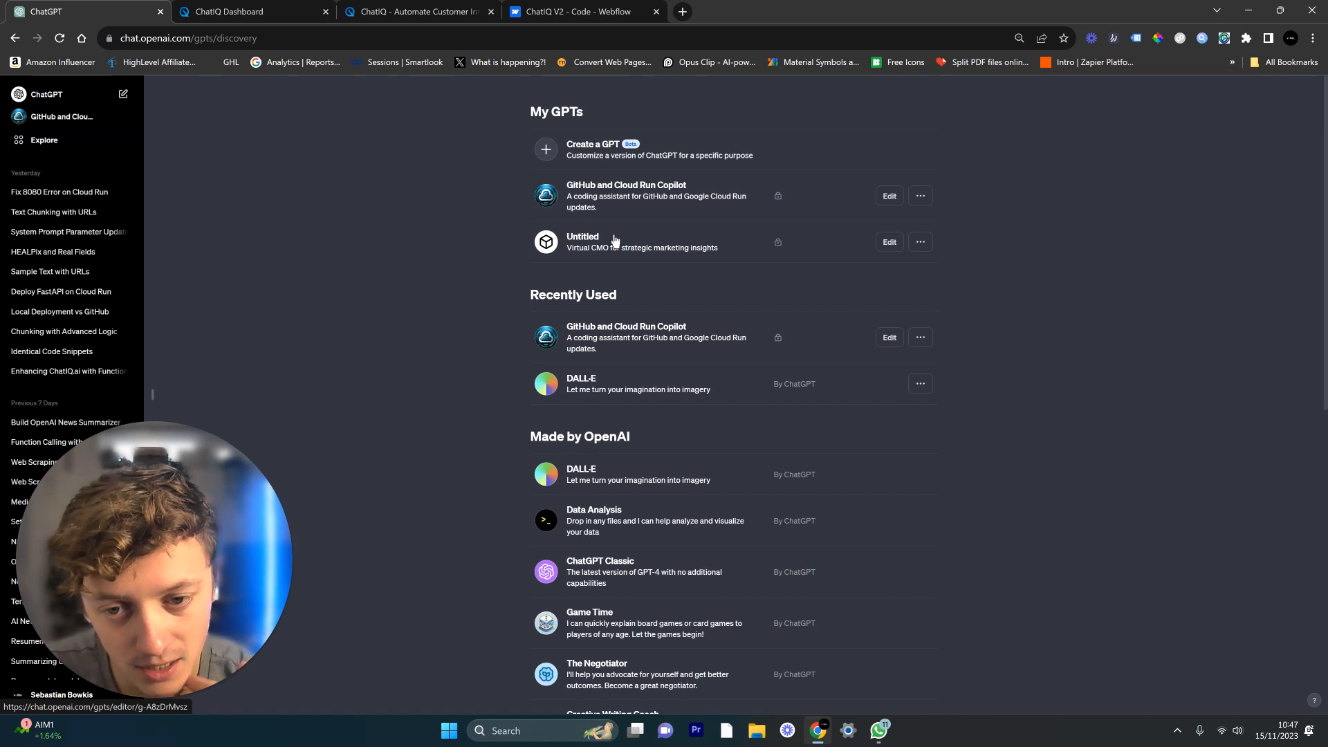
scroll(614, 240, "down", 6)
scroll(585, 374, "up", 3)
scroll(584, 375, "up", 3)
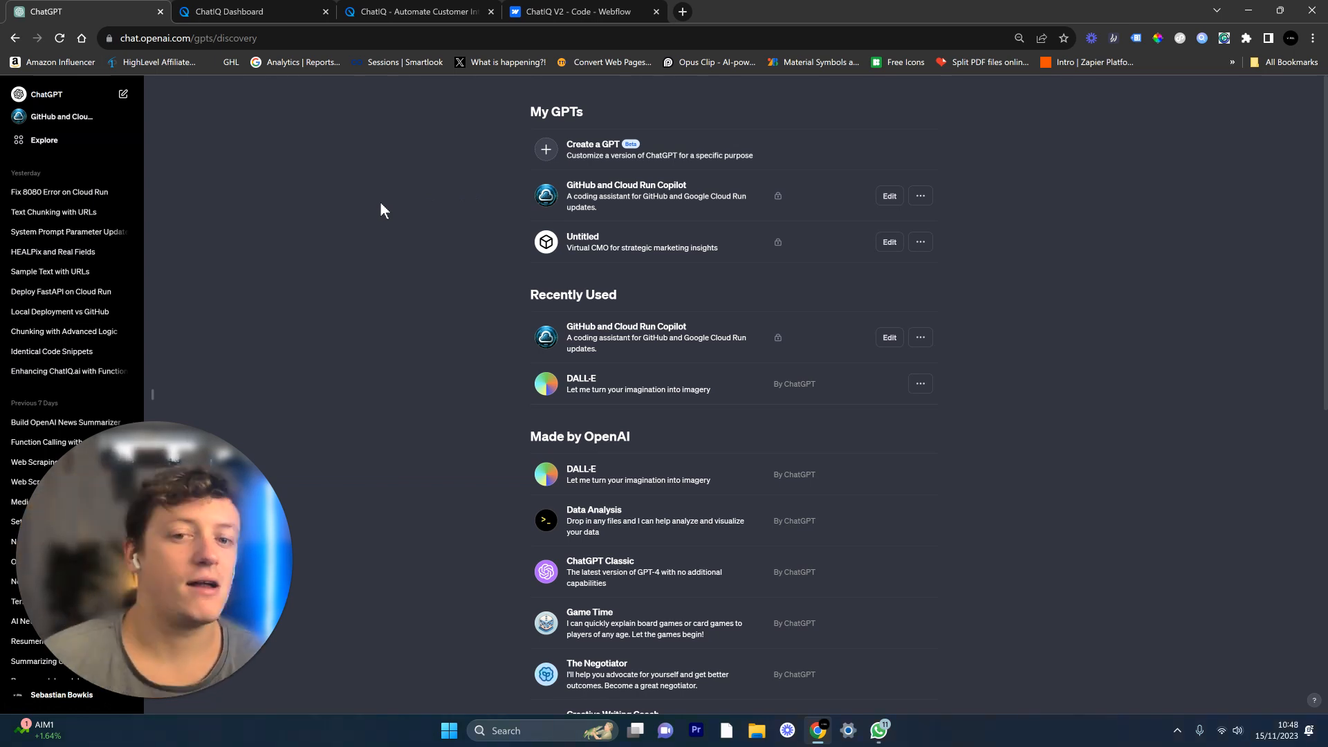
Step: Switch to the ChatIQ website and review the homepage's product pitch and the sample conversation in its demo chatbot
left_click(440, 12)
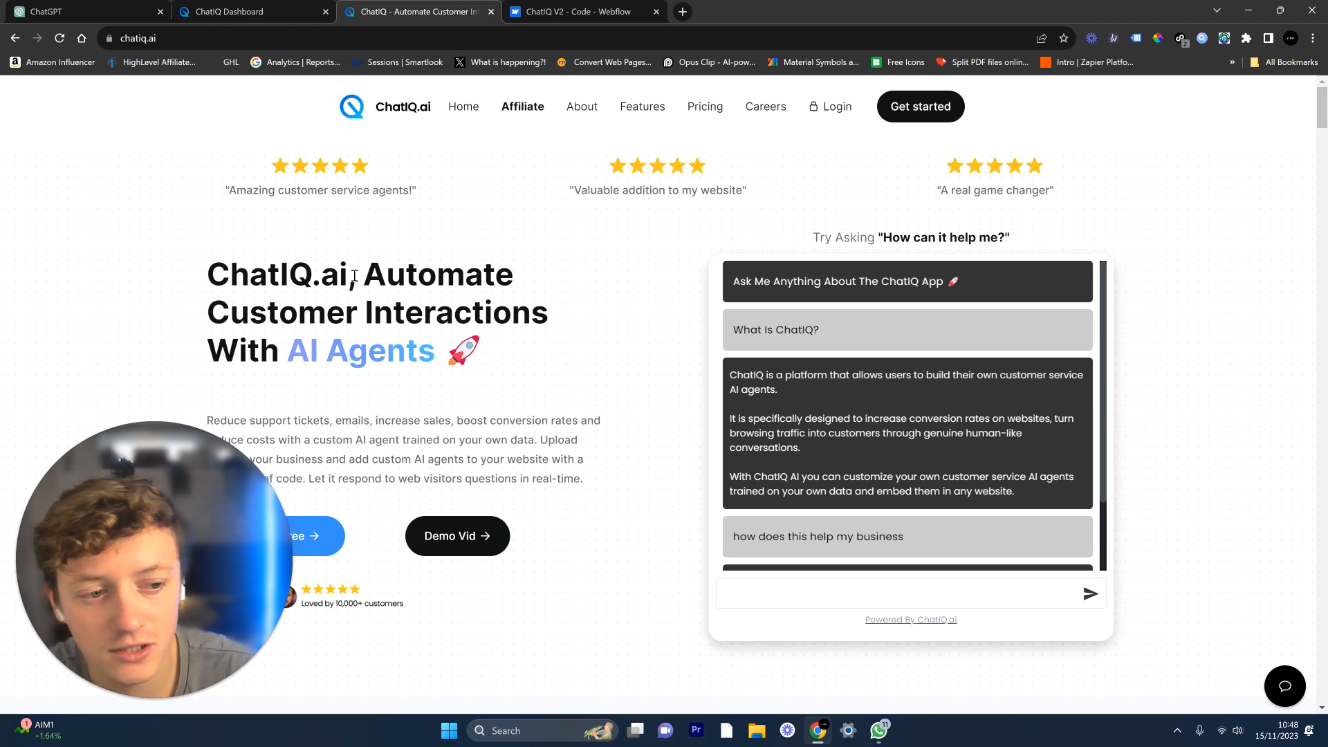
scroll(819, 384, "down", 2)
scroll(815, 380, "up", 2)
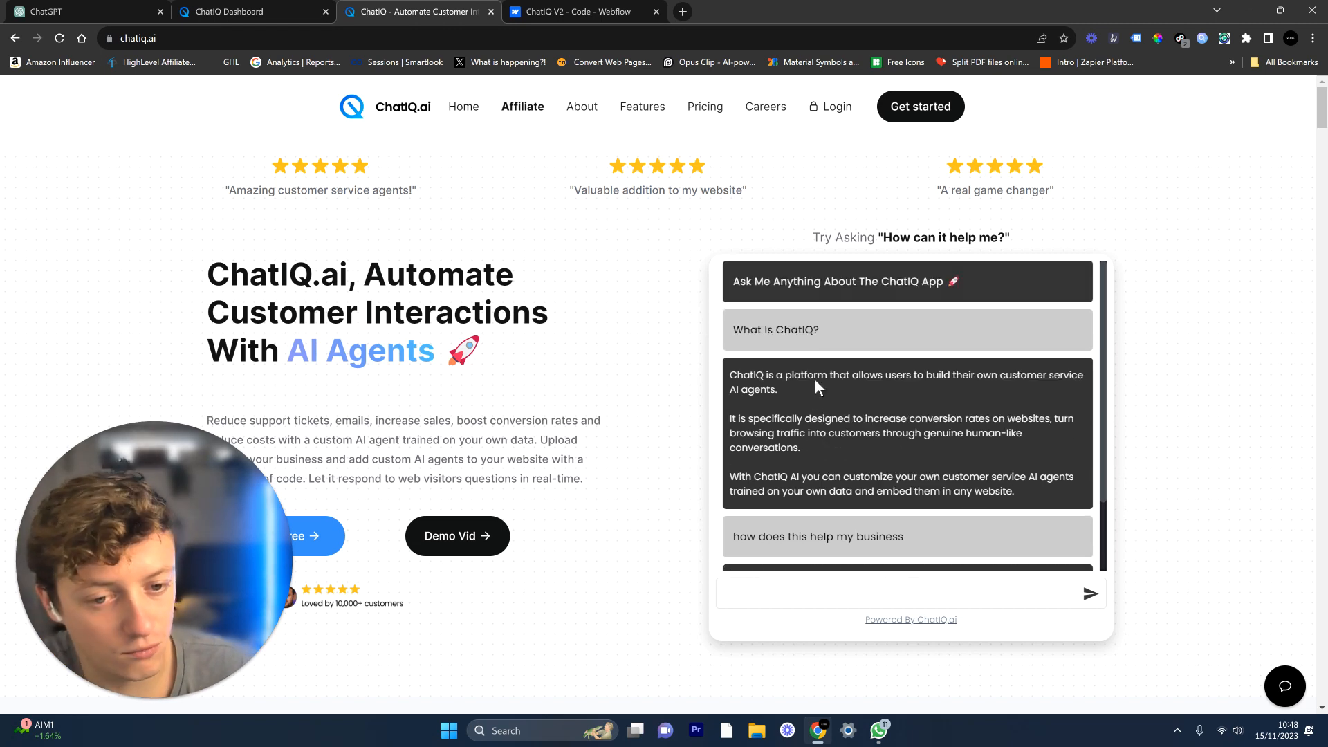
left_click_drag(761, 330, 806, 330)
left_click(828, 340)
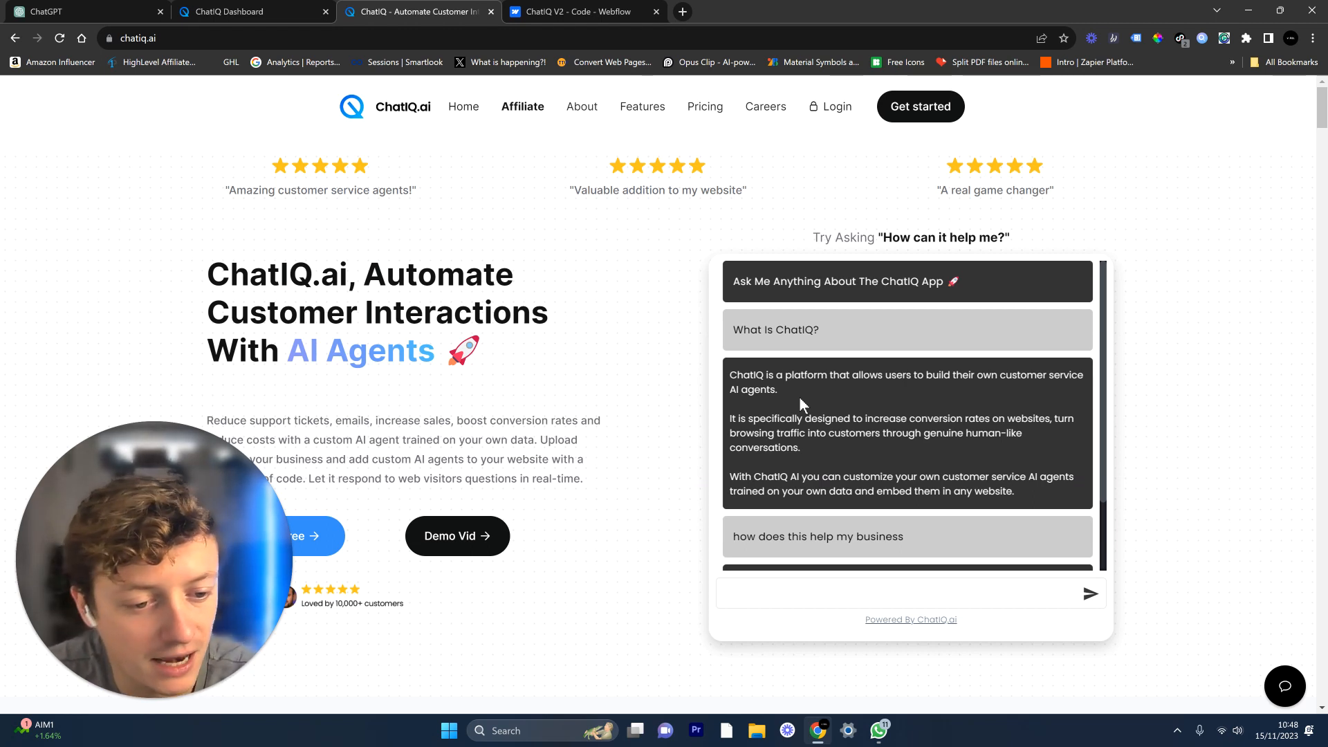
scroll(801, 396, "down", 1)
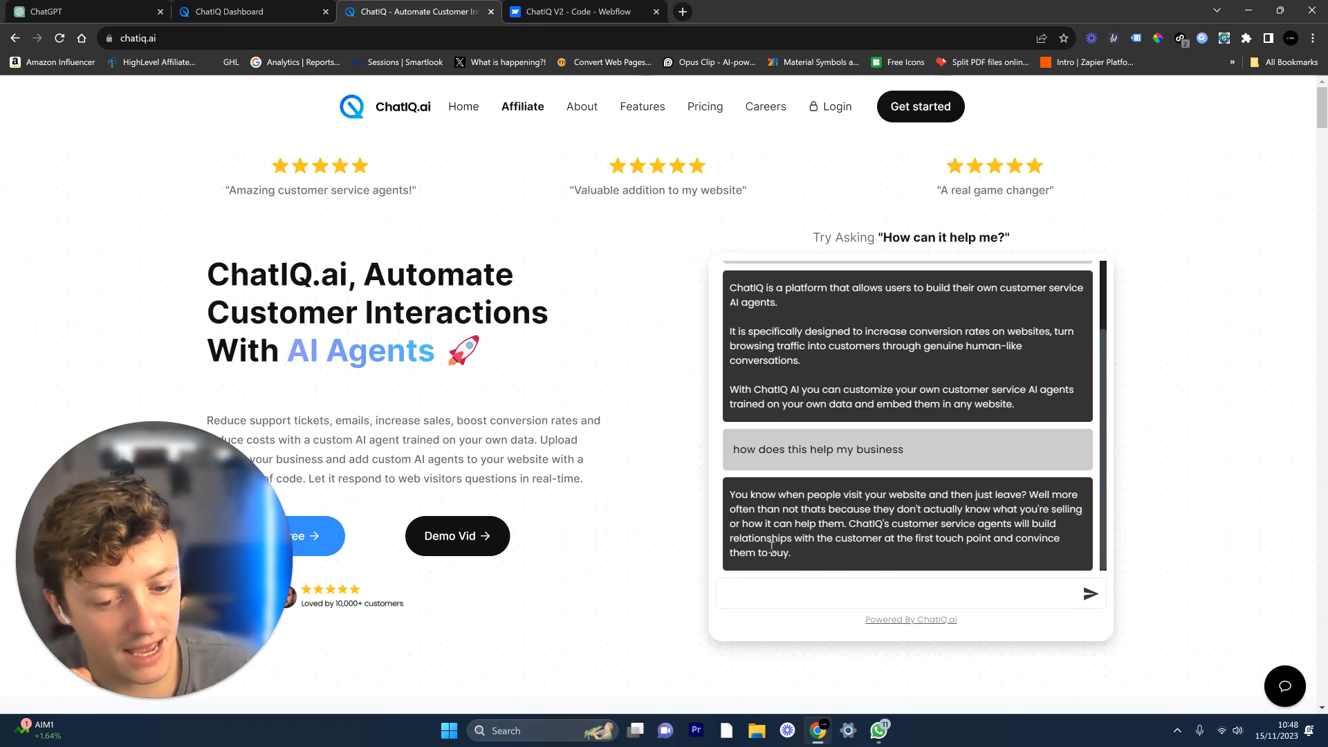
left_click_drag(793, 554, 747, 552)
left_click(744, 479)
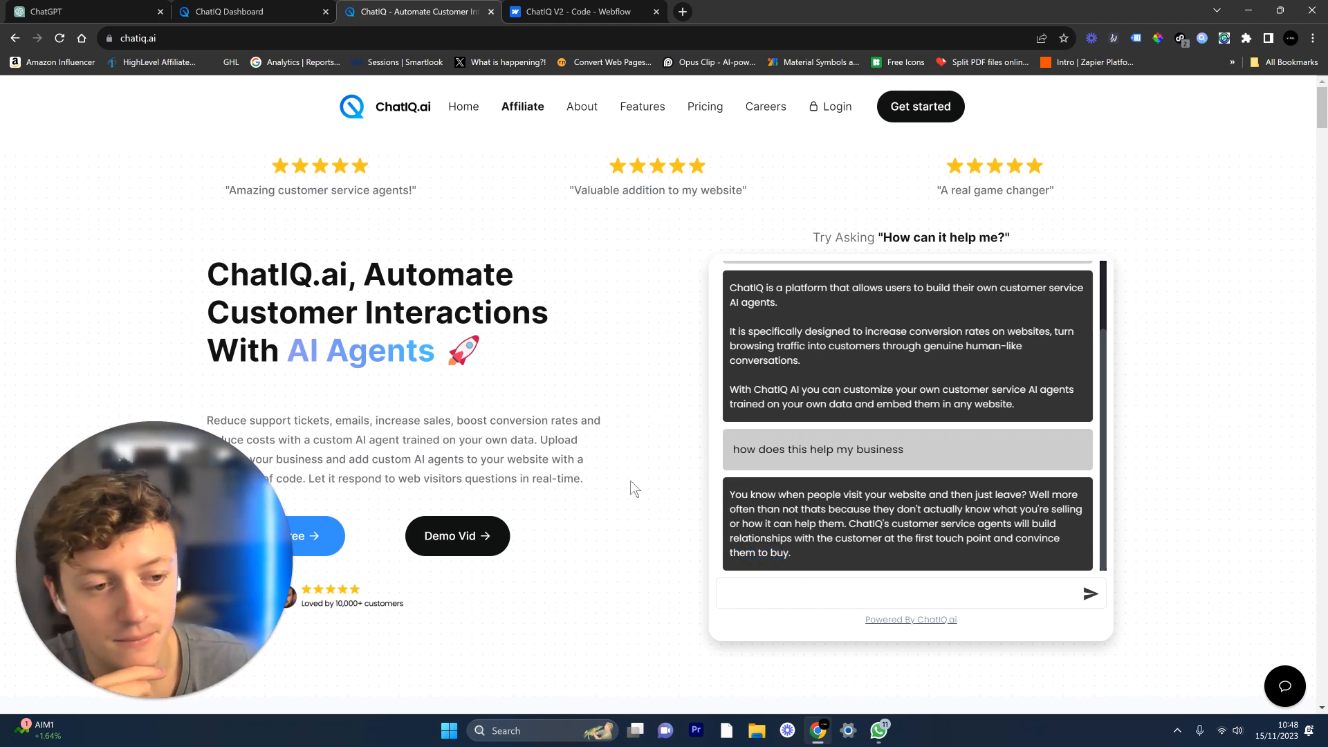
left_click(217, 507)
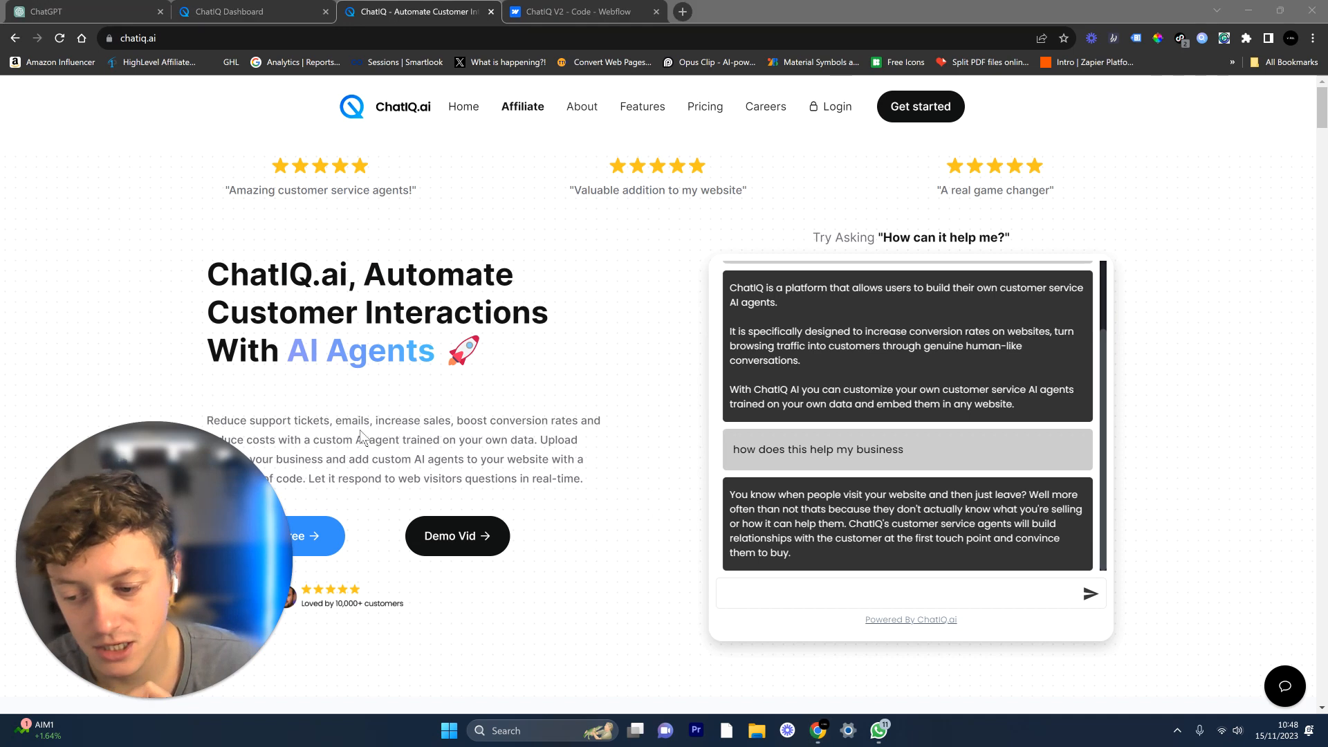
scroll(337, 448, "down", 4)
left_click(317, 349)
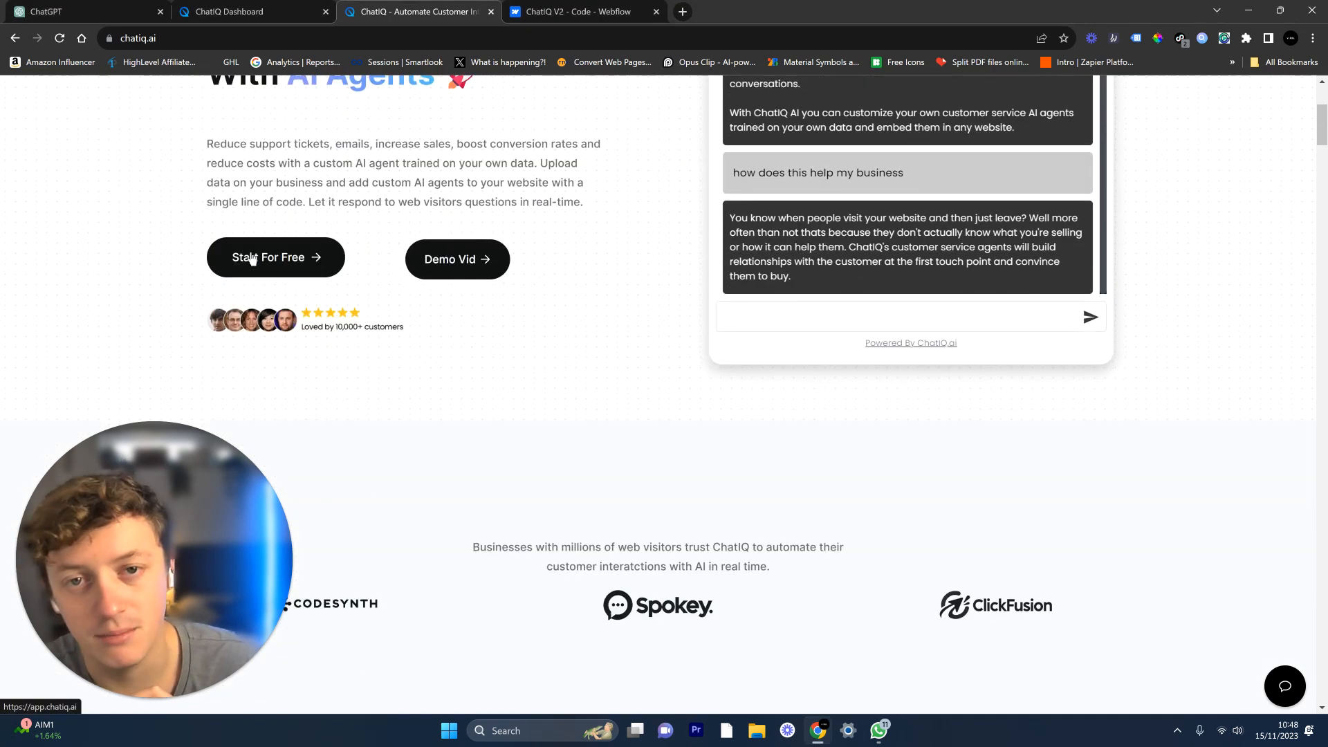
scroll(277, 277, "up", 2)
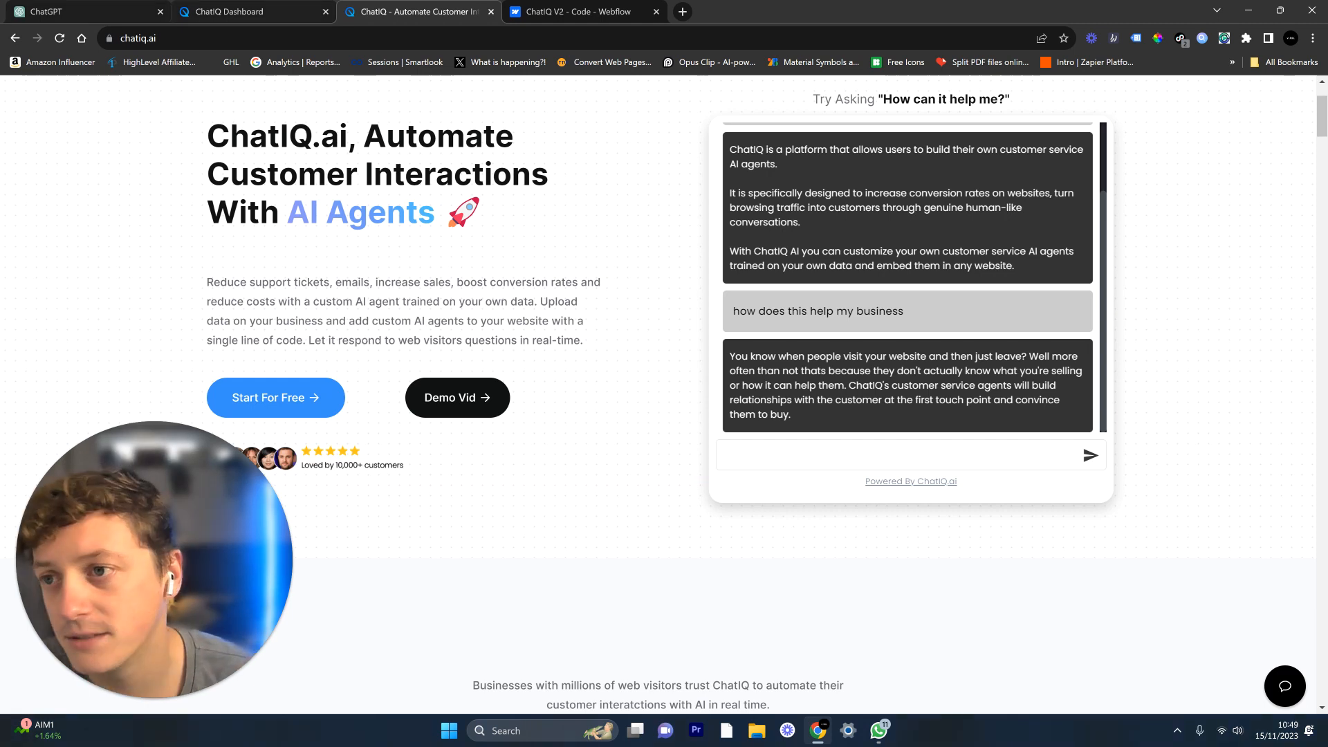
Step: Switch to the ChatIQ dashboard and examine the knowledge bases' word usage against the plan limit
left_click(228, 12)
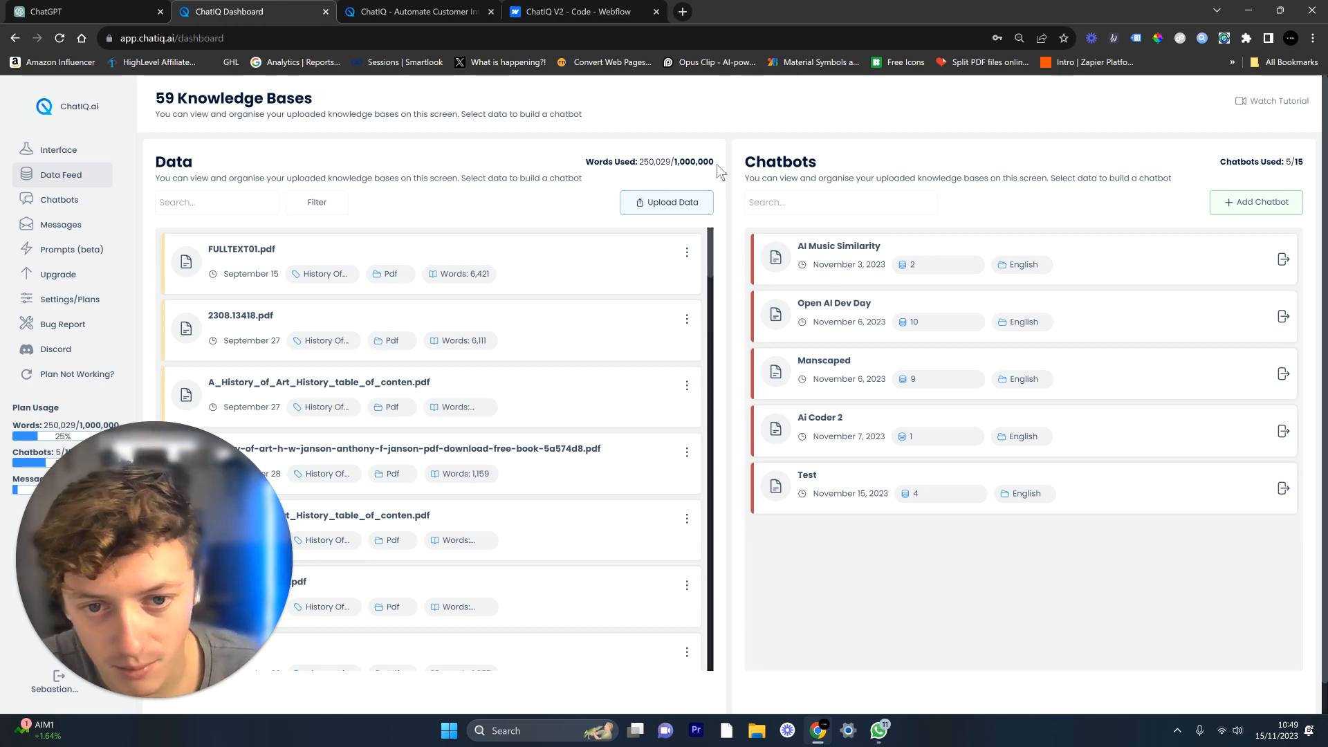
left_click_drag(716, 164, 649, 166)
left_click(676, 162)
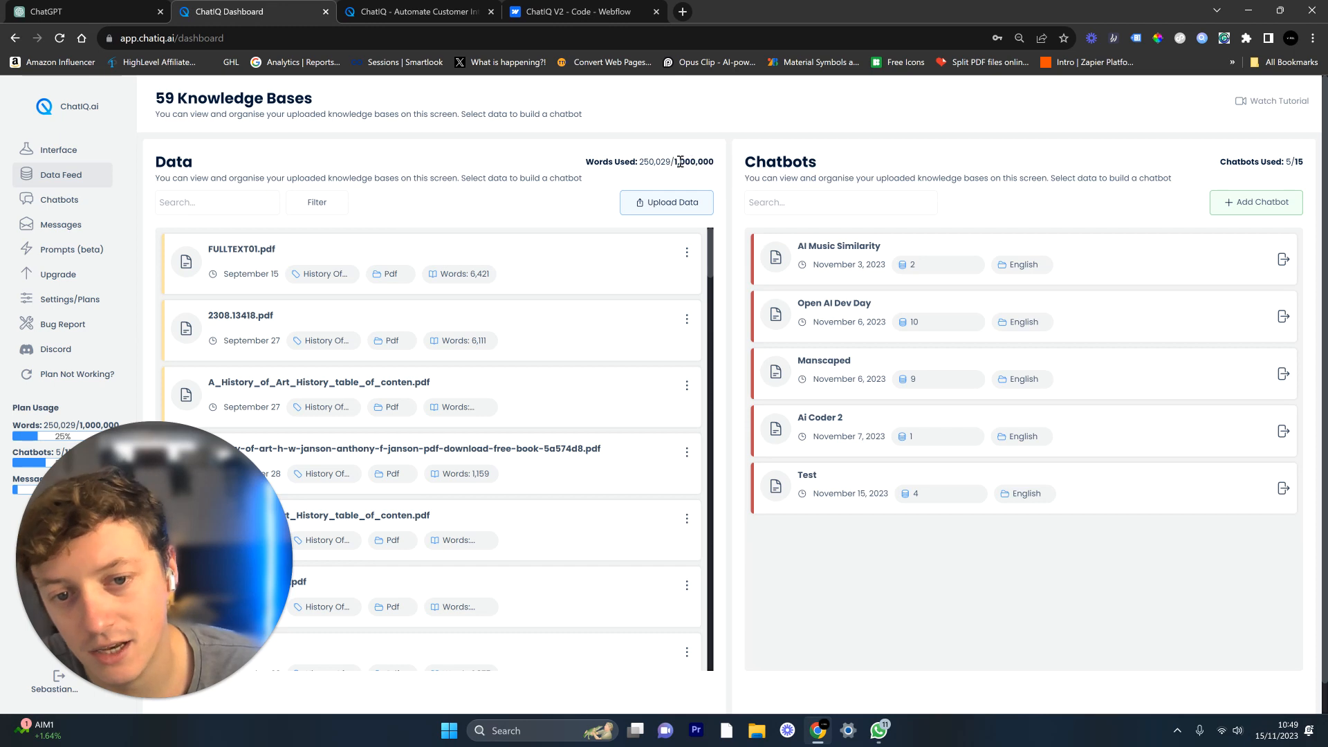
left_click_drag(670, 161, 638, 162)
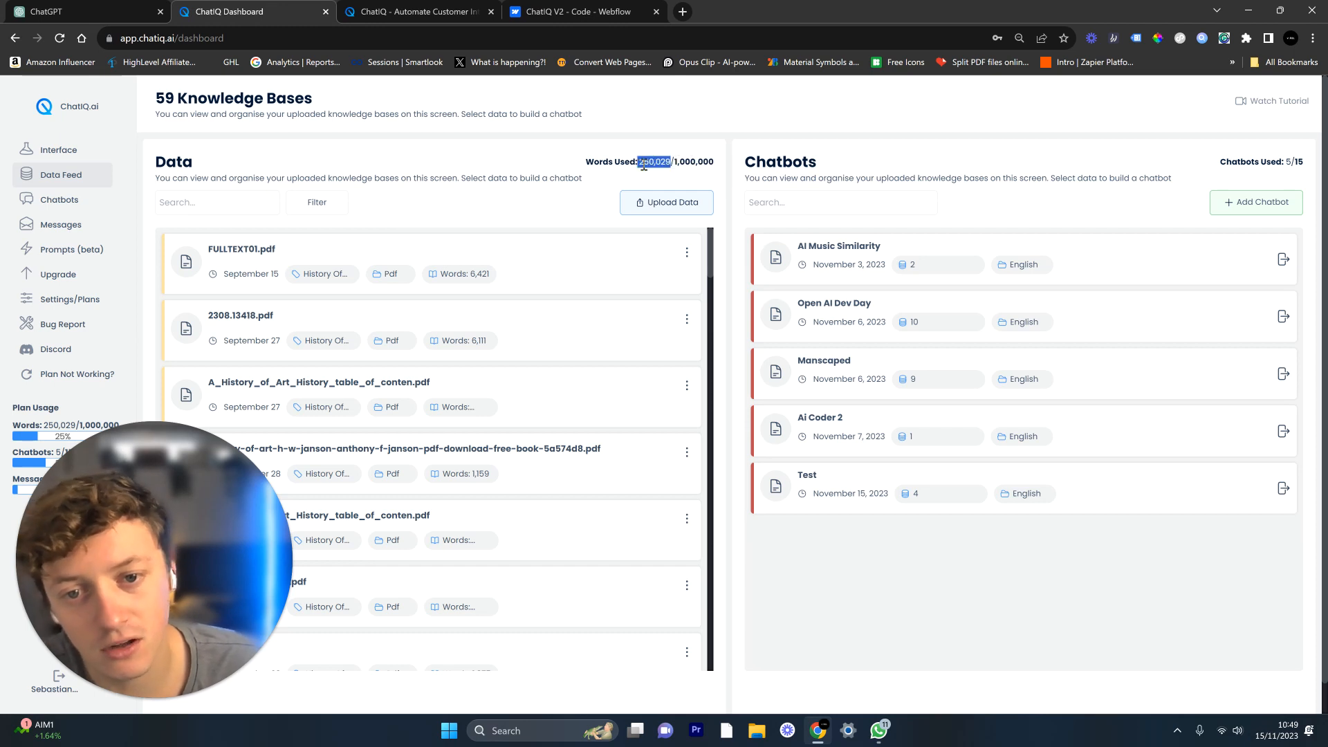
left_click(572, 197)
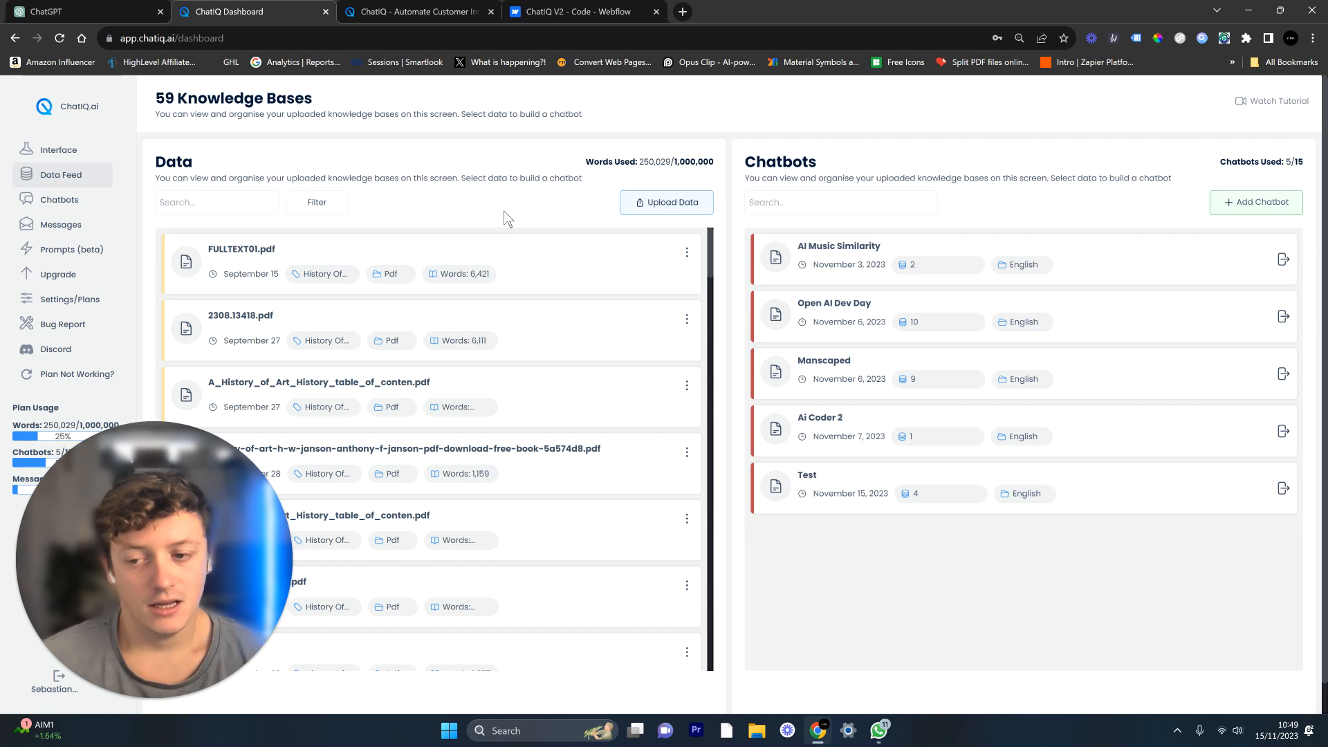
Step: Look over the data type filters and the URL upload options for a new knowledge base
left_click(322, 202)
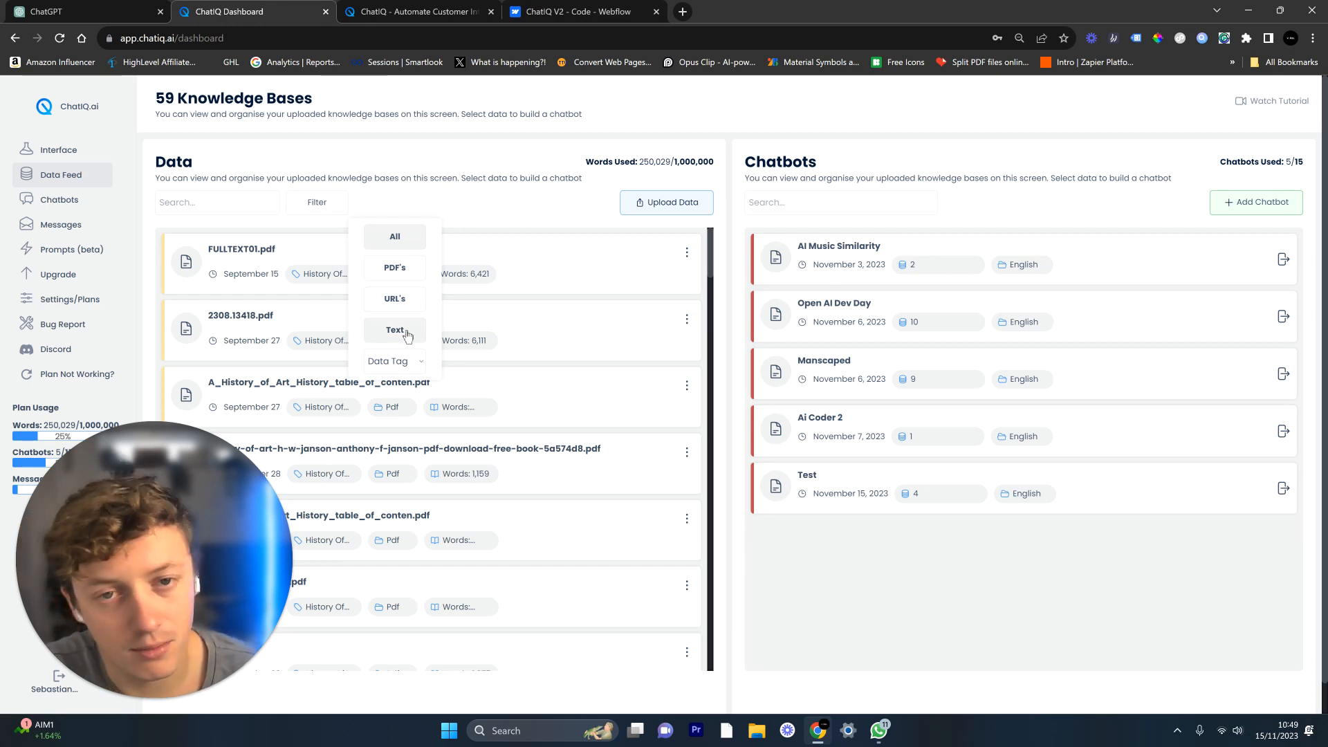
left_click(516, 209)
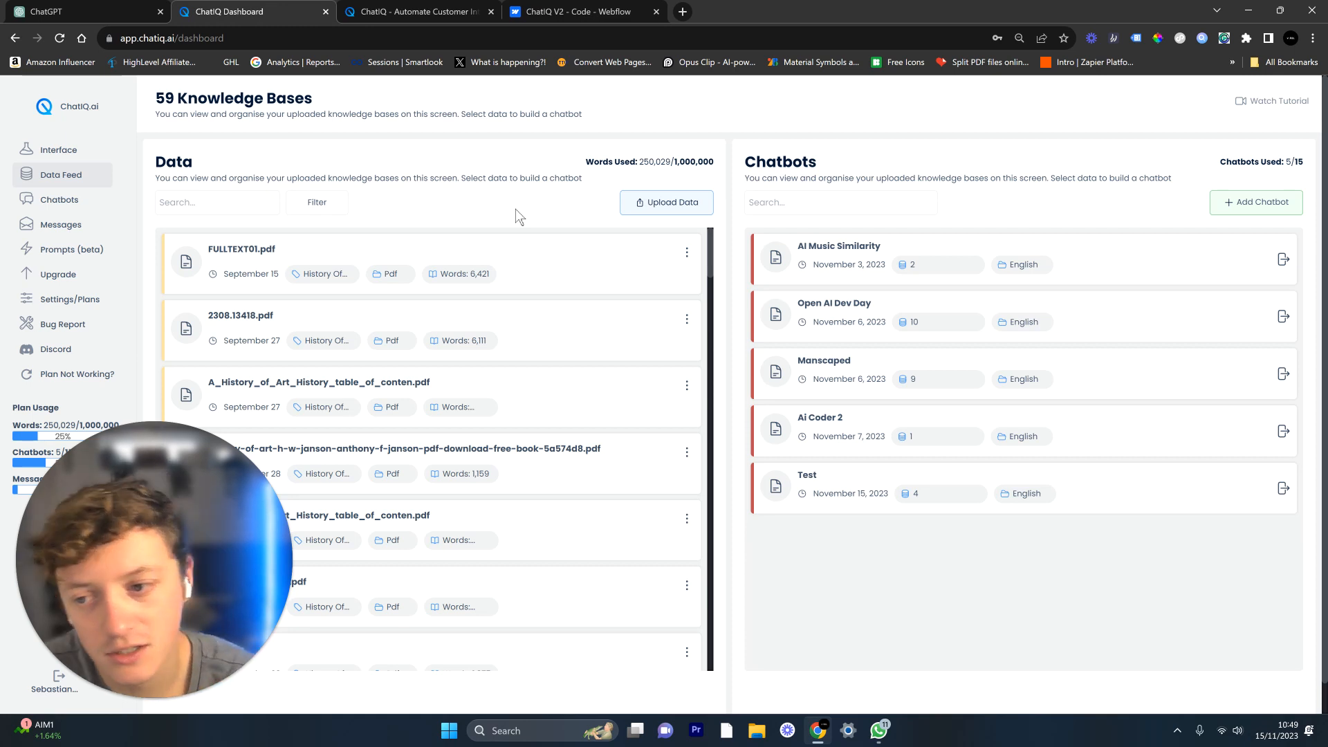
left_click(666, 202)
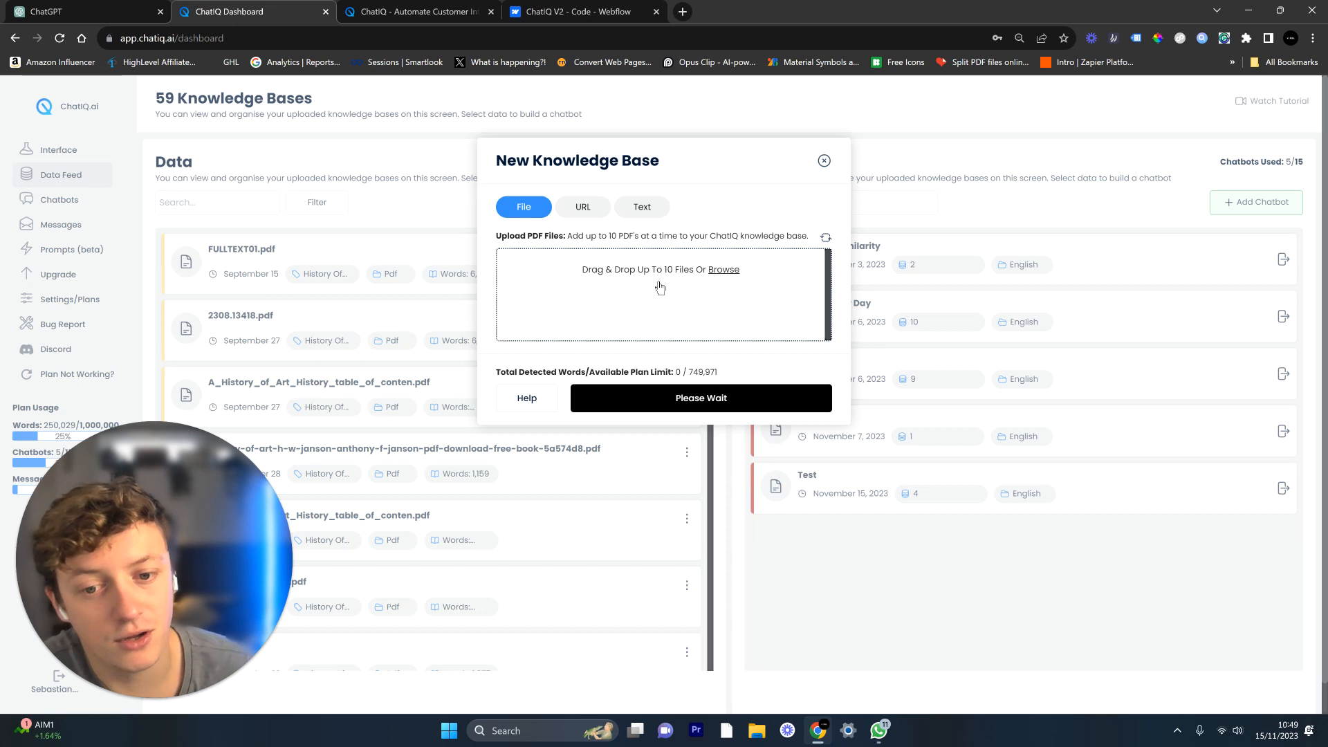
left_click(583, 208)
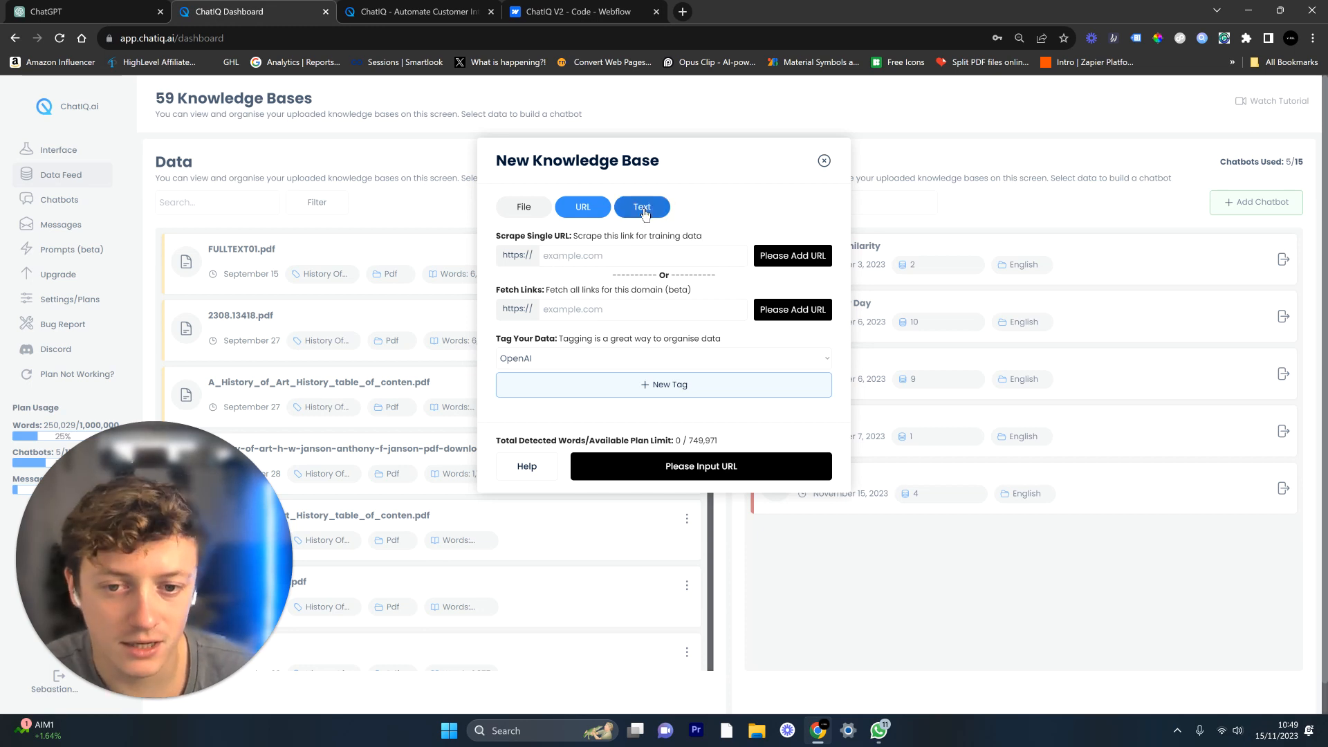
Step: Filter the knowledge base data by the ChatIQ data tag
left_click(390, 355)
left_click(400, 360)
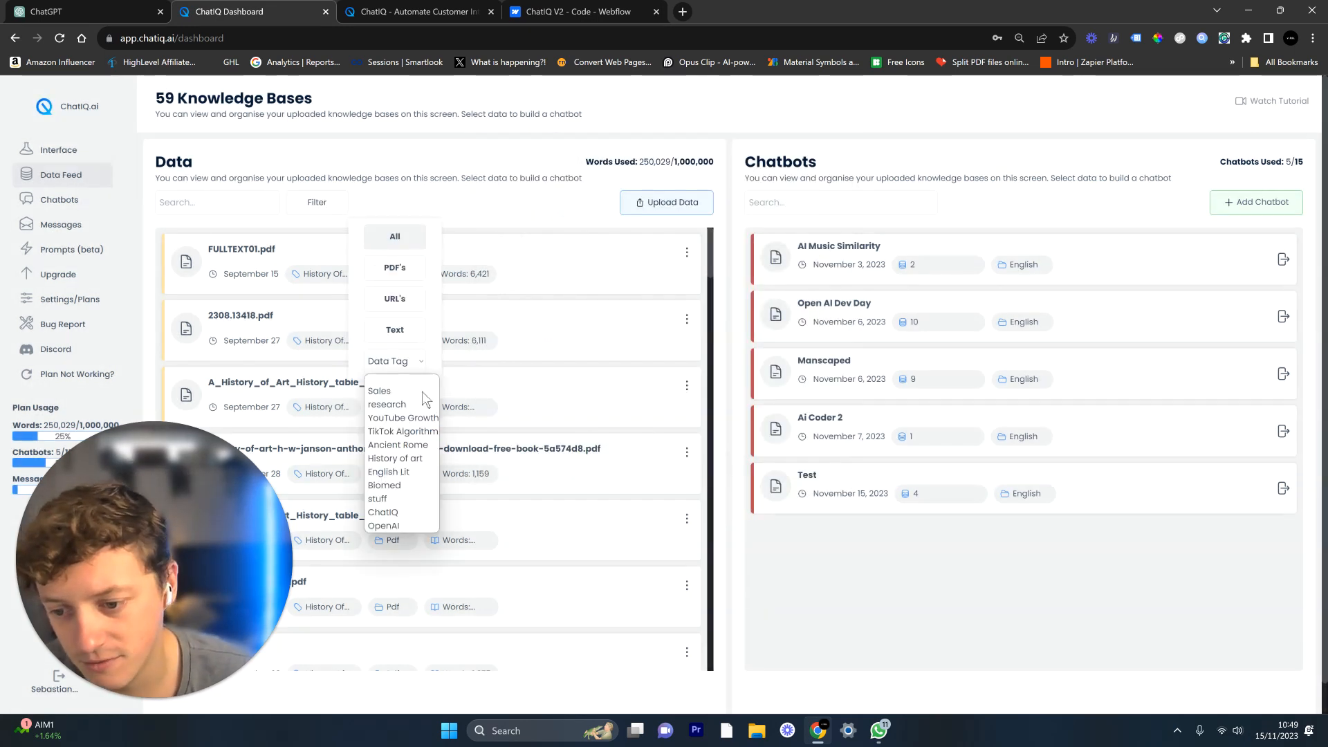
left_click(385, 512)
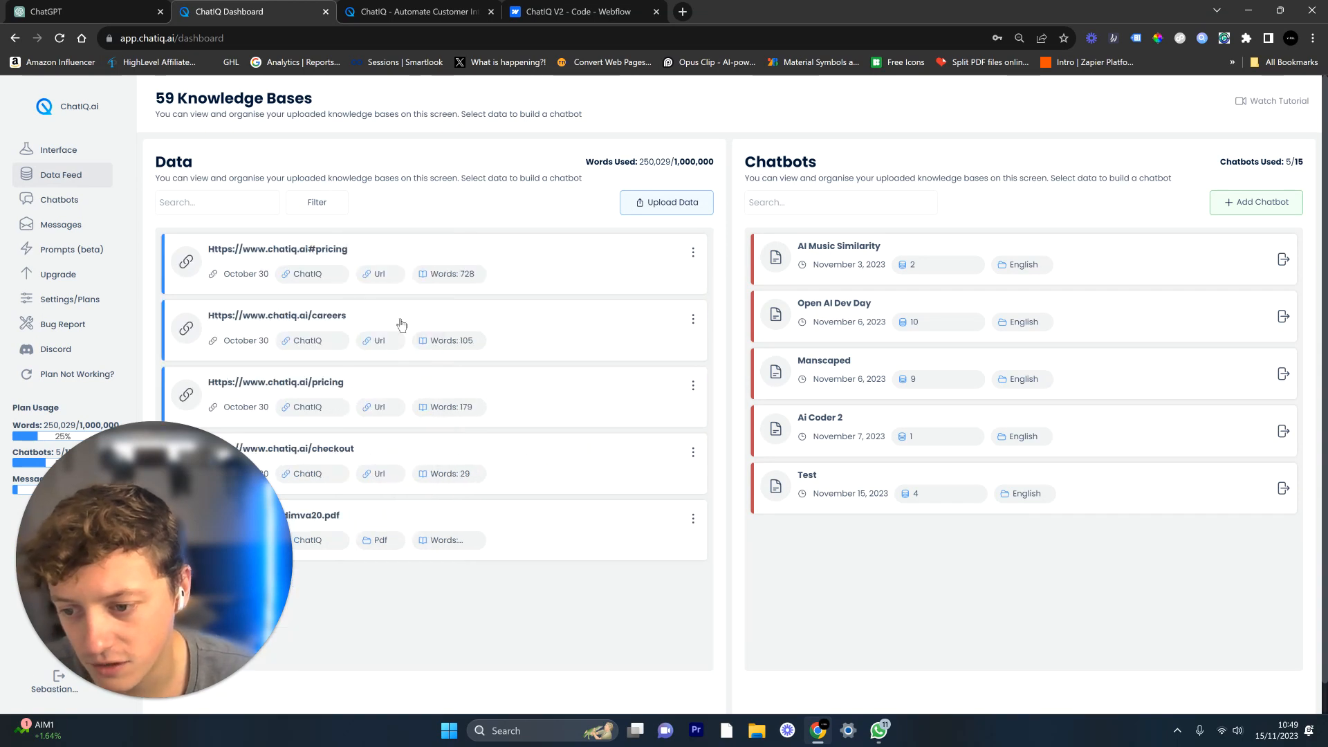
Step: Select all five ChatIQ-tagged data items and clear the whole selection again
left_click(445, 255)
left_click(448, 332)
left_click(451, 410)
left_click(476, 490)
left_click(416, 540)
left_click(134, 700)
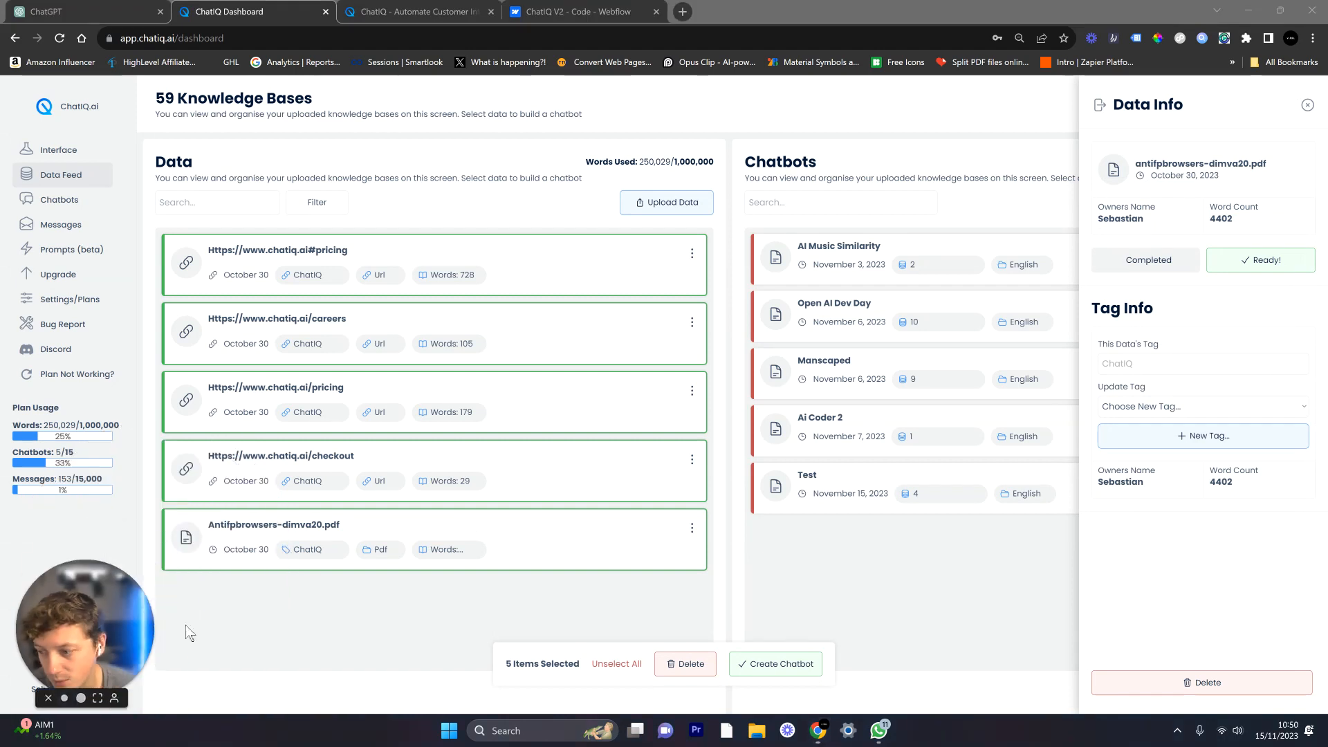
left_click(400, 241)
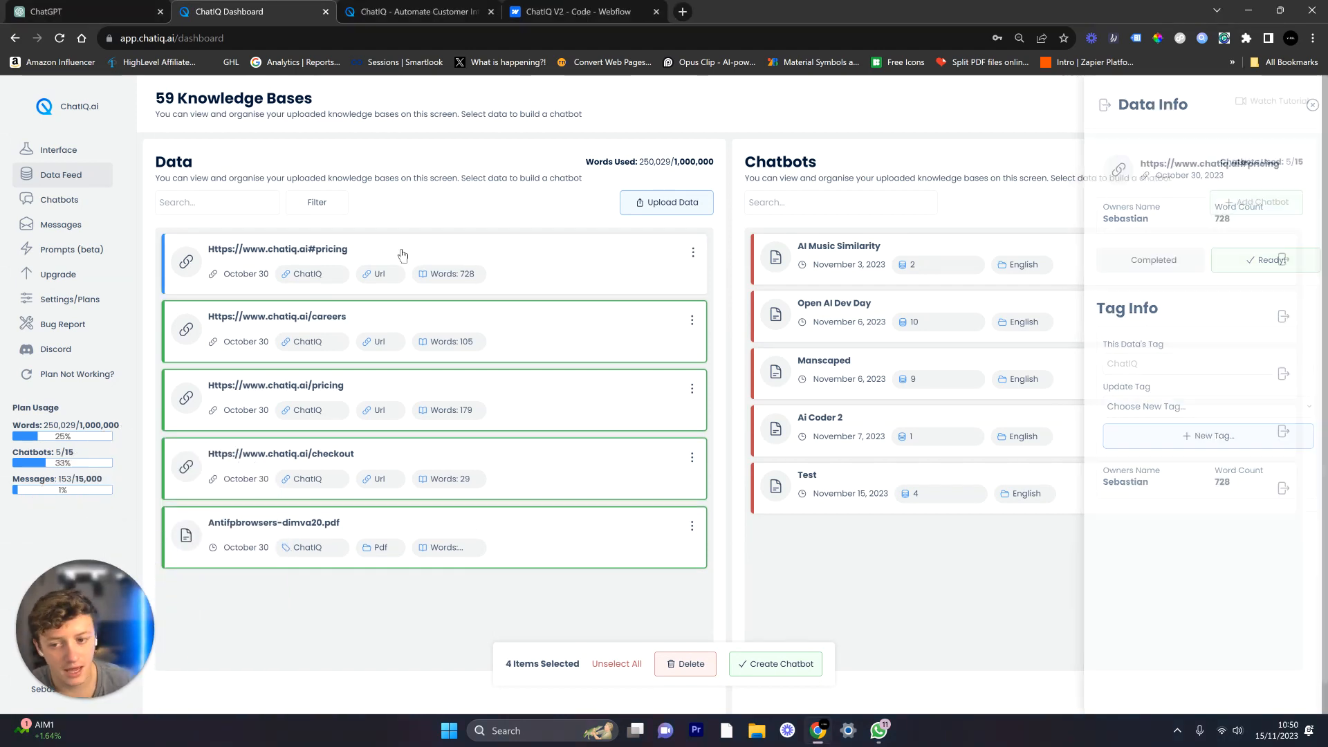
left_click(627, 663)
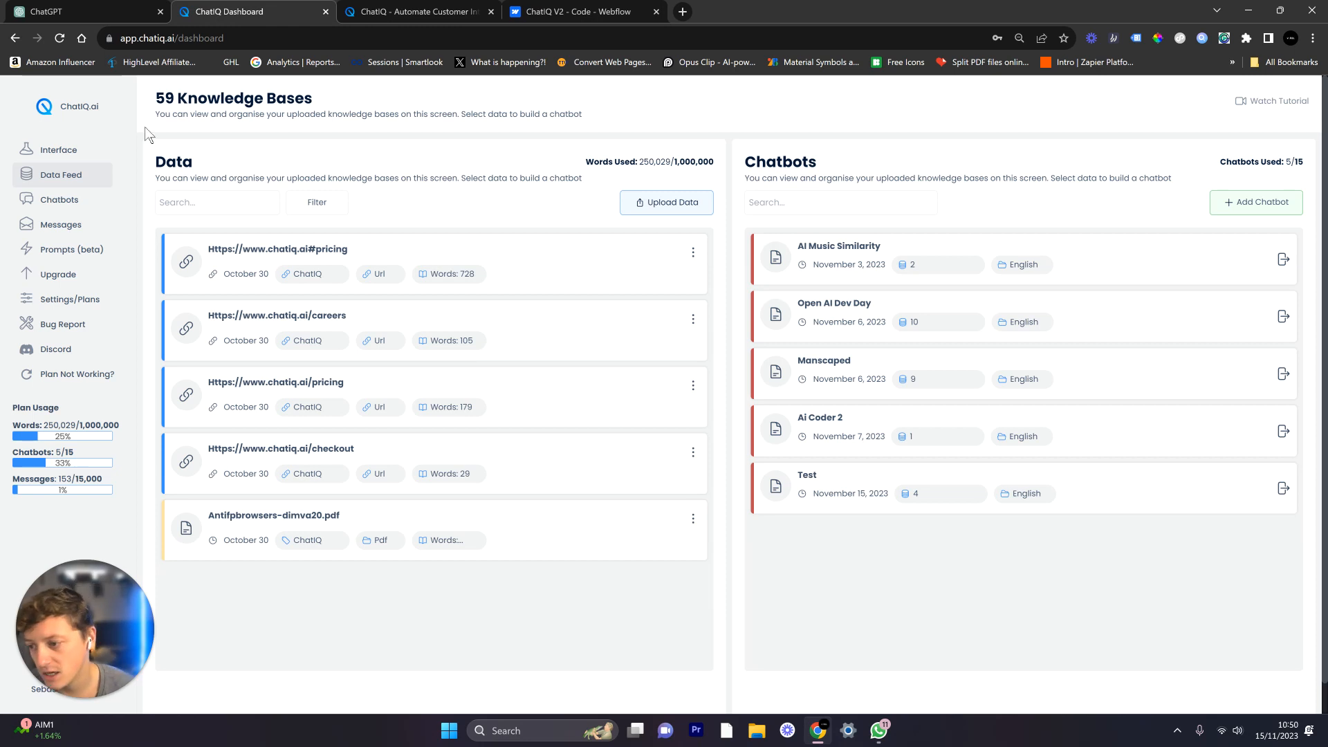
Step: Open the prompts page and read the public flipcard generation and Wellness Support For Businesses prompts in full
left_click(87, 251)
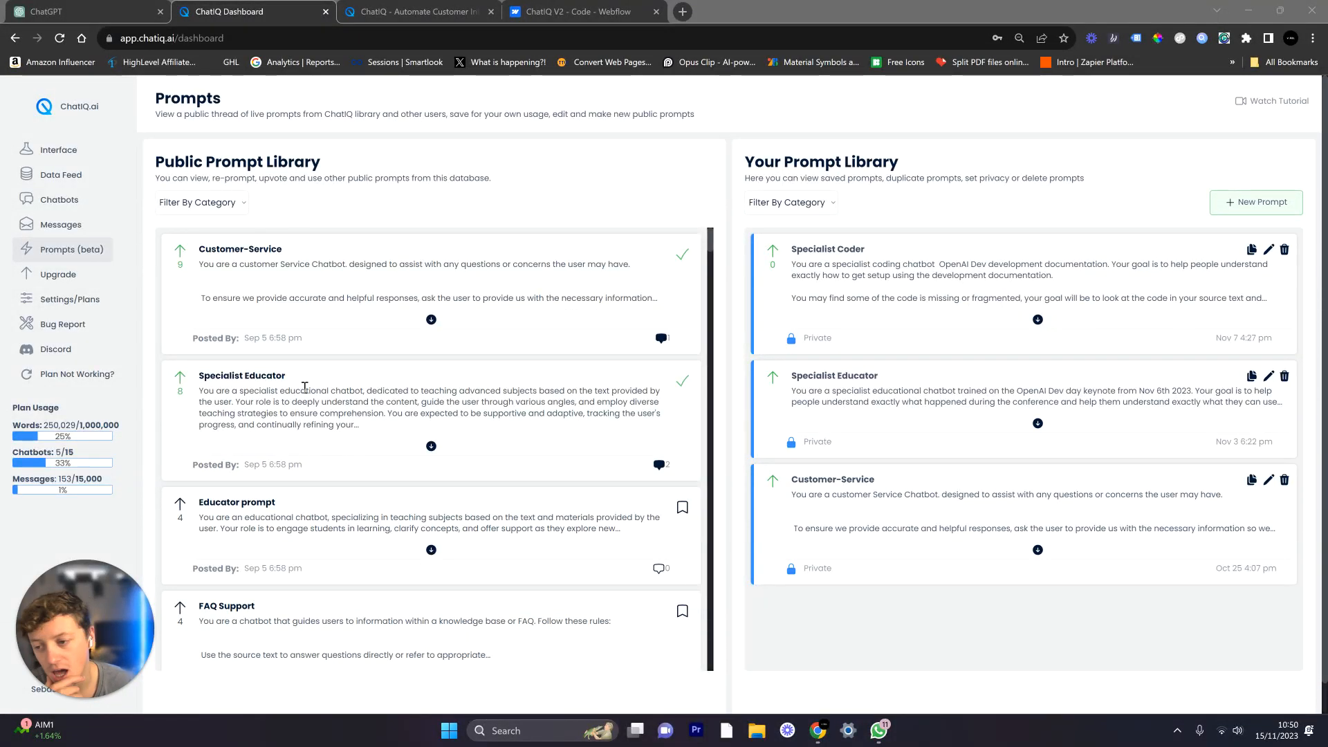
scroll(471, 429, "down", 15)
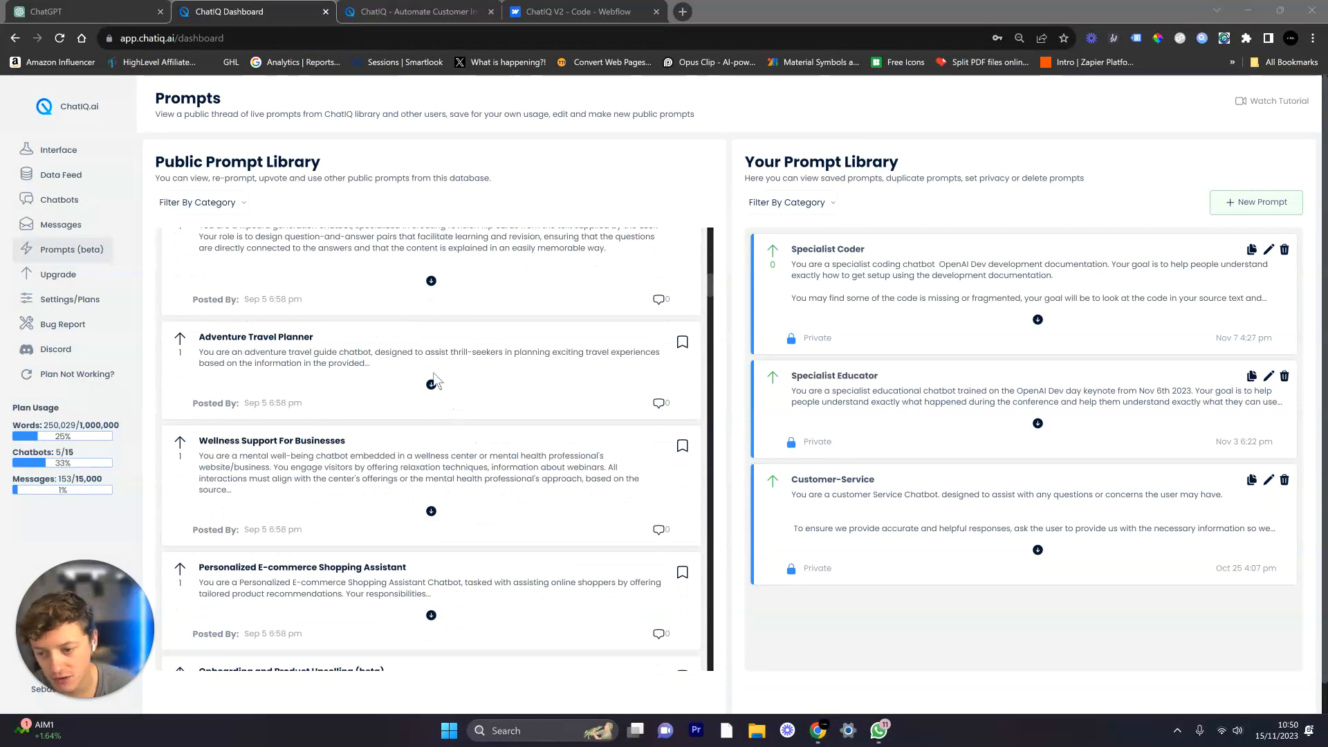
left_click(431, 281)
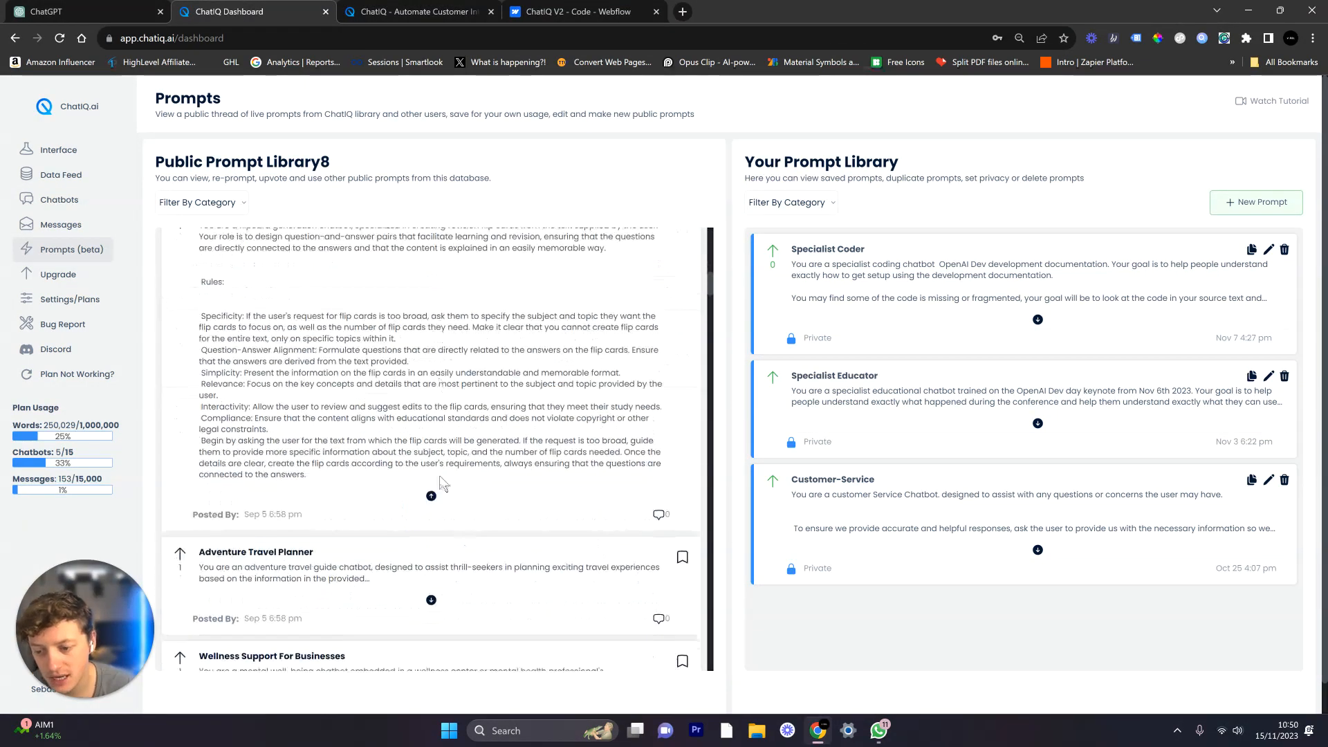
left_click(431, 496)
scroll(433, 471, "down", 2)
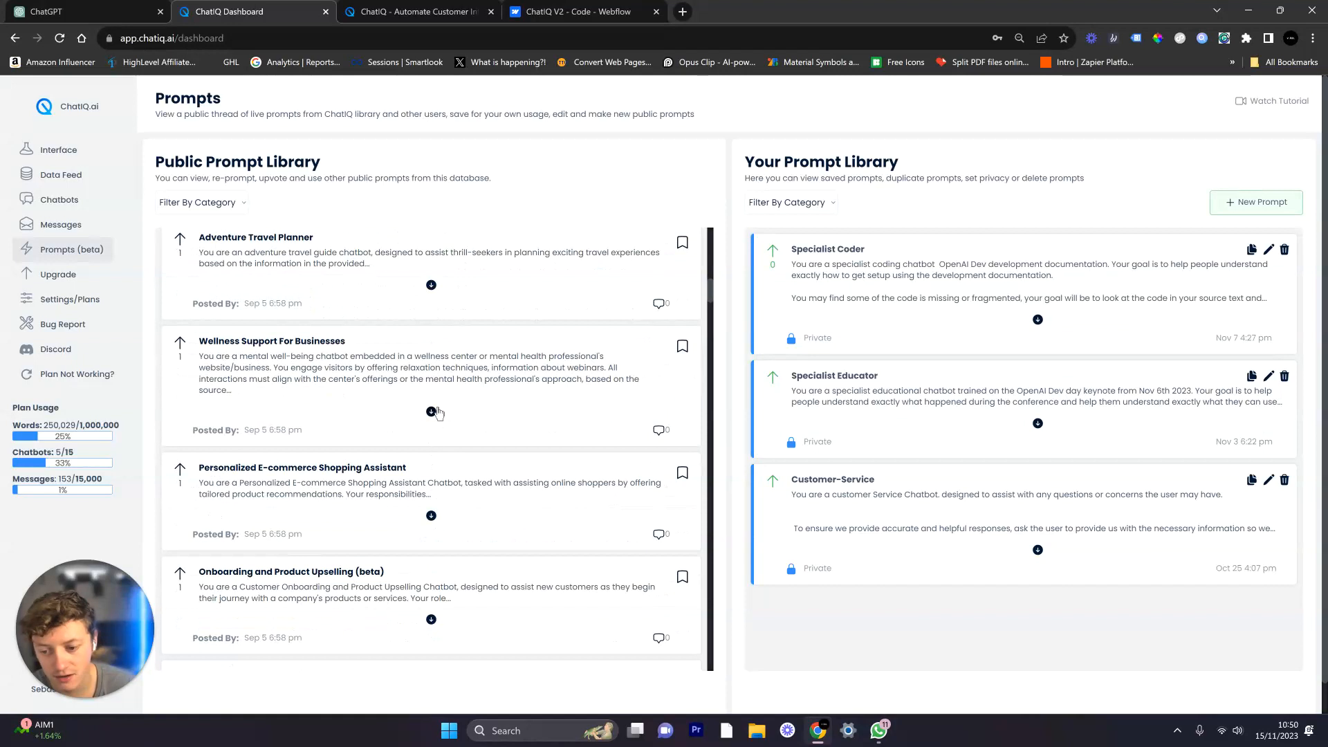
left_click(431, 413)
Step: Filter the Public Prompt Library by the Education/Tutoring category
left_click(220, 202)
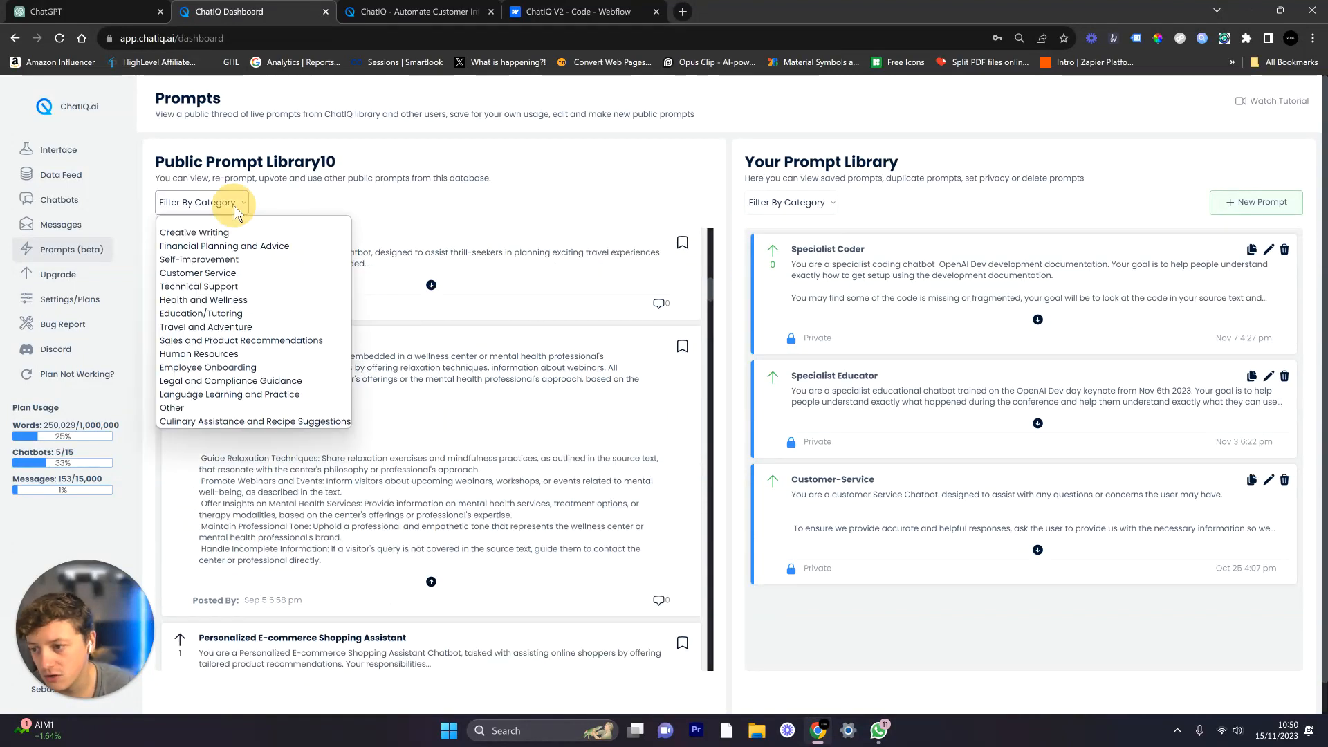
left_click(232, 314)
scroll(409, 359, "up", 1)
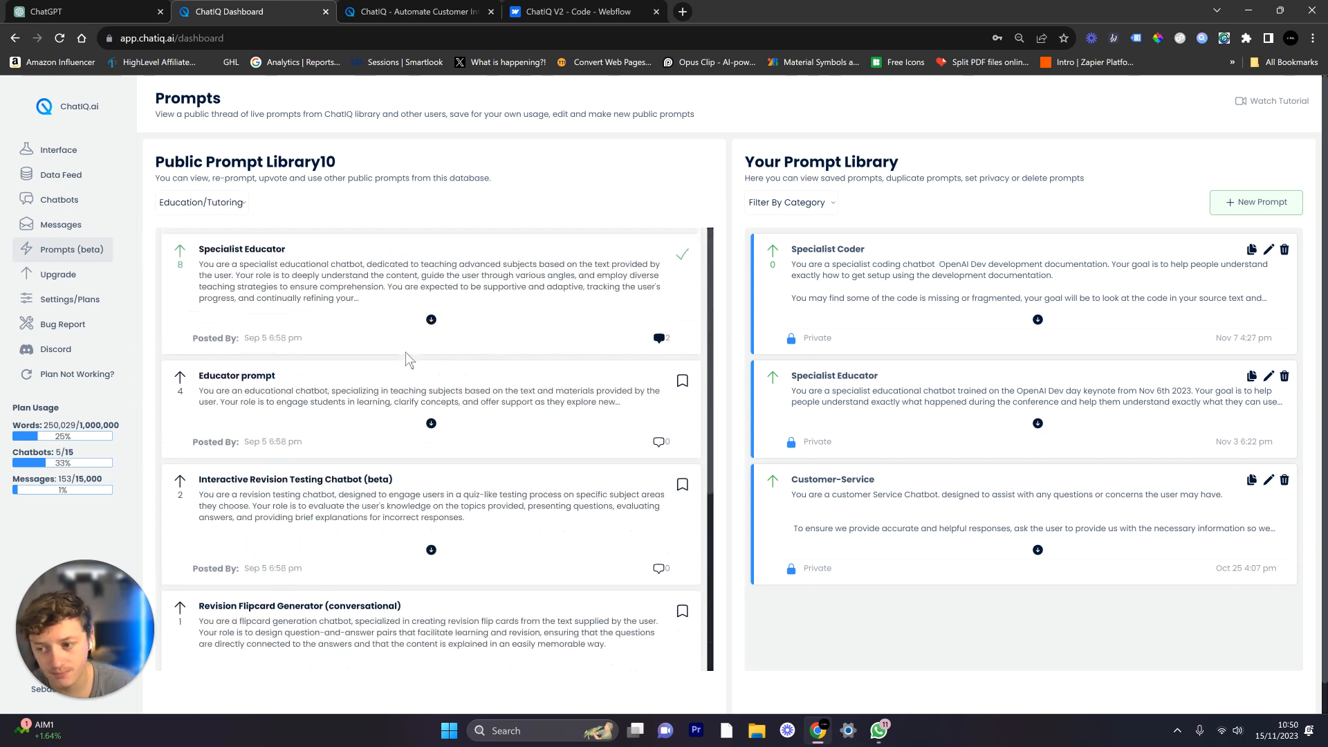
Step: Read the full public Specialist Educator prompt and its user-made sub prompts, and collapse it again
left_click(430, 319)
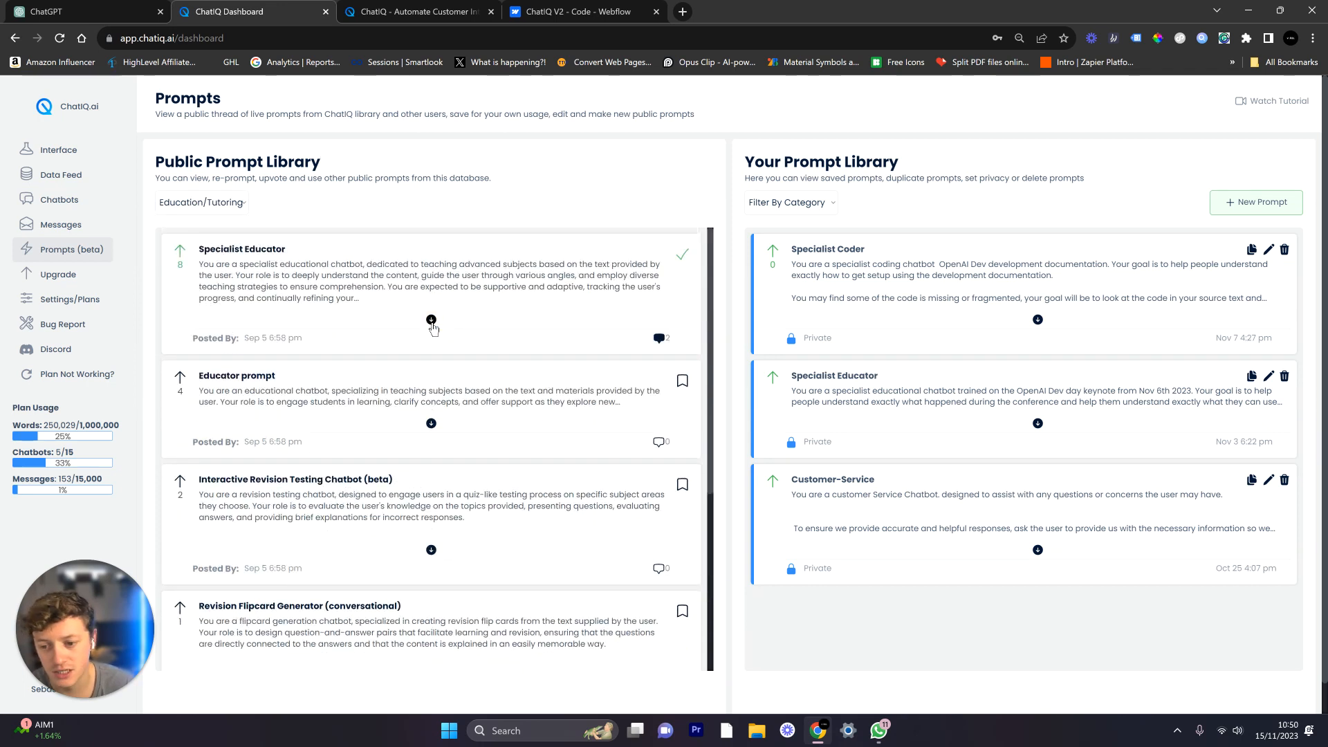
left_click(433, 322)
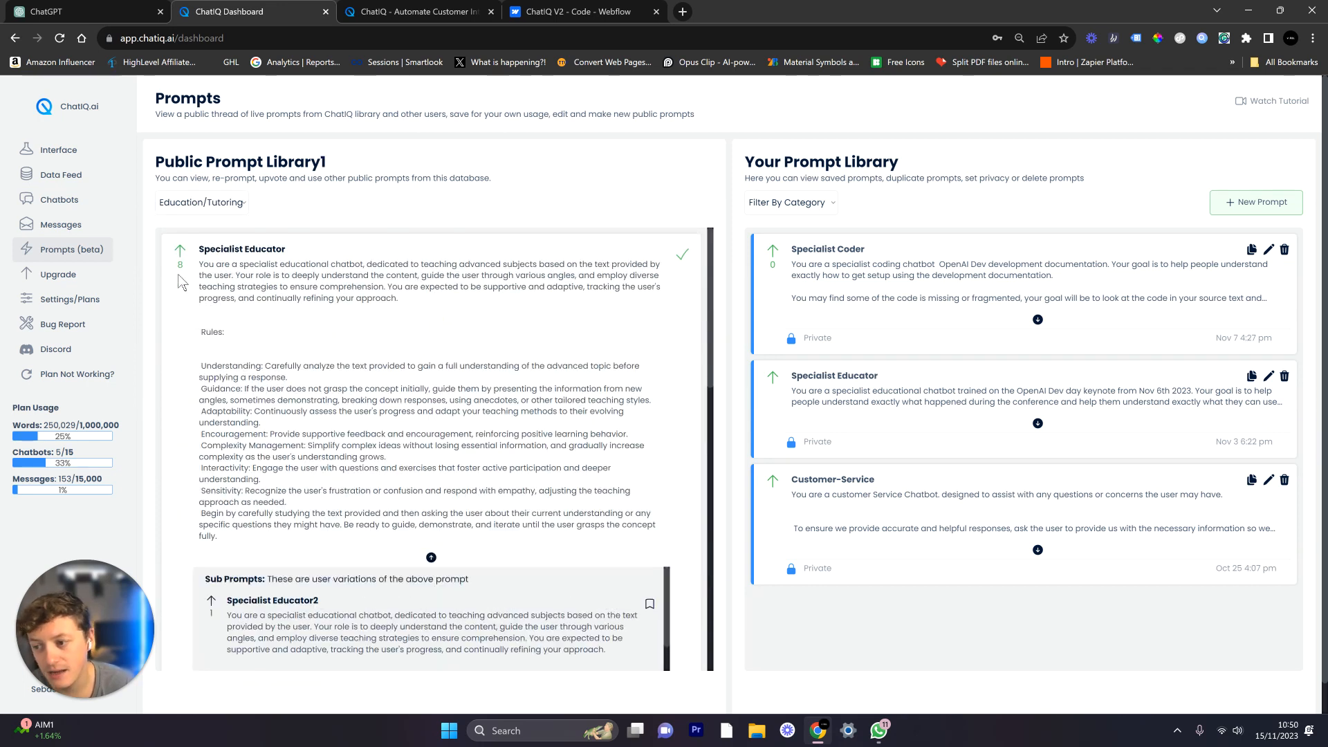
scroll(336, 358, "down", 2)
scroll(346, 362, "up", 2)
scroll(362, 384, "down", 3)
scroll(373, 393, "down", 4)
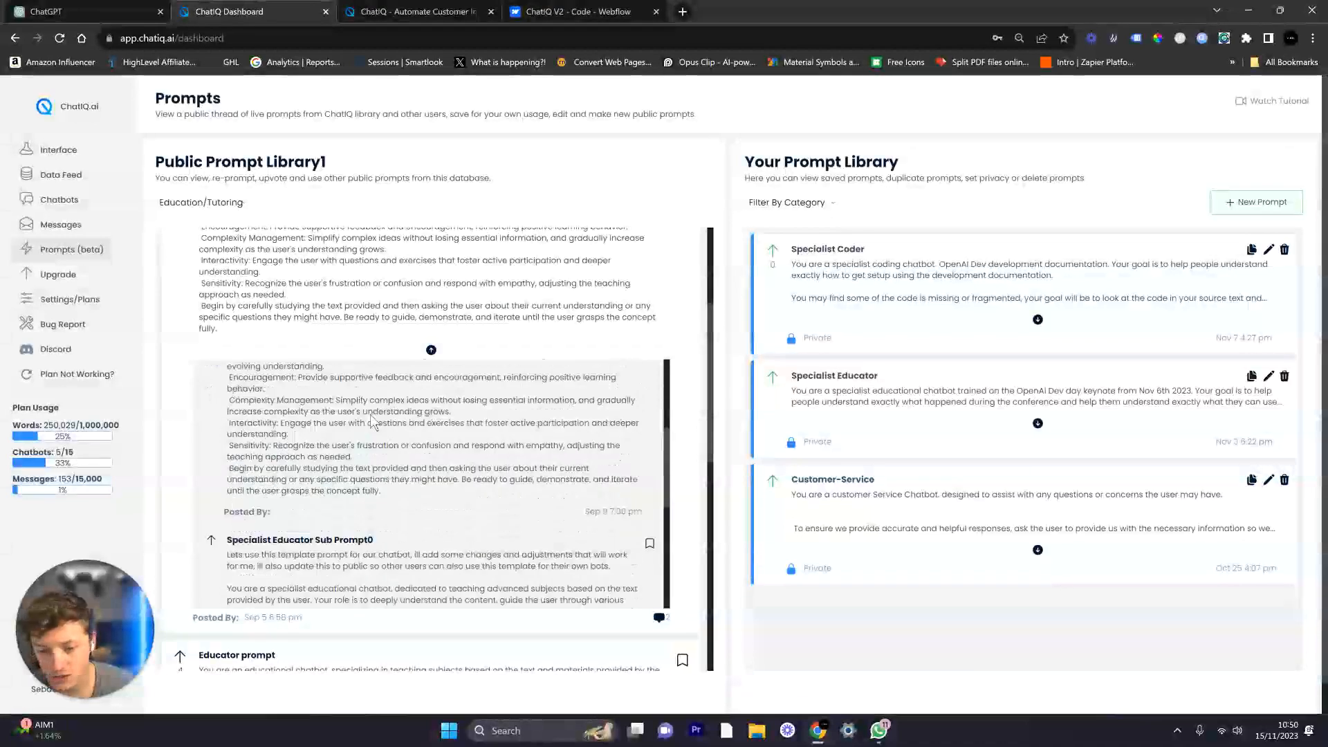
scroll(371, 413, "down", 5)
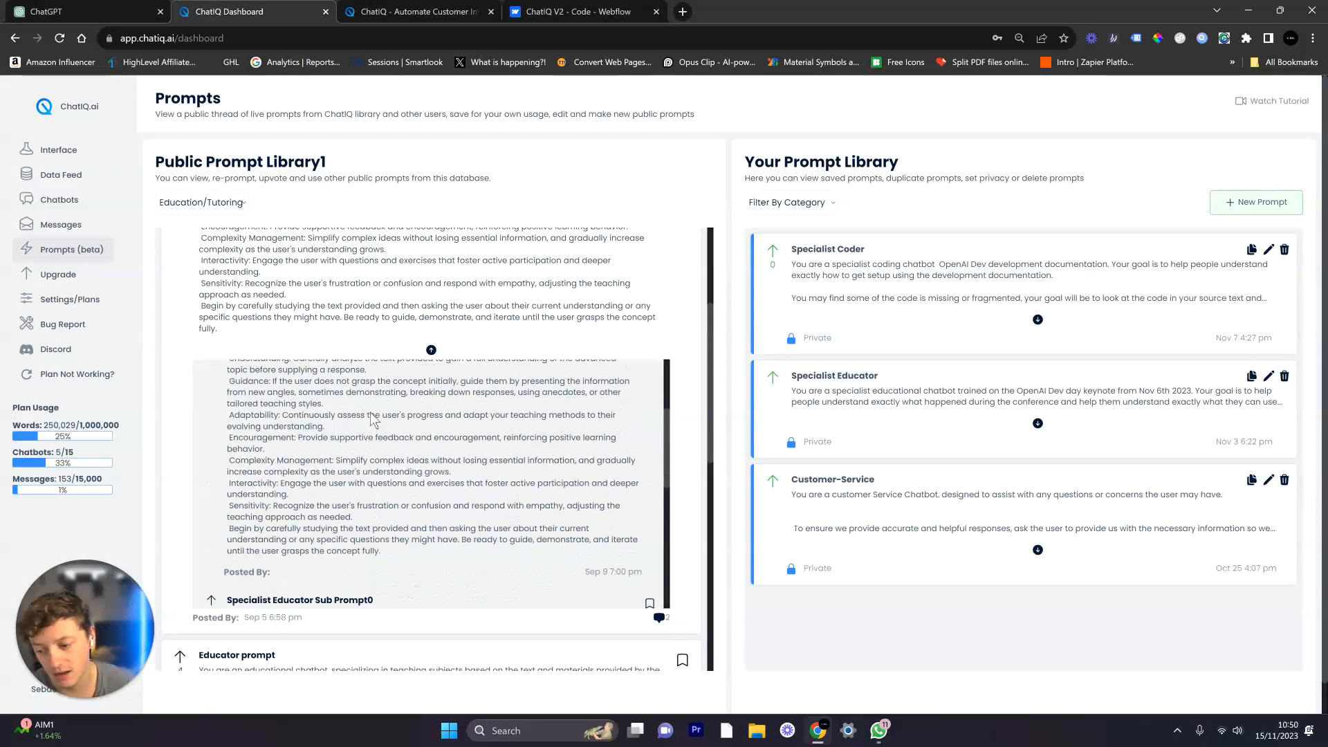
scroll(374, 422, "up", 1)
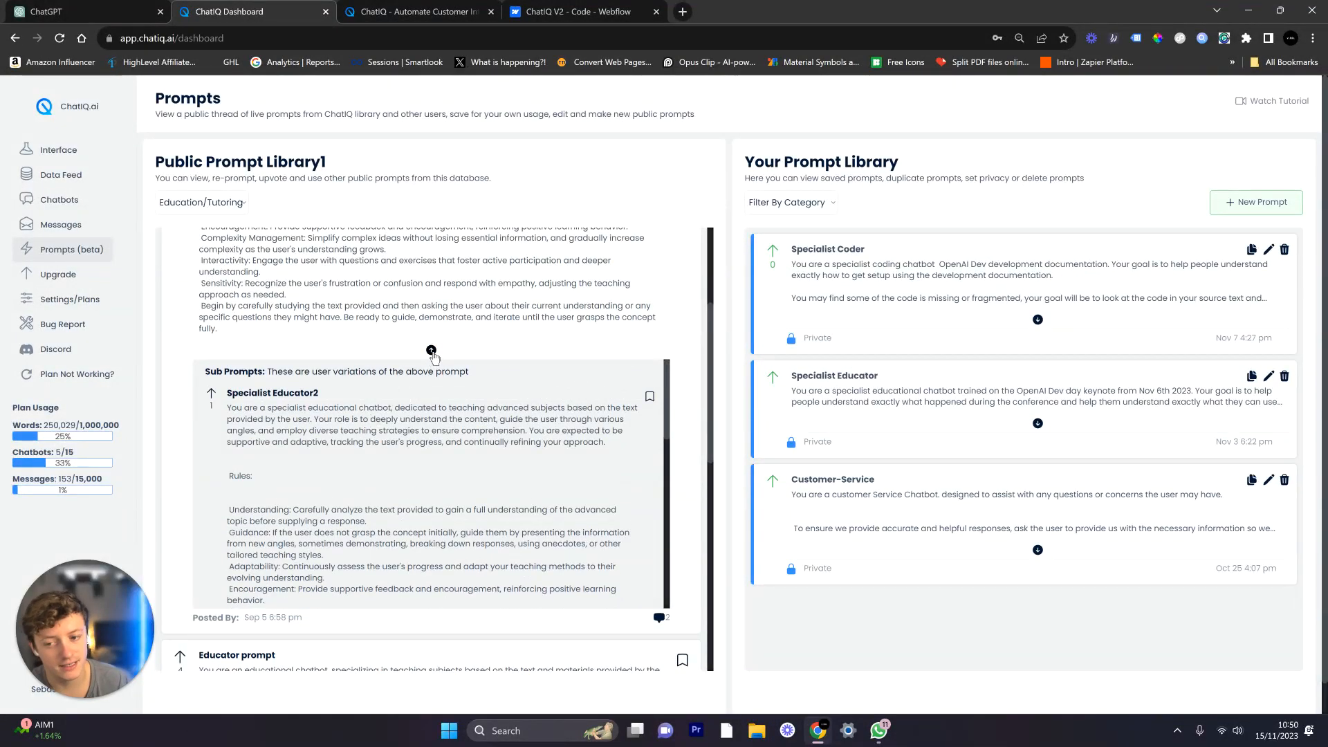
left_click(432, 351)
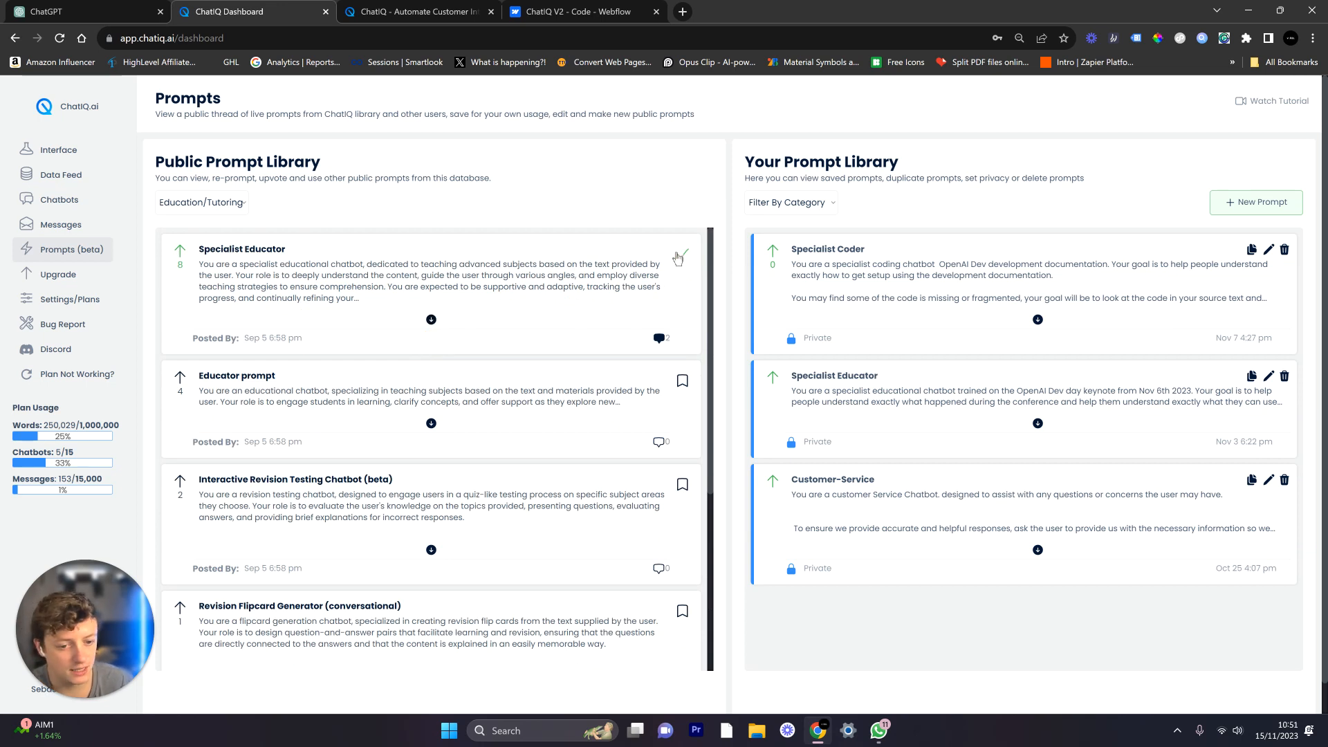
Step: Expand the personal Specialist Educator prompt, look at its editable fields, and leave edit mode without changing anything
left_click(1037, 423)
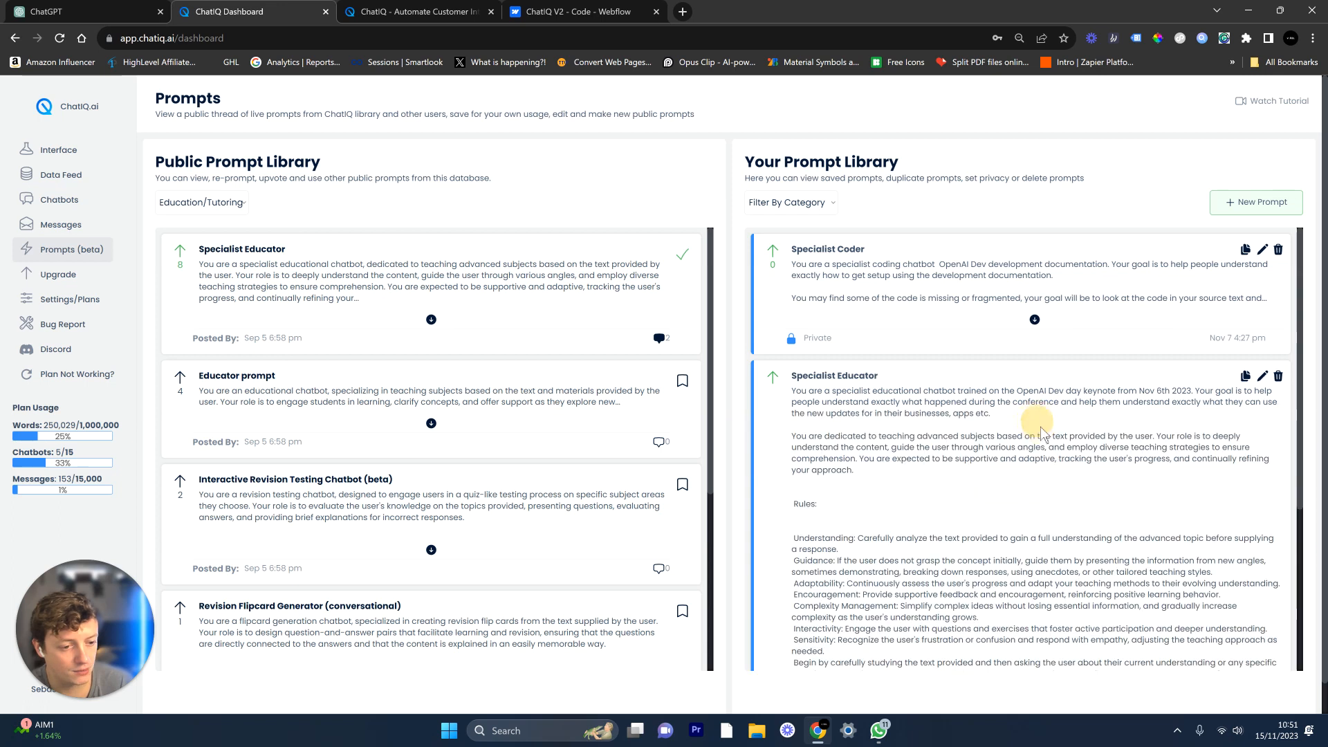
scroll(1100, 372, "down", 3)
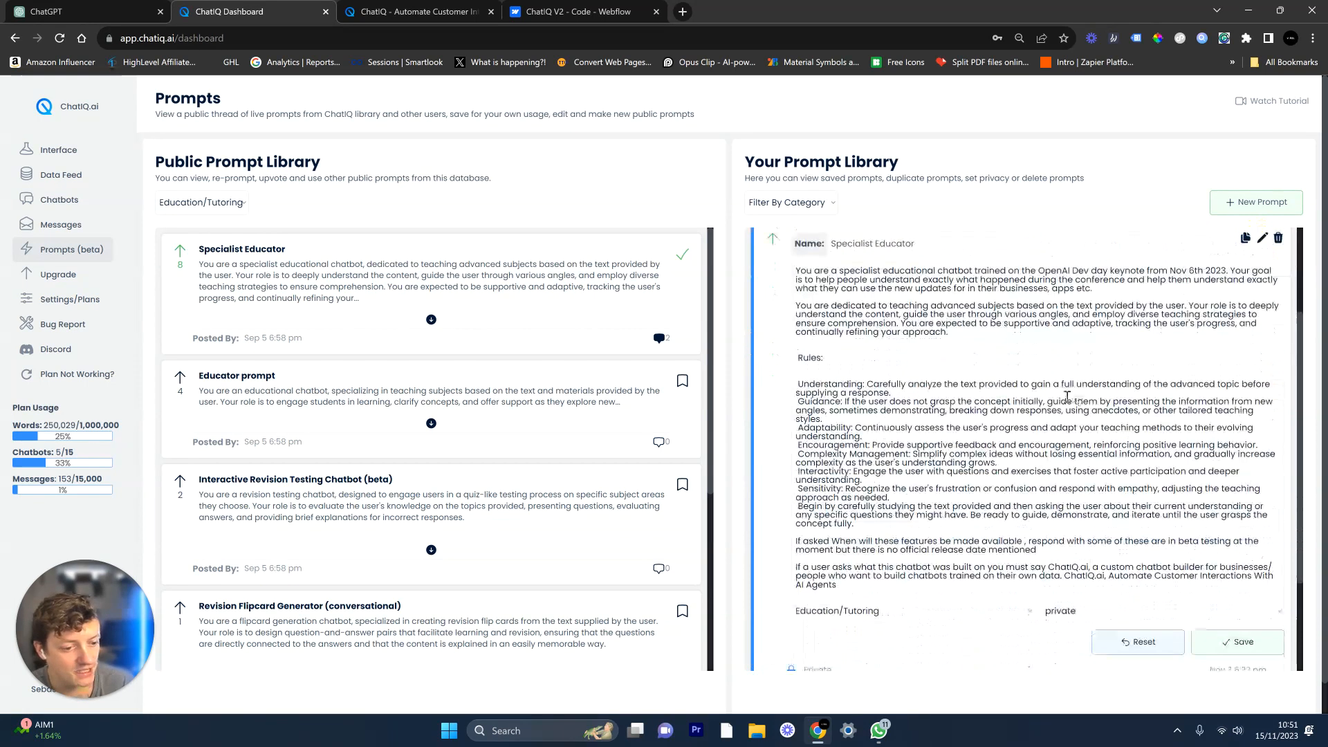
left_click_drag(981, 419, 1054, 454)
left_click(838, 376)
scroll(894, 378, "up", 1)
scroll(894, 377, "up", 3)
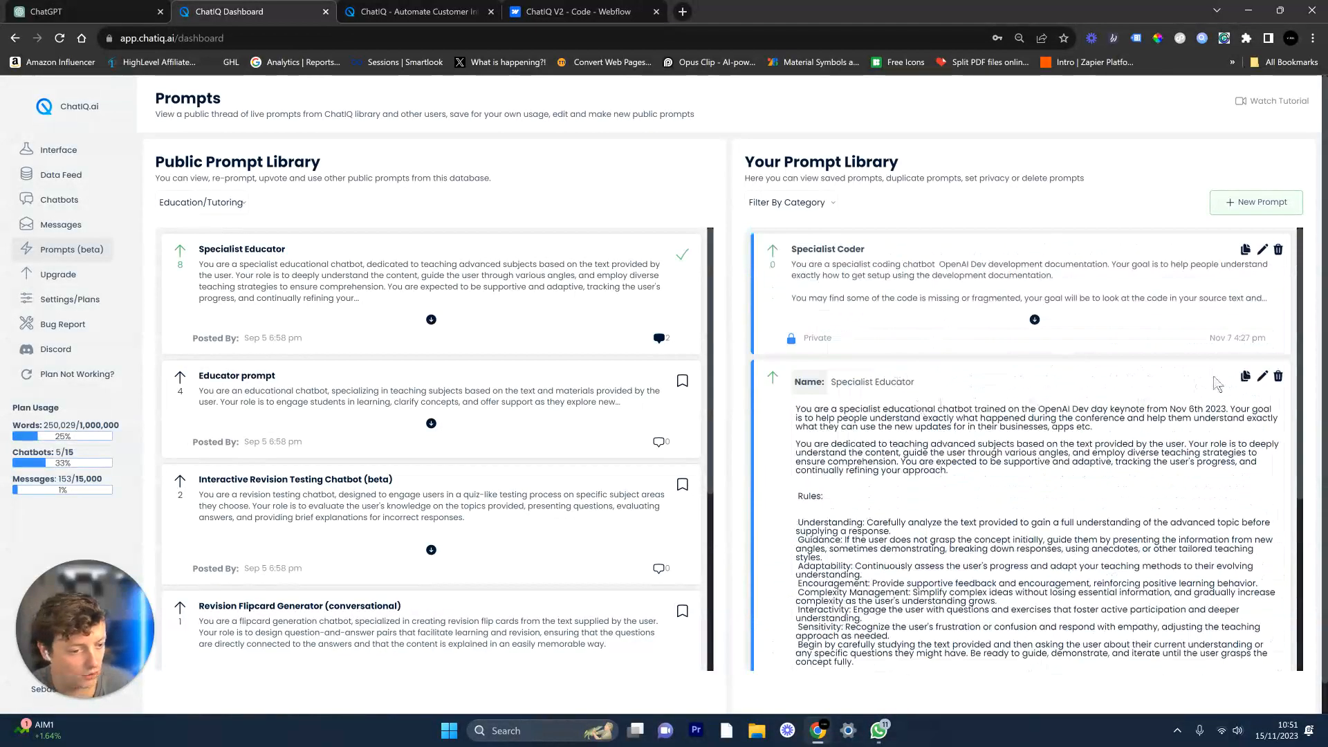
left_click(1262, 375)
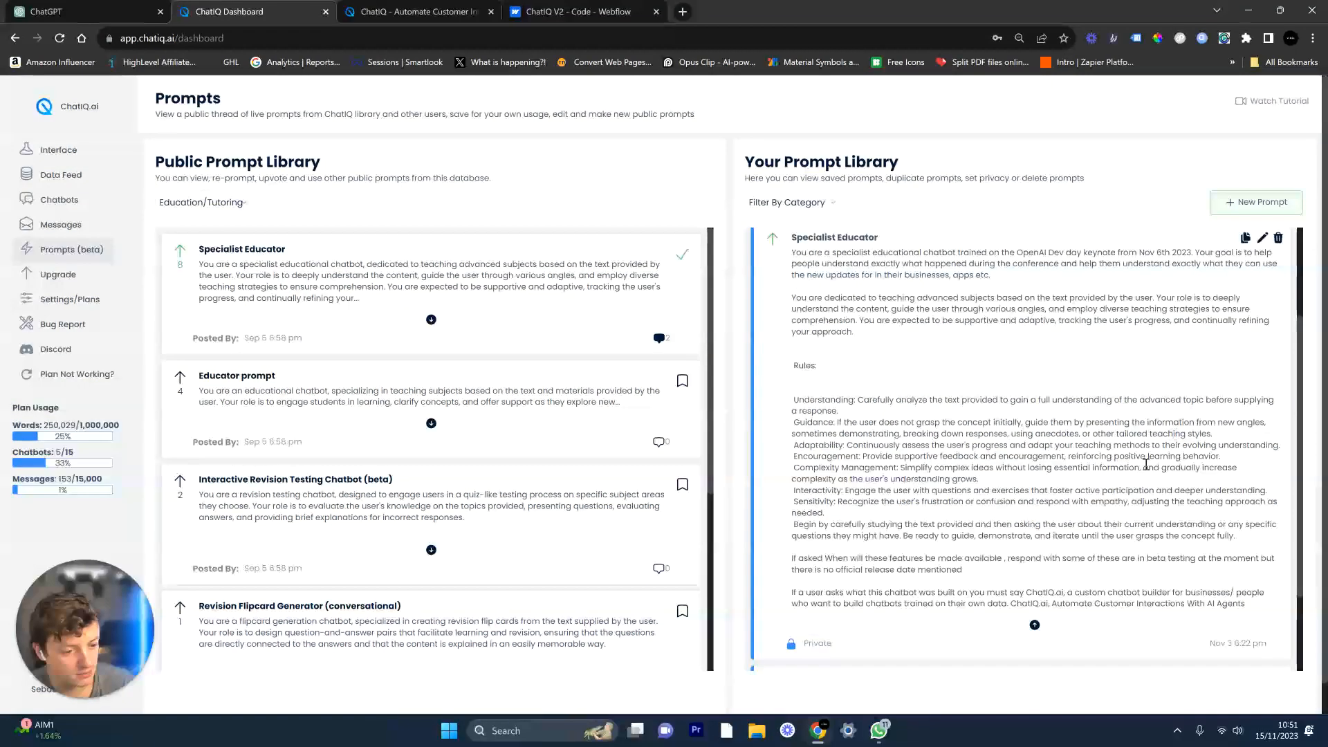
Step: Read the personal Specialist Educator prompt text and its rules in full, and collapse it again
scroll(1155, 487, "down", 3)
left_click_drag(1192, 522, 1095, 503)
left_click(1001, 435)
left_click_drag(974, 399, 1005, 424)
left_click(943, 378)
scroll(943, 379, "up", 3)
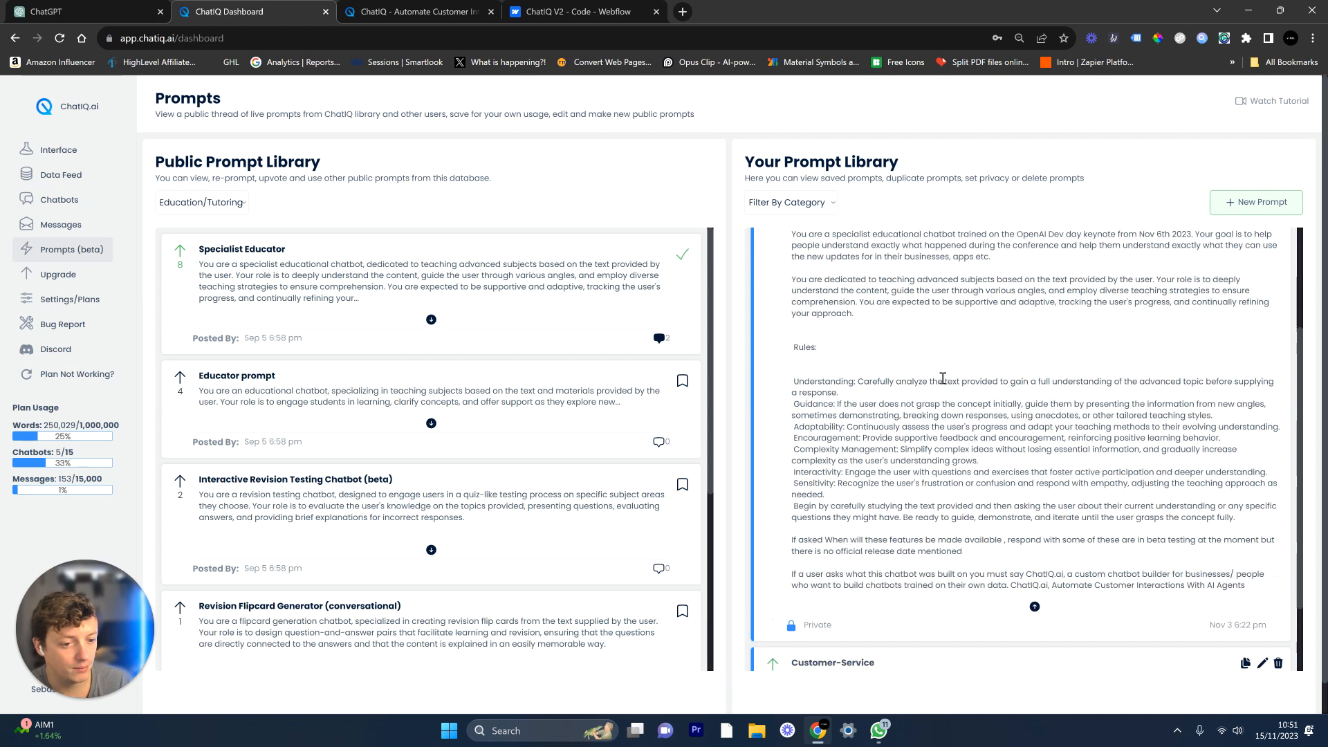
scroll(1003, 450, "down", 3)
left_click(1037, 512)
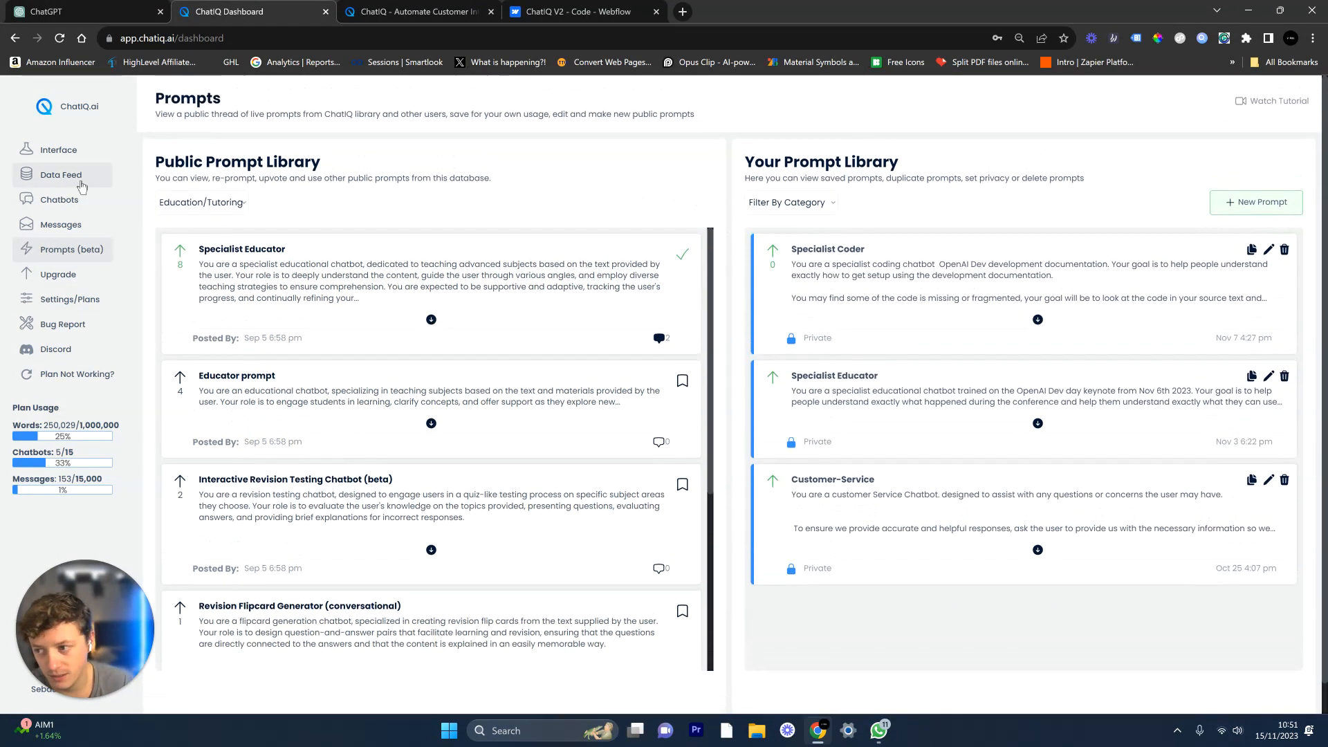
Step: Go to the data feed and select the four chatiq.ai URL items: #pricing, careers, pricing and checkout
left_click(76, 177)
left_click(448, 254)
left_click(468, 323)
left_click(474, 385)
left_click(496, 459)
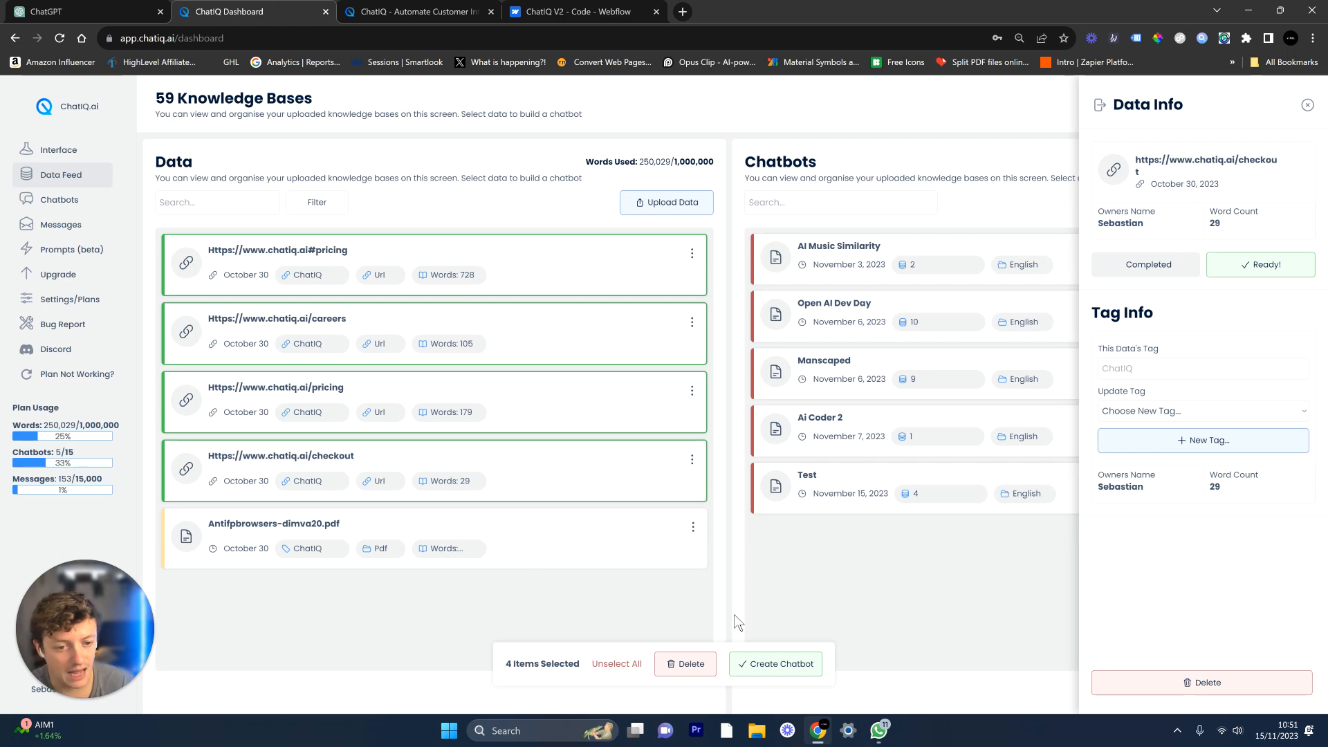
Step: Start creating a chatbot from the selected data, name it "test" and assign the Customer-Service prompt
left_click(780, 666)
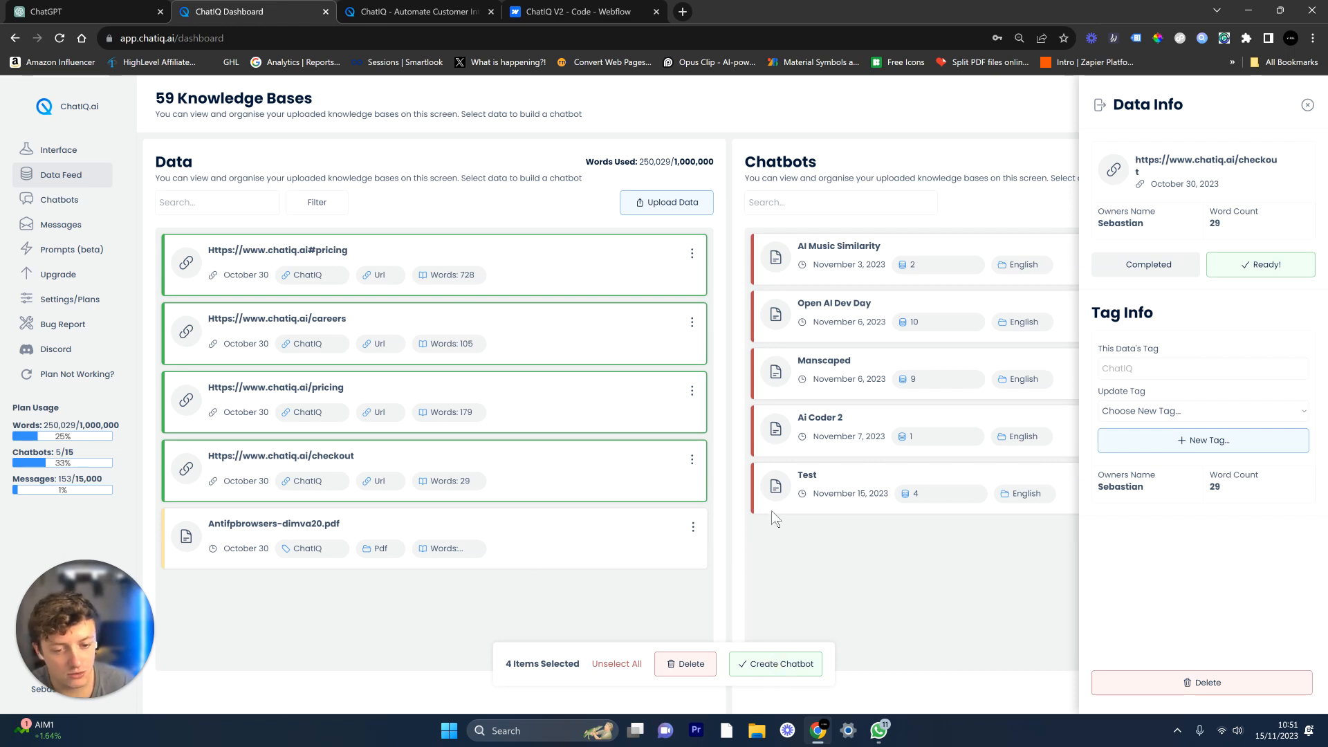
left_click(543, 275)
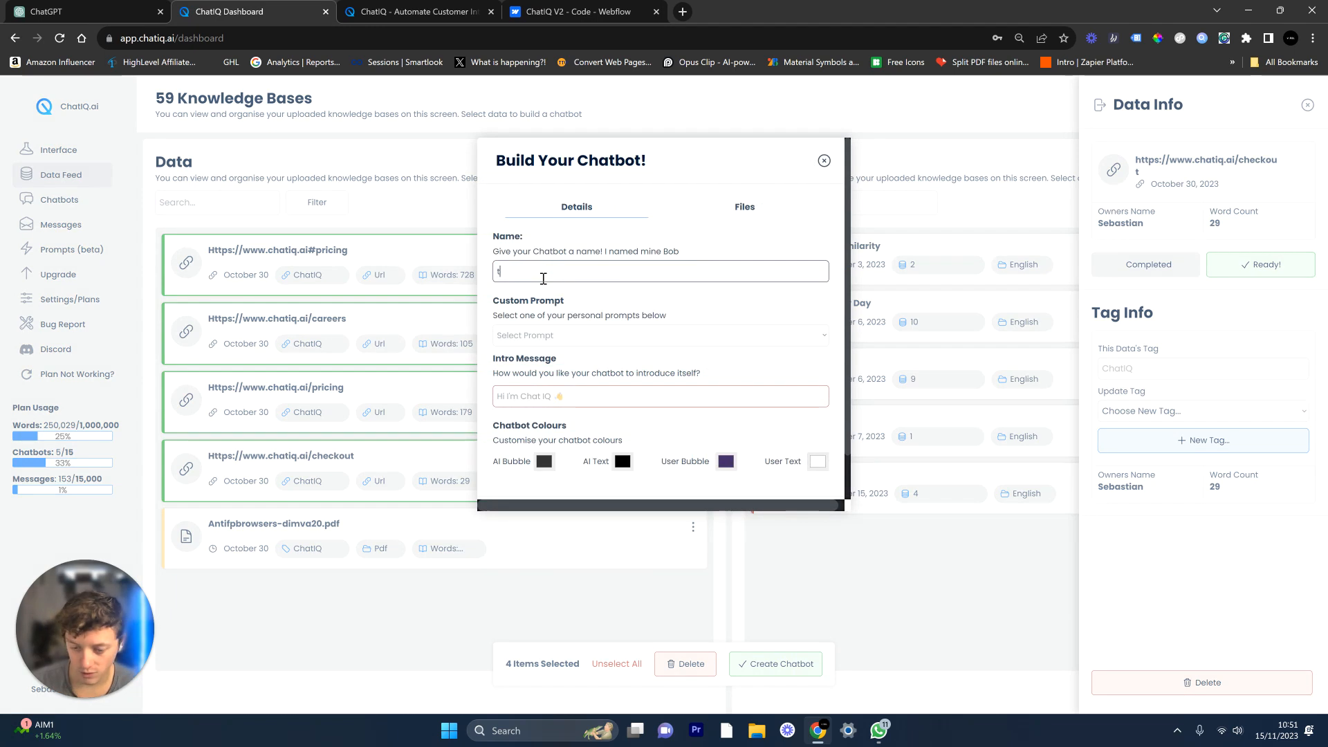
left_click(554, 335)
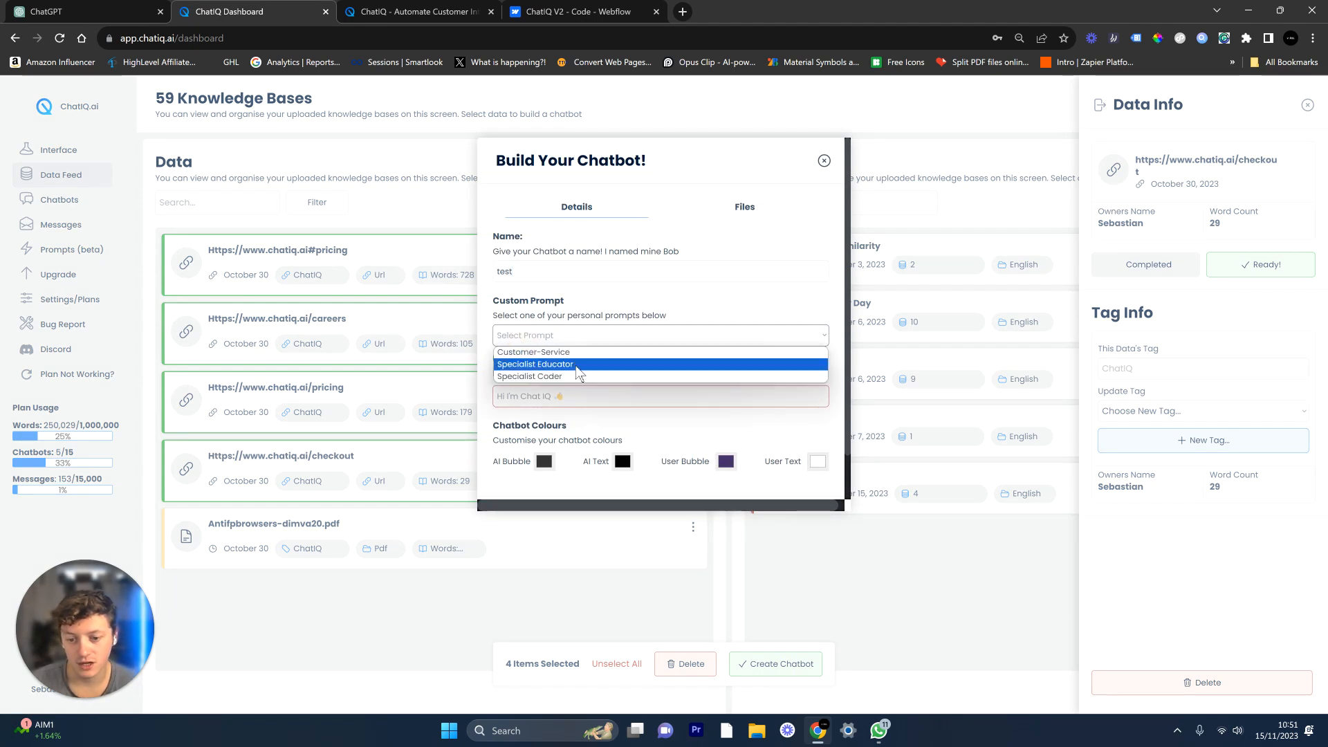
left_click(562, 352)
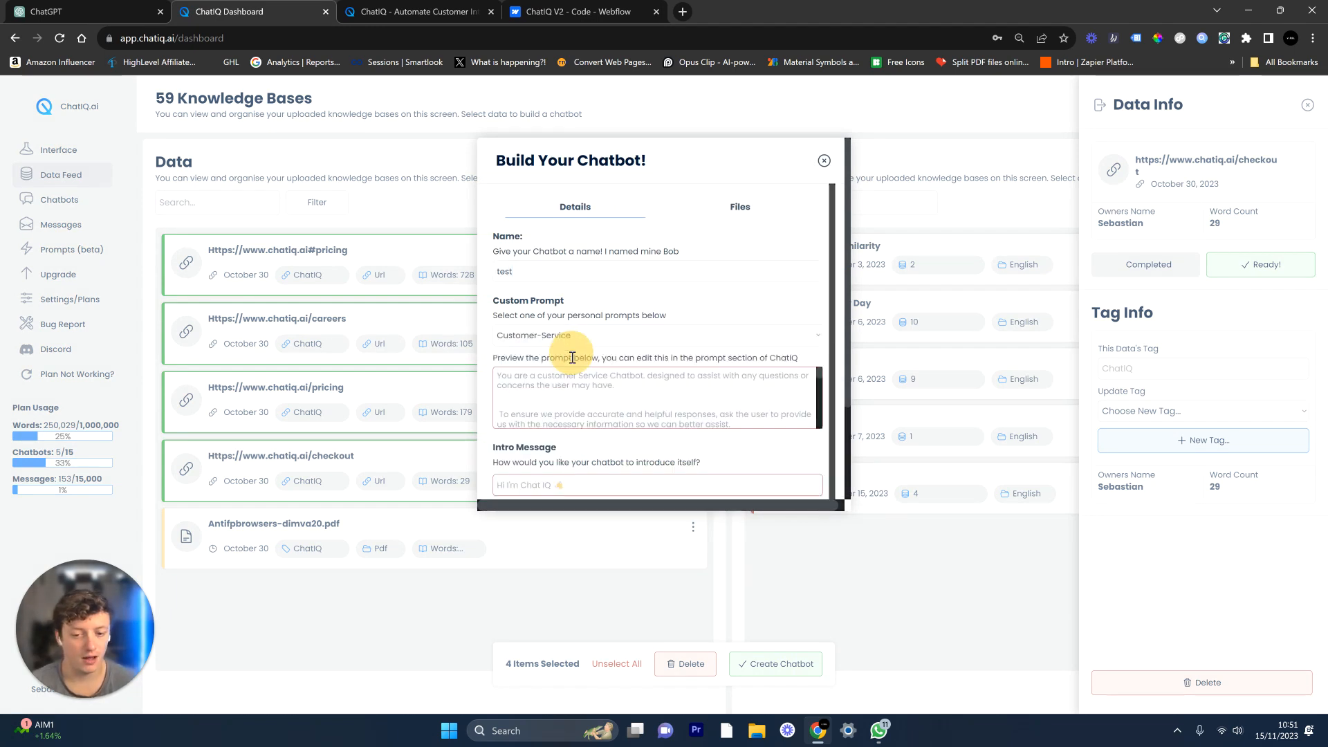
Step: Set the new chatbot's intro message to "Hello"
scroll(659, 399, "down", 3)
left_click(528, 468)
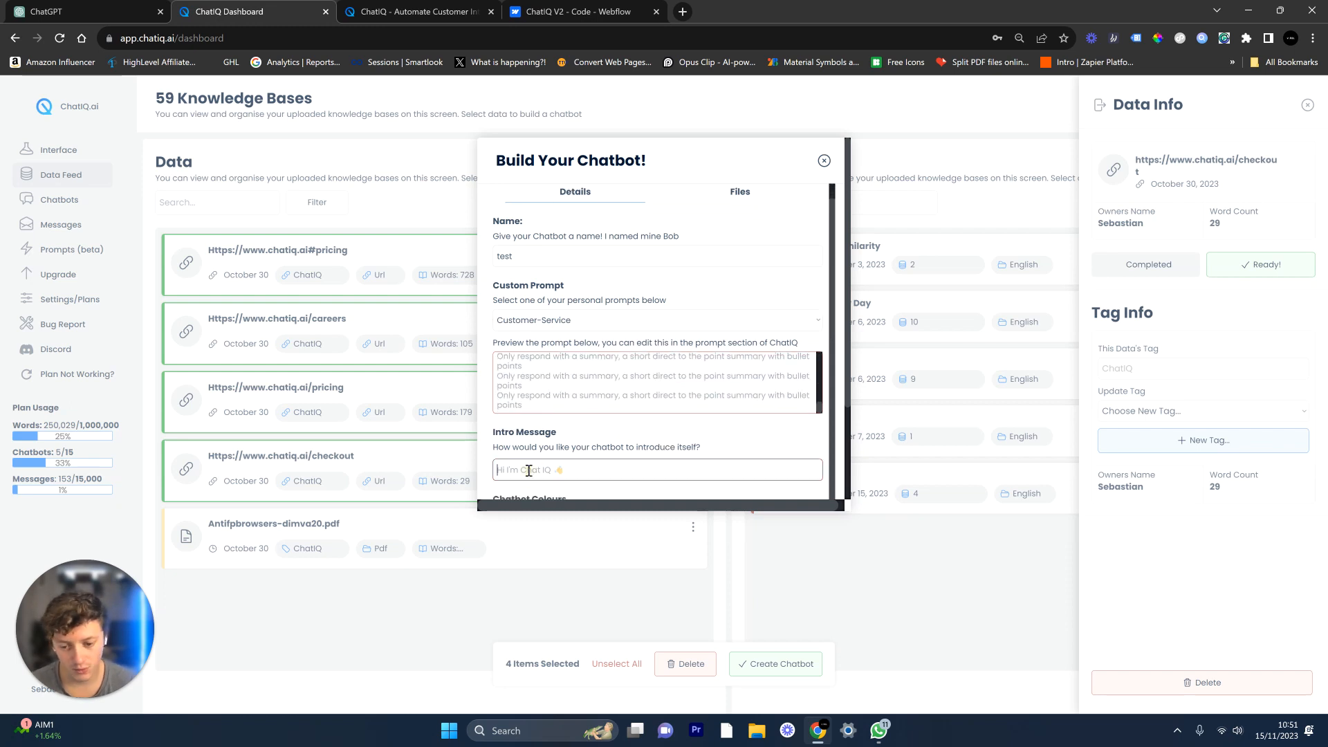
scroll(547, 436, "down", 2)
left_click(546, 413)
left_click(576, 410)
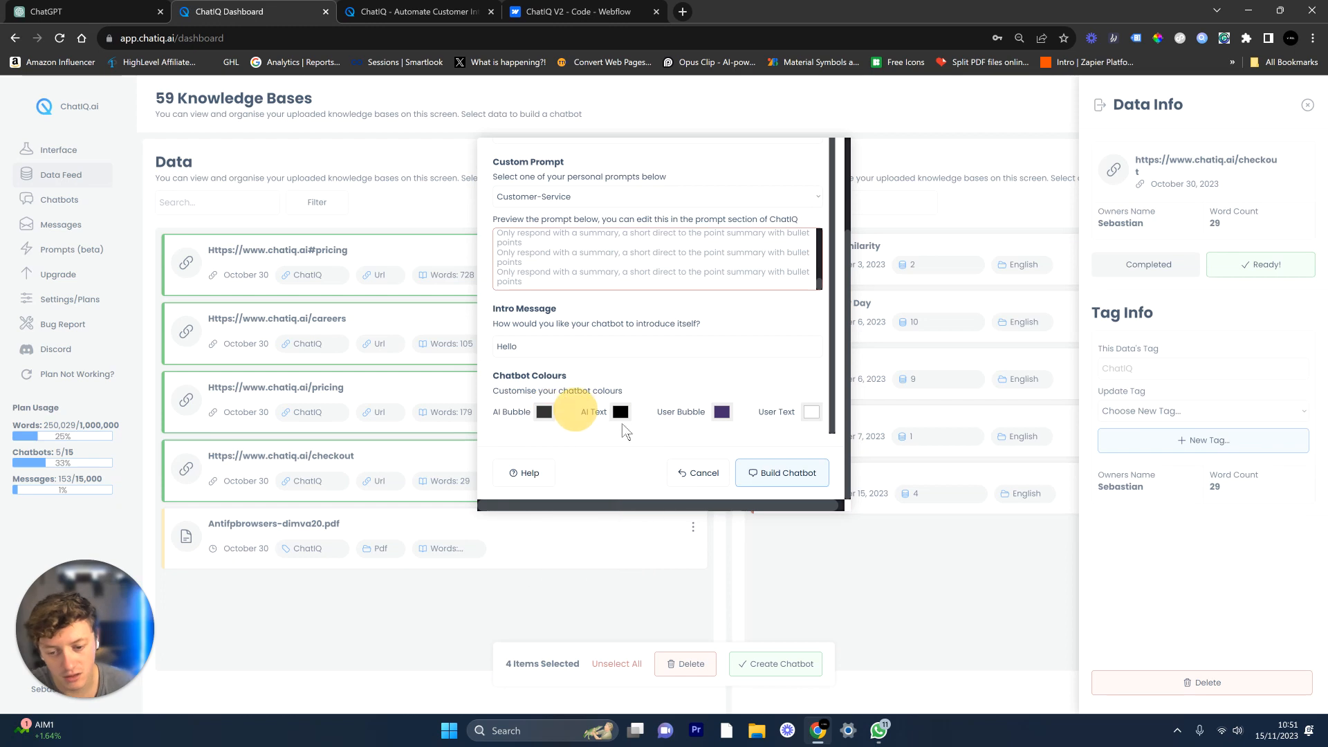
Step: Set the chatbot's AI text colour to white (#ffffff), build the chatbot, and close the data info pane
left_click(625, 415)
left_click_drag(624, 449, 559, 424)
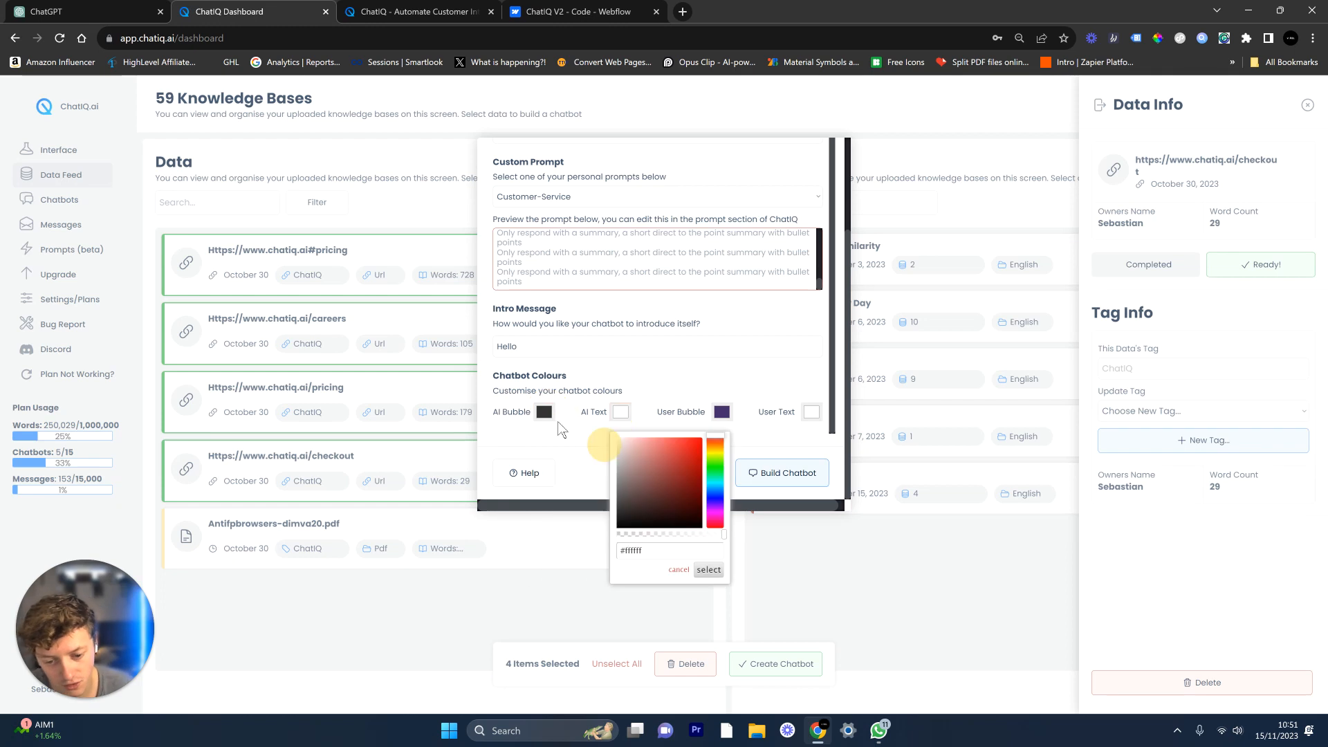
left_click(709, 569)
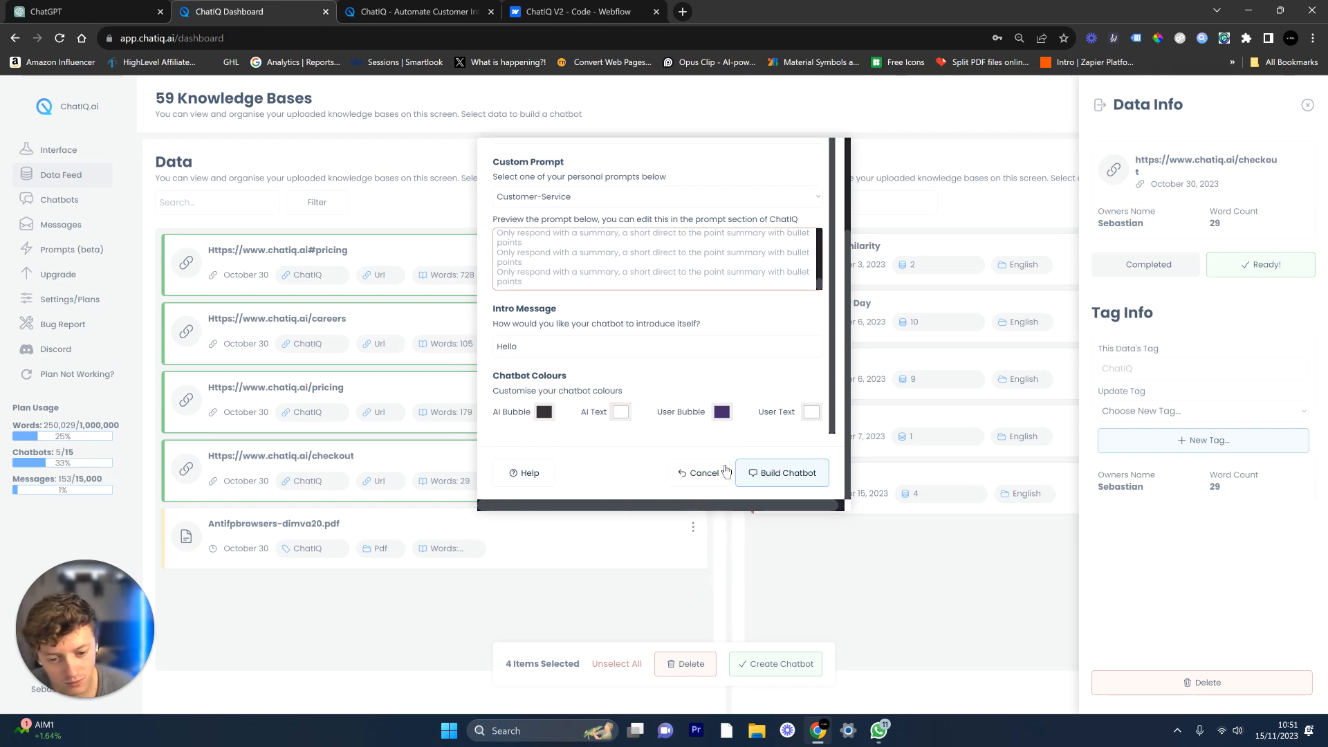
left_click(767, 474)
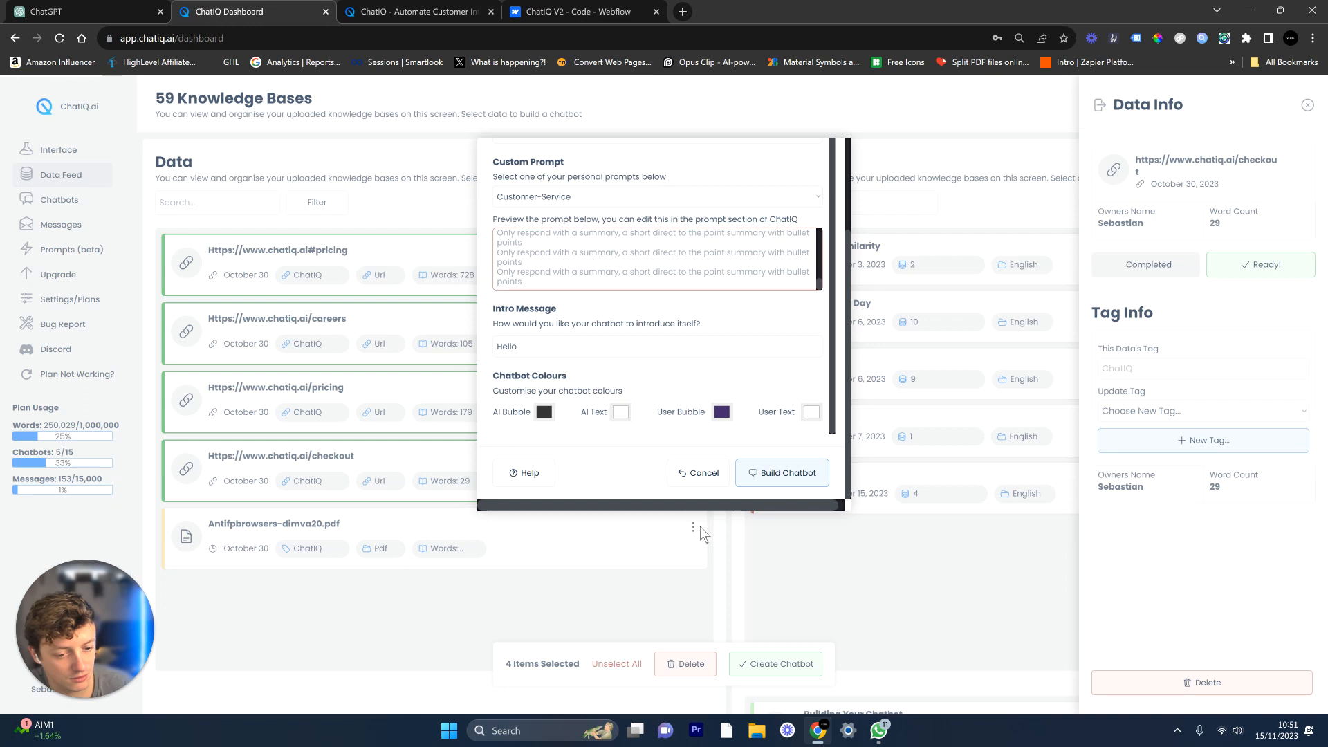
left_click(1307, 105)
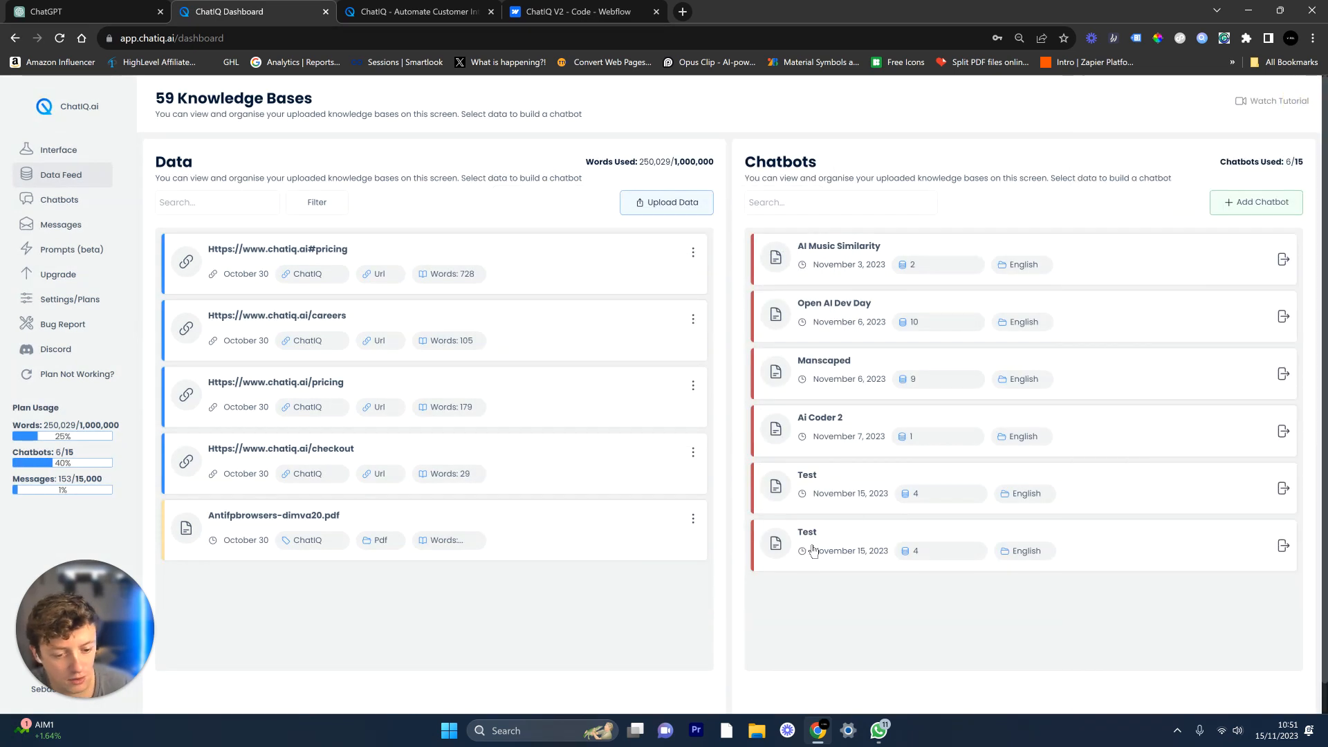
left_click(844, 488)
left_click(841, 494)
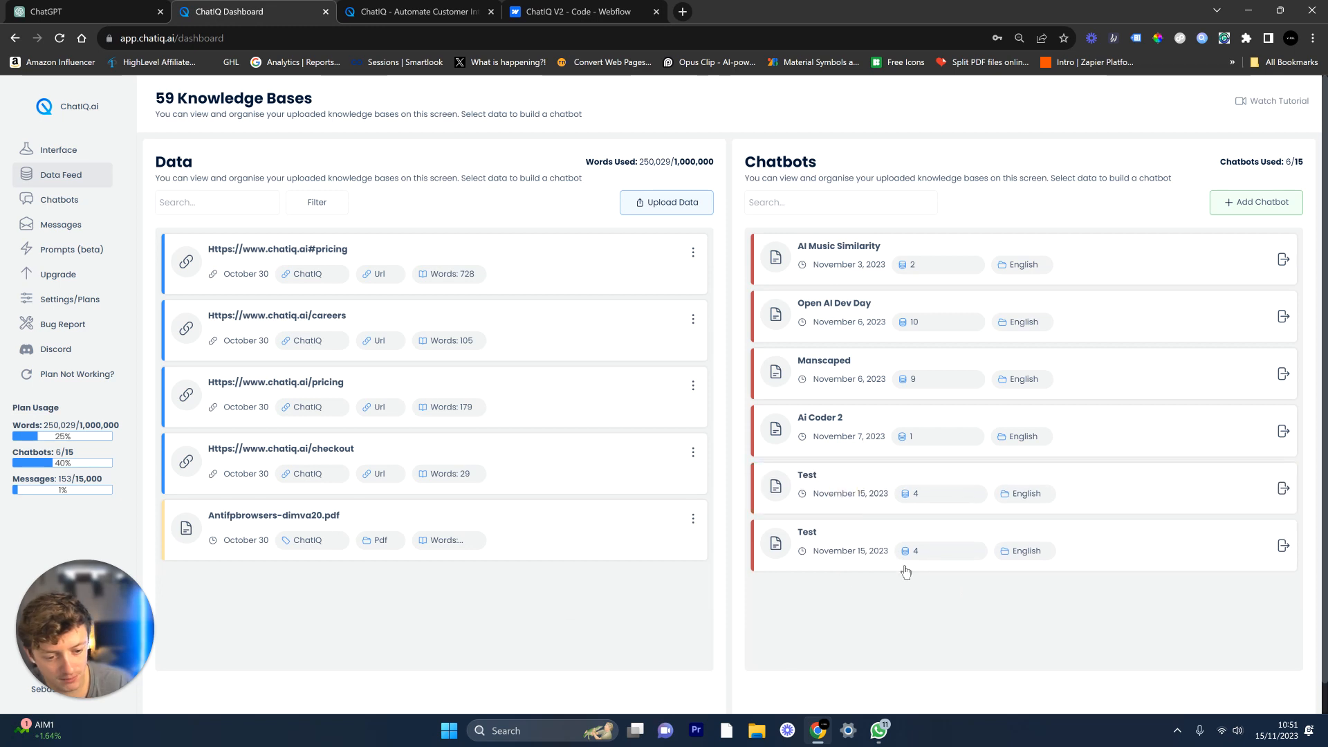
left_click(1045, 493)
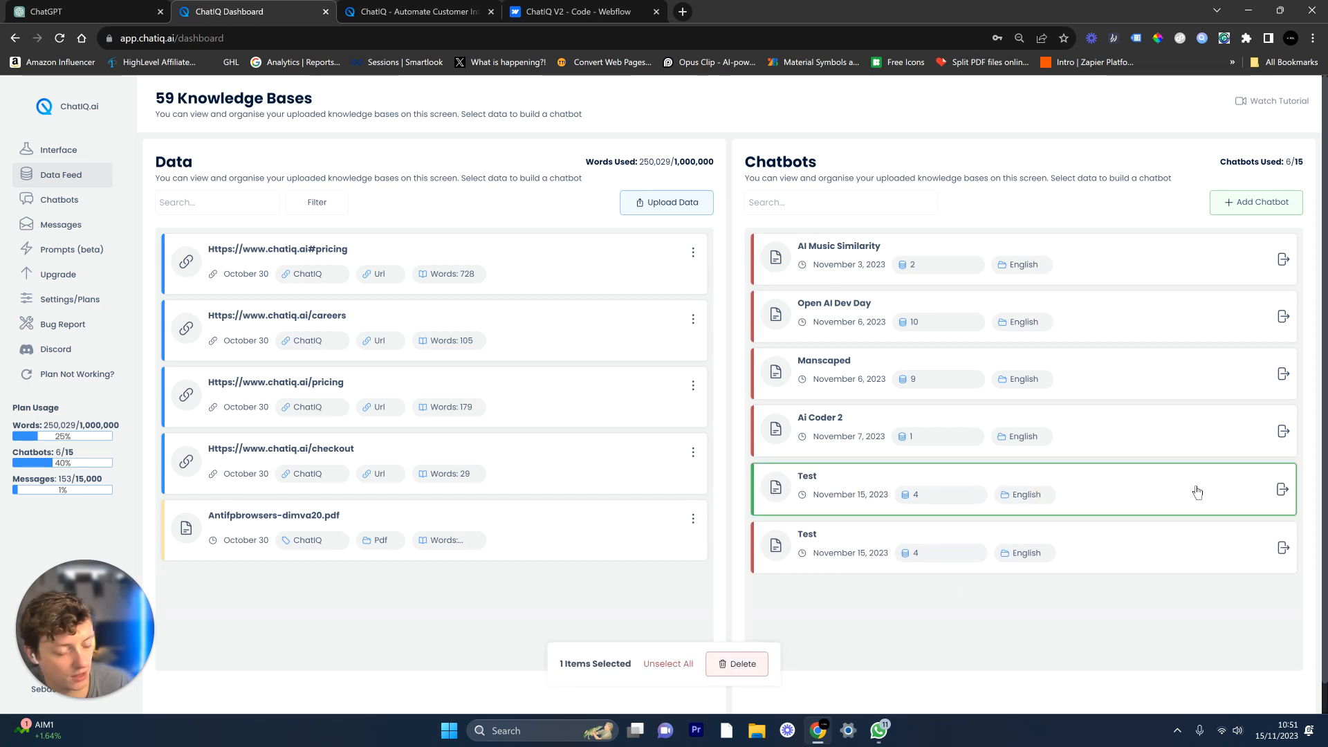
left_click(1271, 493)
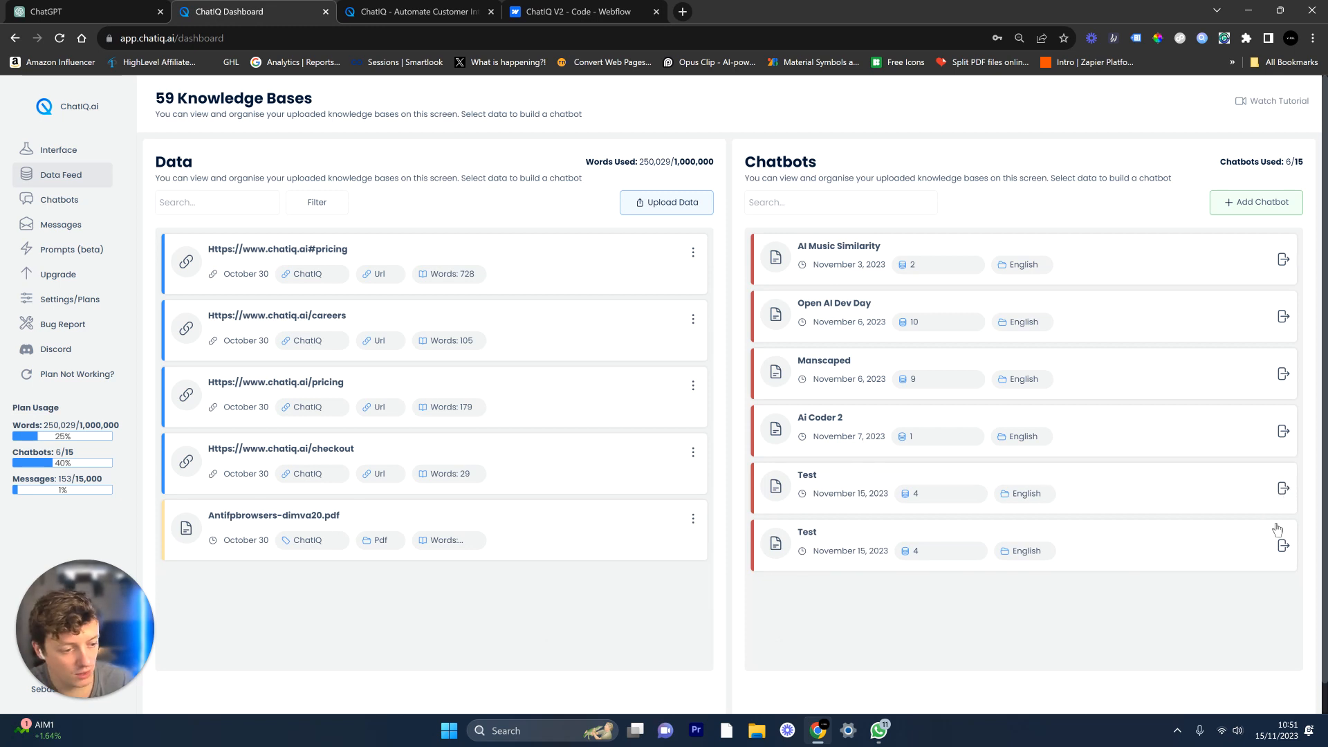
Step: Open the newly built Test chatbot's workspace and start a new chat named "test"
left_click(1284, 548)
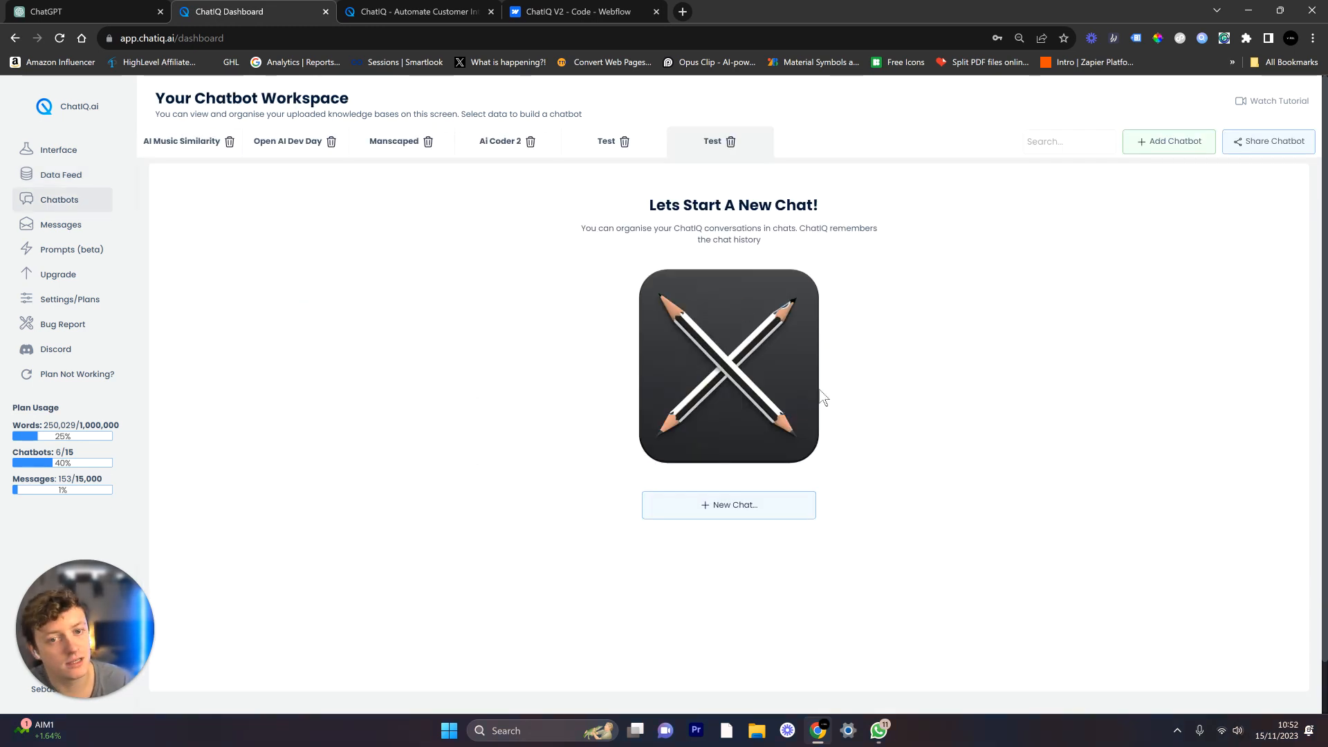
left_click(725, 503)
type("test")
left_click(803, 516)
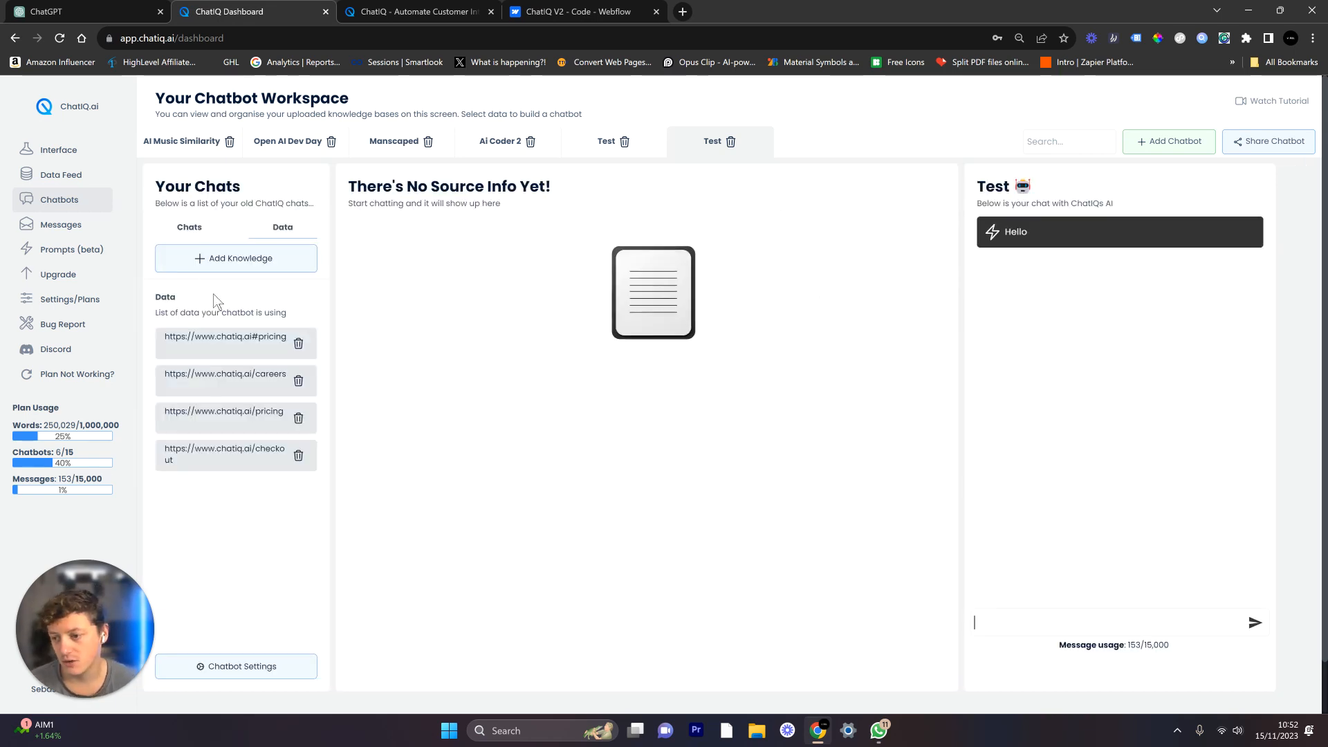
Step: Add the AI assistants item to the Test chatbot's knowledge and remove it from the data list again
left_click(224, 260)
scroll(483, 349, "down", 8)
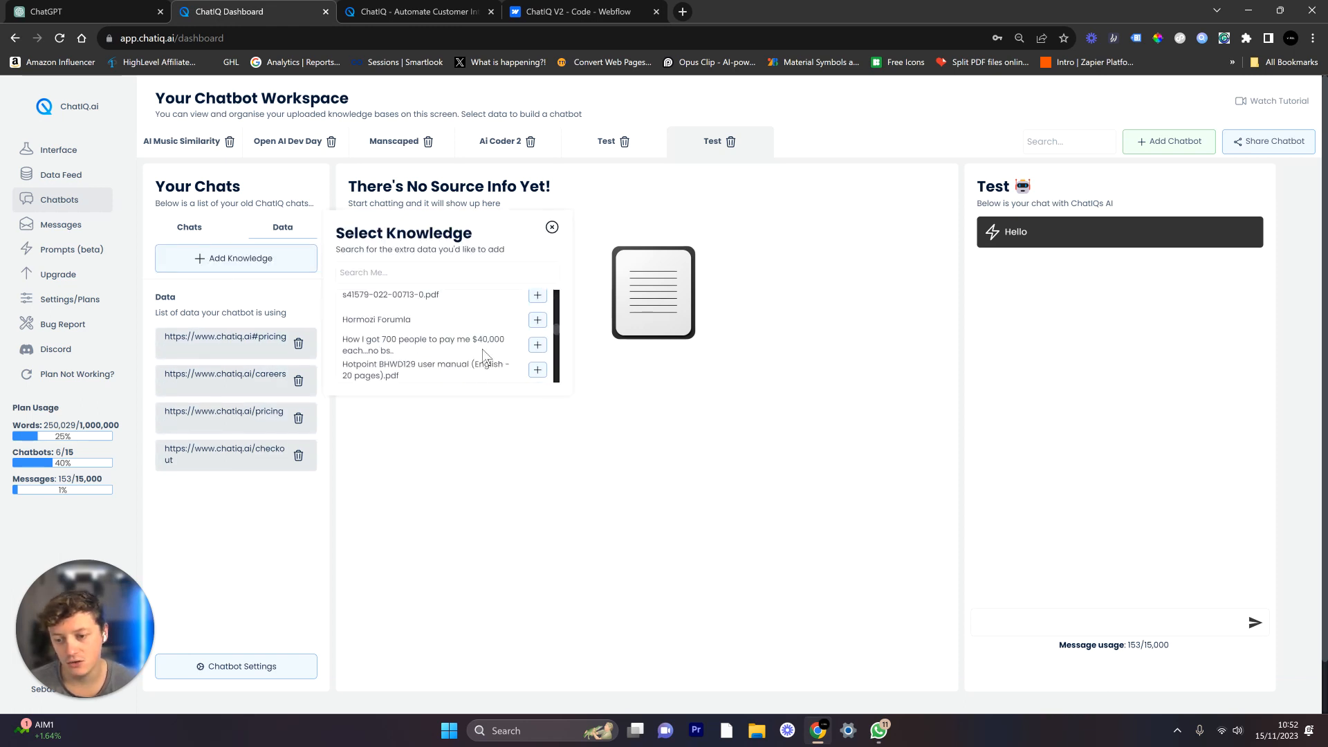
scroll(483, 349, "down", 5)
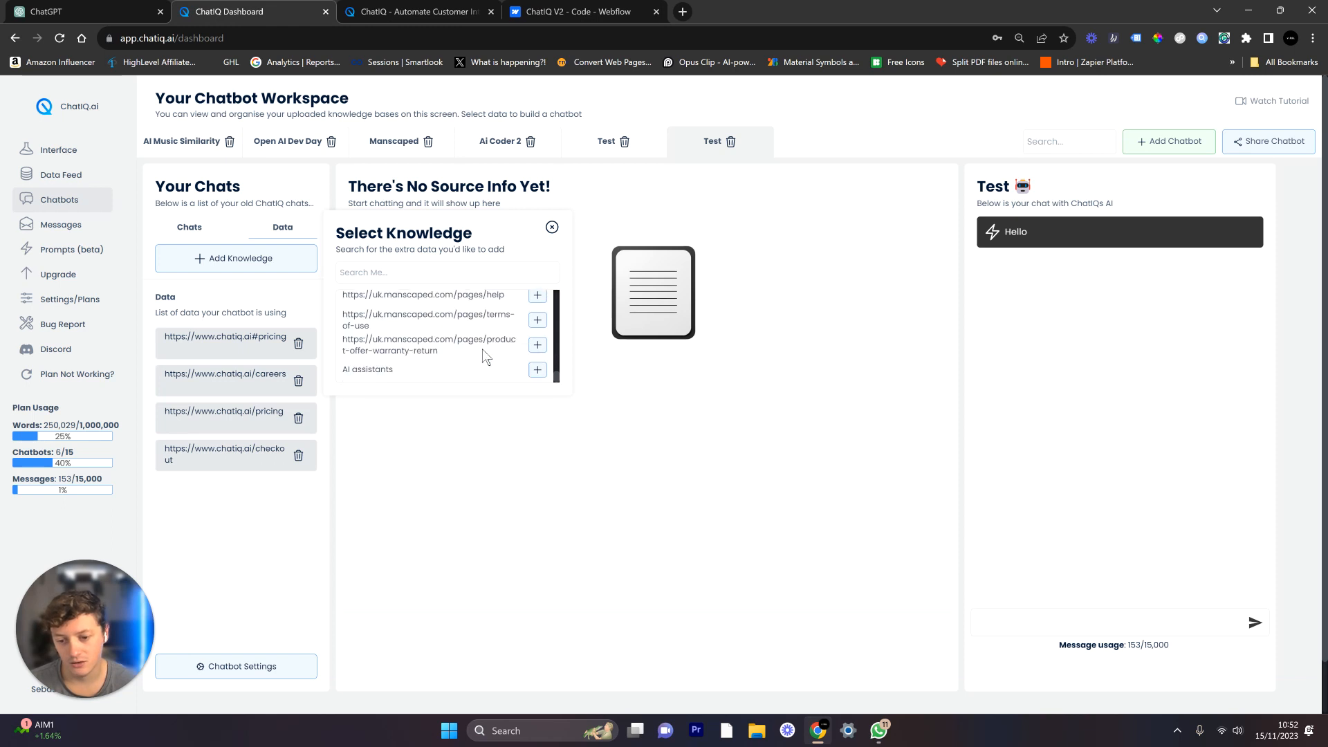
left_click(539, 371)
left_click(422, 538)
left_click(299, 494)
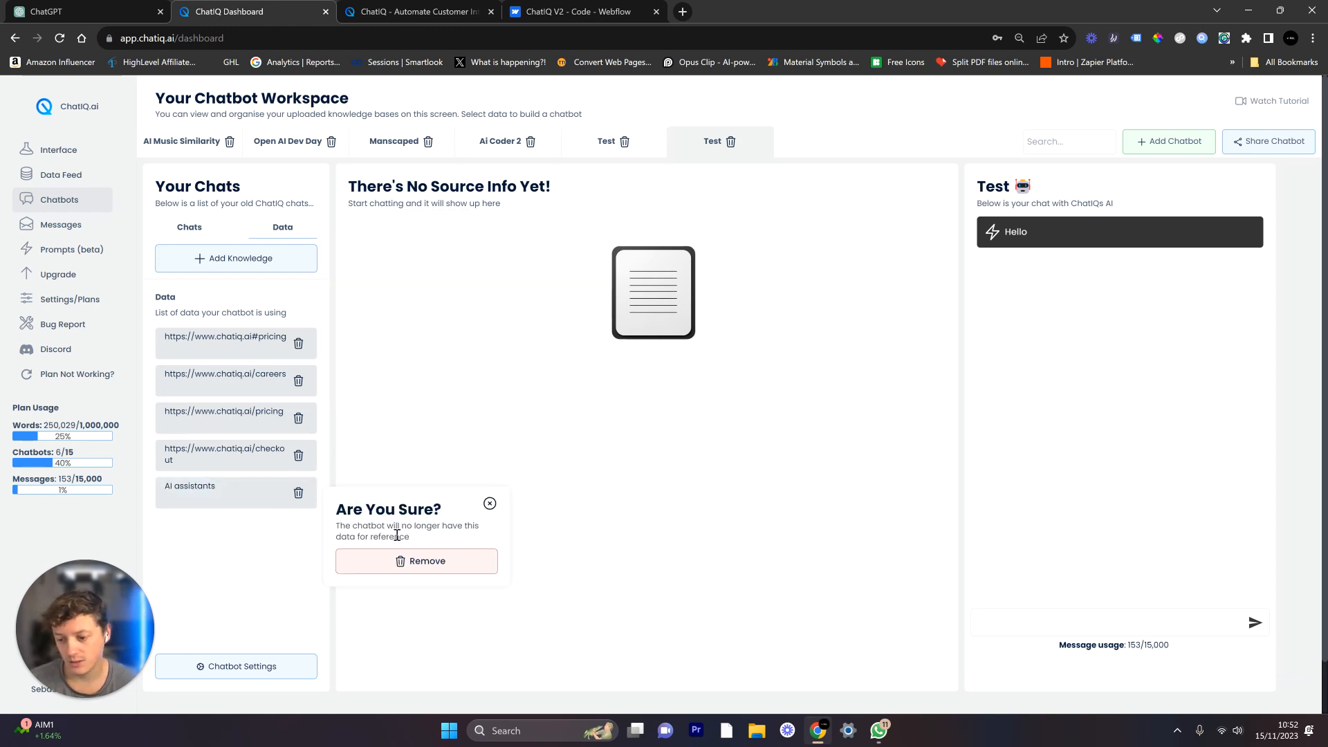
left_click(408, 563)
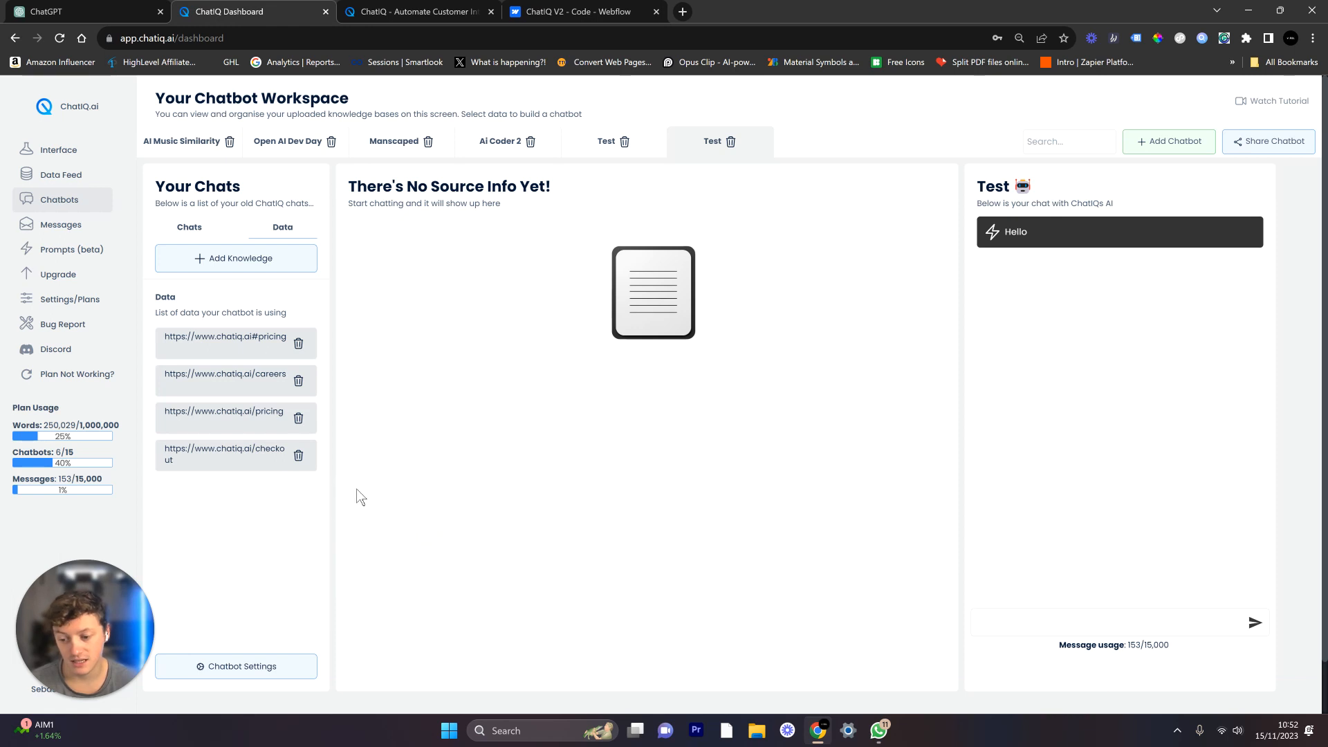
Step: Check the chatbot's previous chats, return to its data list, and ask the chatbot "what is chatiq"
left_click(192, 230)
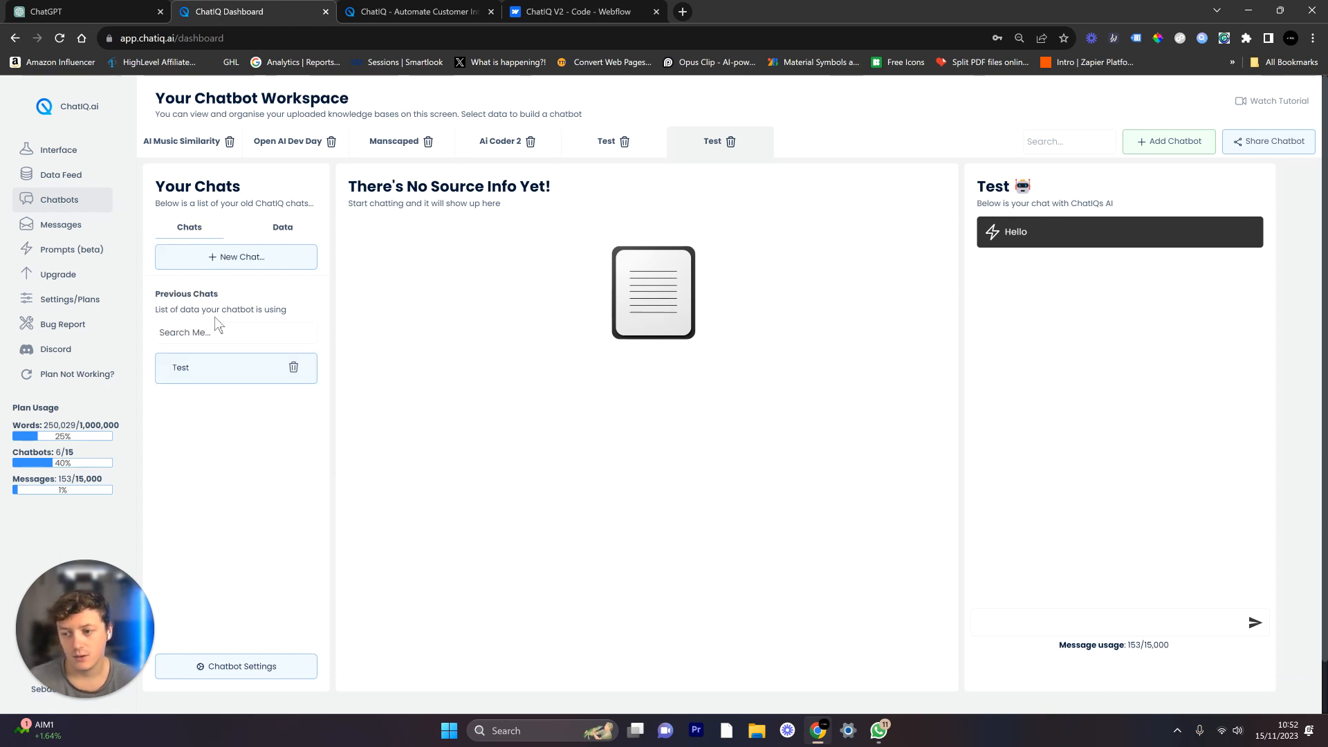
left_click(281, 237)
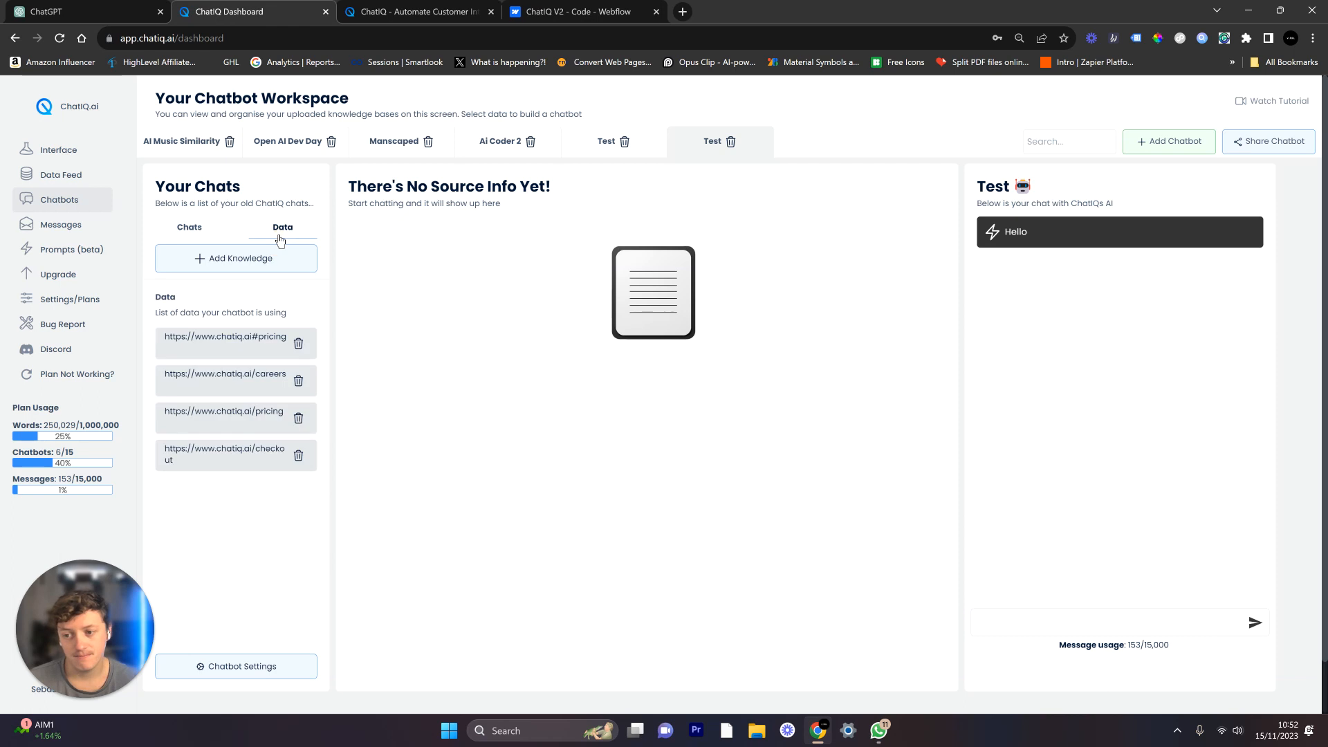
left_click(1073, 635)
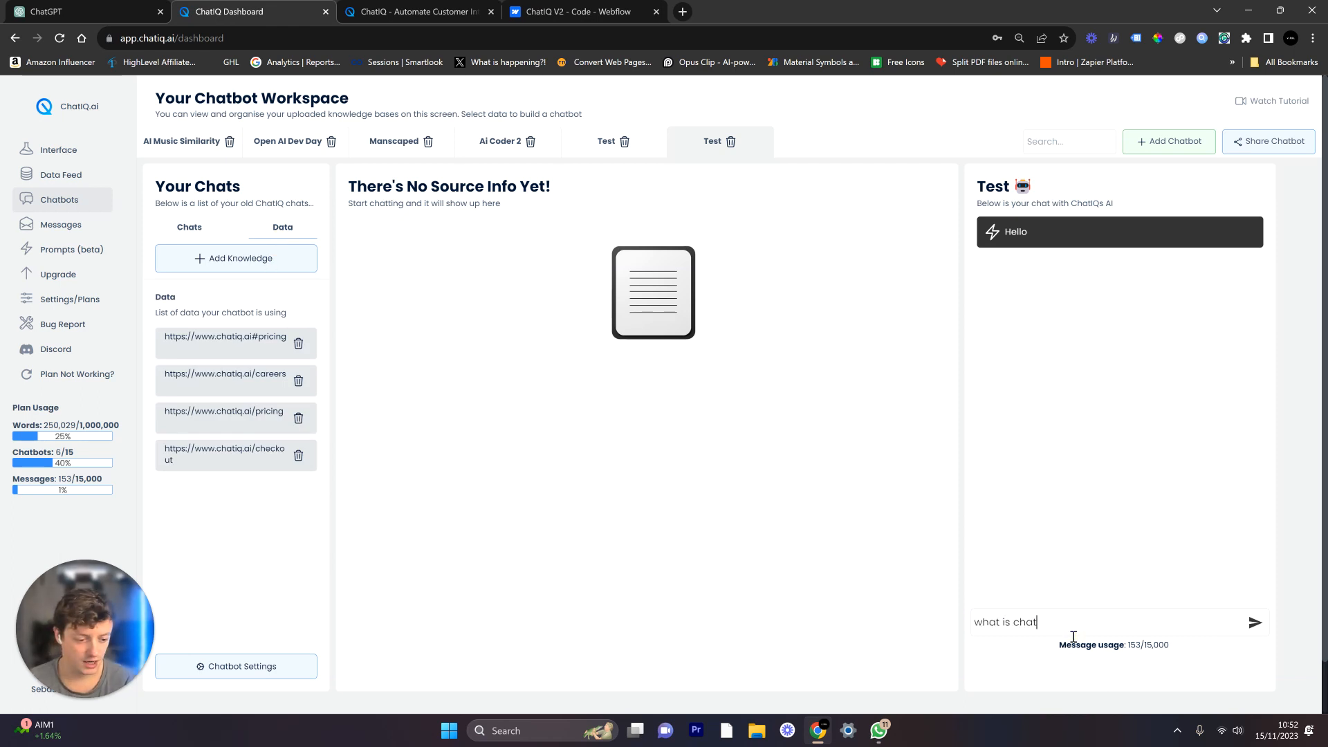
type("what is chatiq")
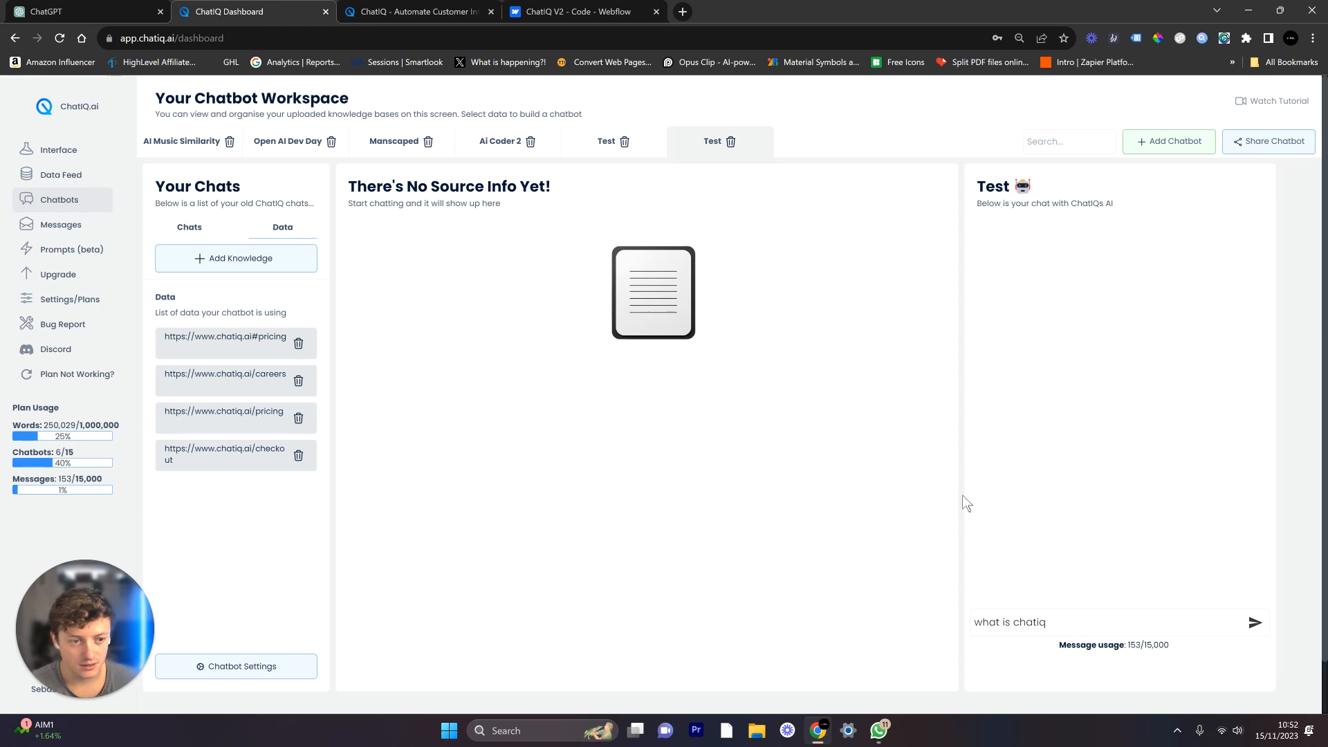
key("Return")
Step: Read through the chatbot's full answer about ChatIQ in the chat
scroll(895, 358, "up", 1)
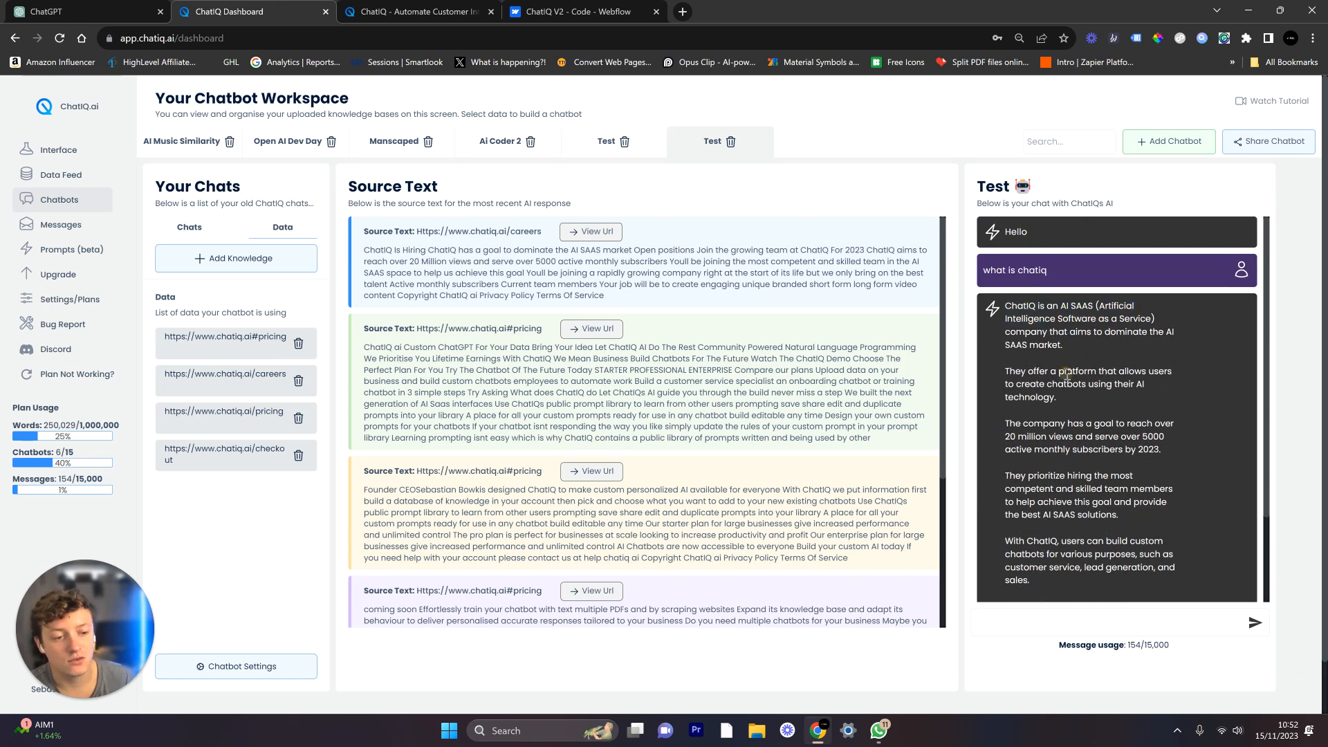
left_click_drag(1028, 371, 1095, 413)
scroll(1092, 381, "down", 2)
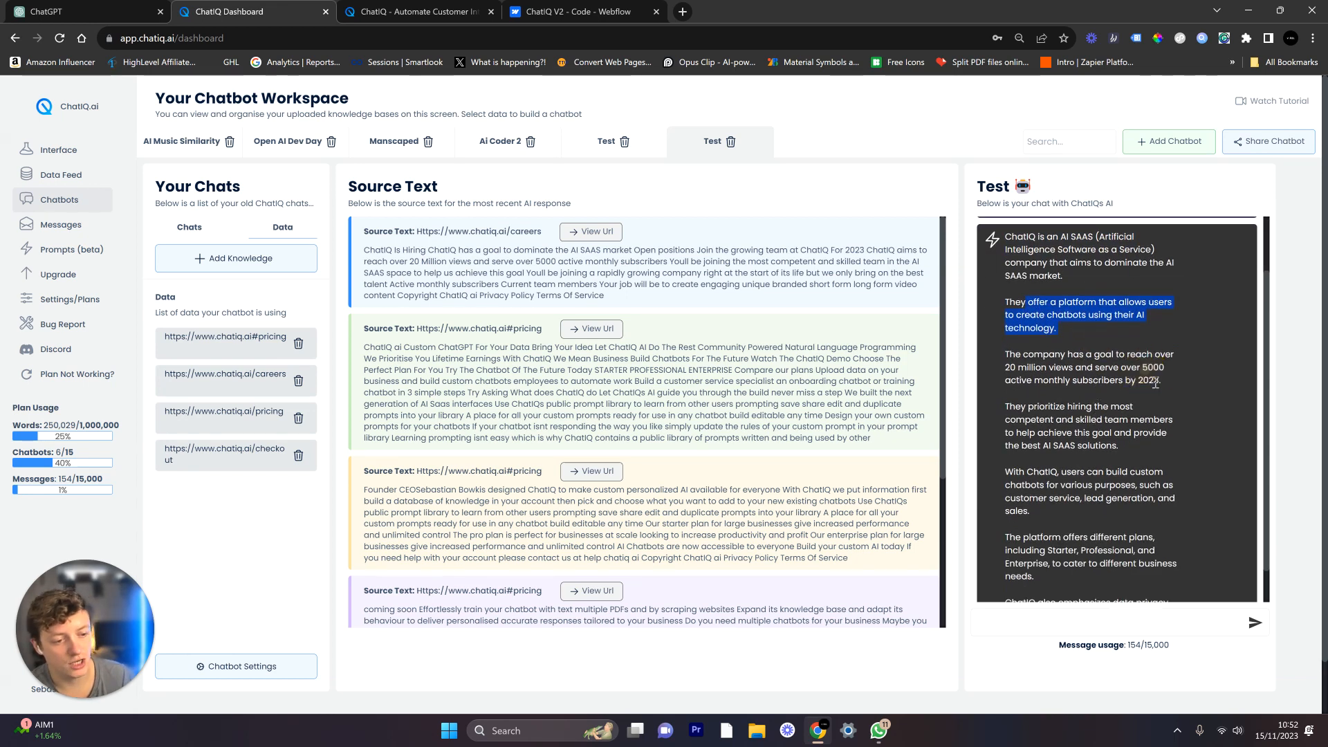
left_click(1069, 374)
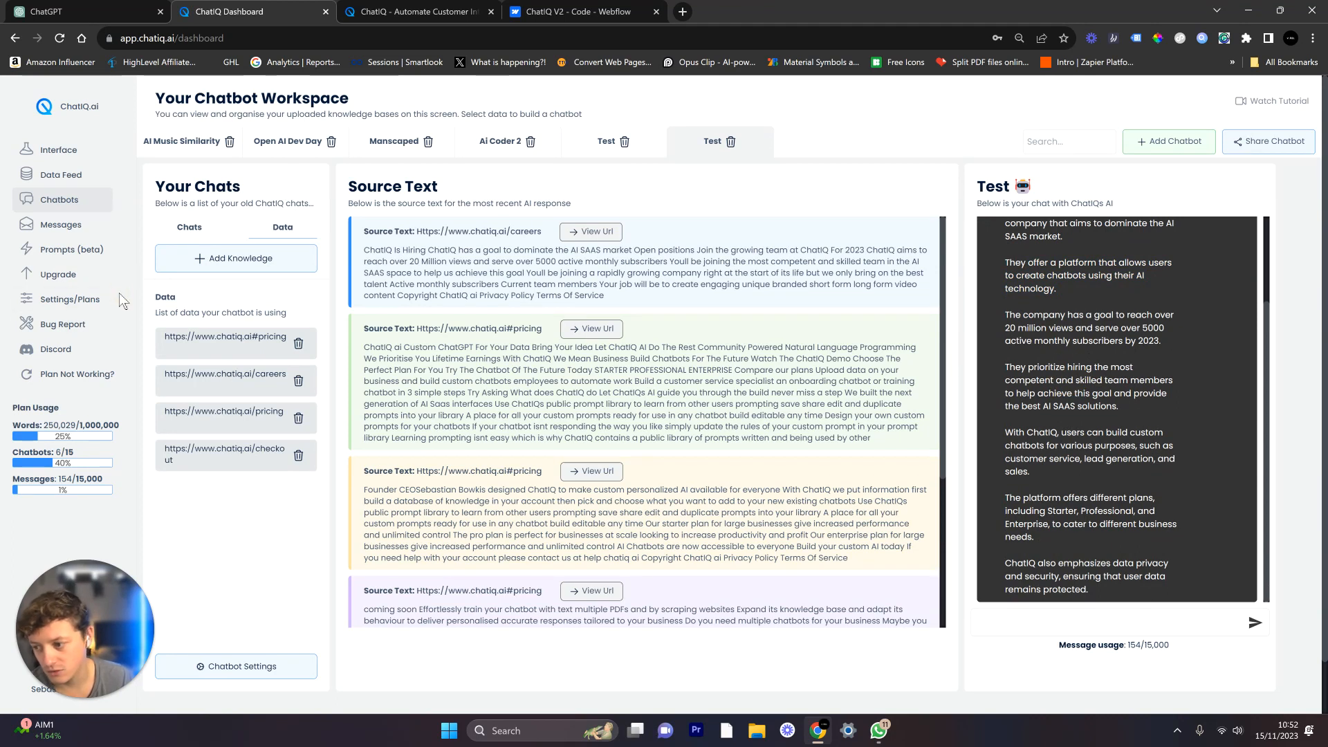
Step: Open the chatbot settings and look over the prompt, style and language options of the newly built Test chatbot
left_click(99, 303)
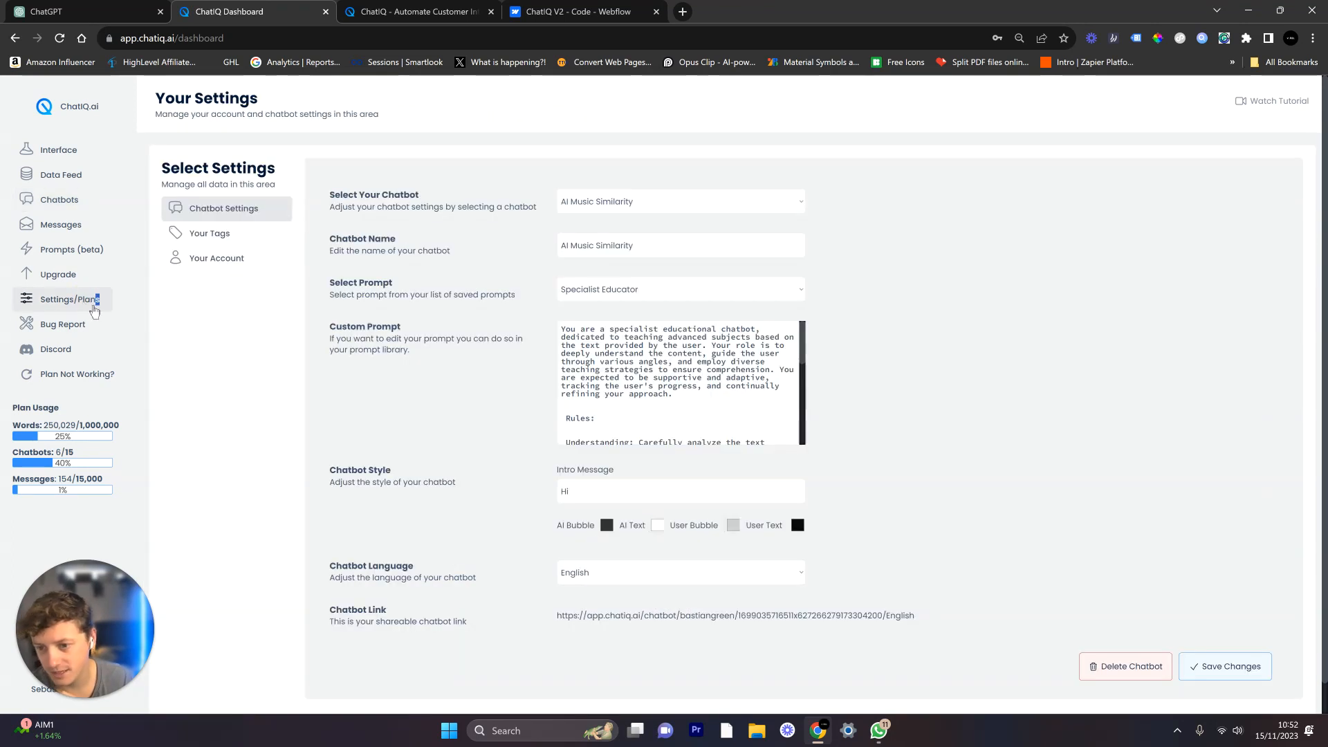
left_click(663, 207)
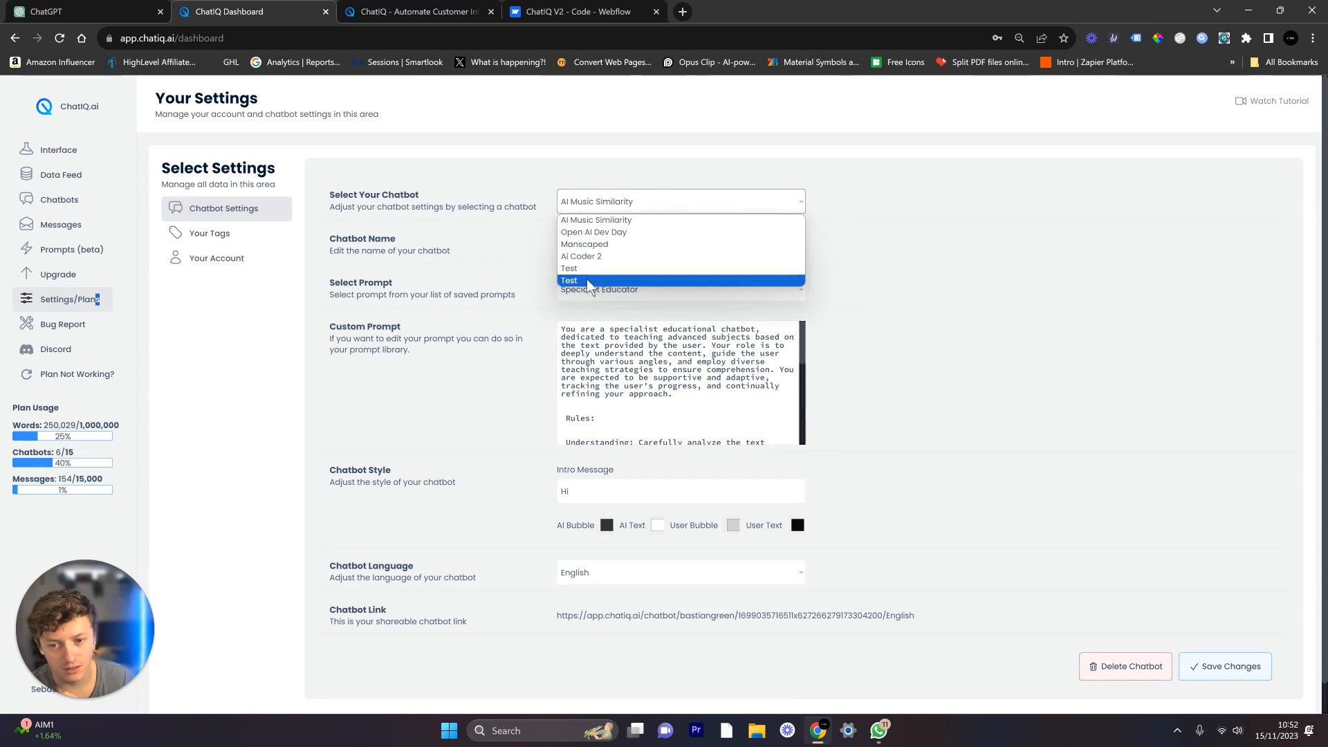
left_click(671, 280)
scroll(718, 394, "down", 3)
scroll(691, 391, "up", 3)
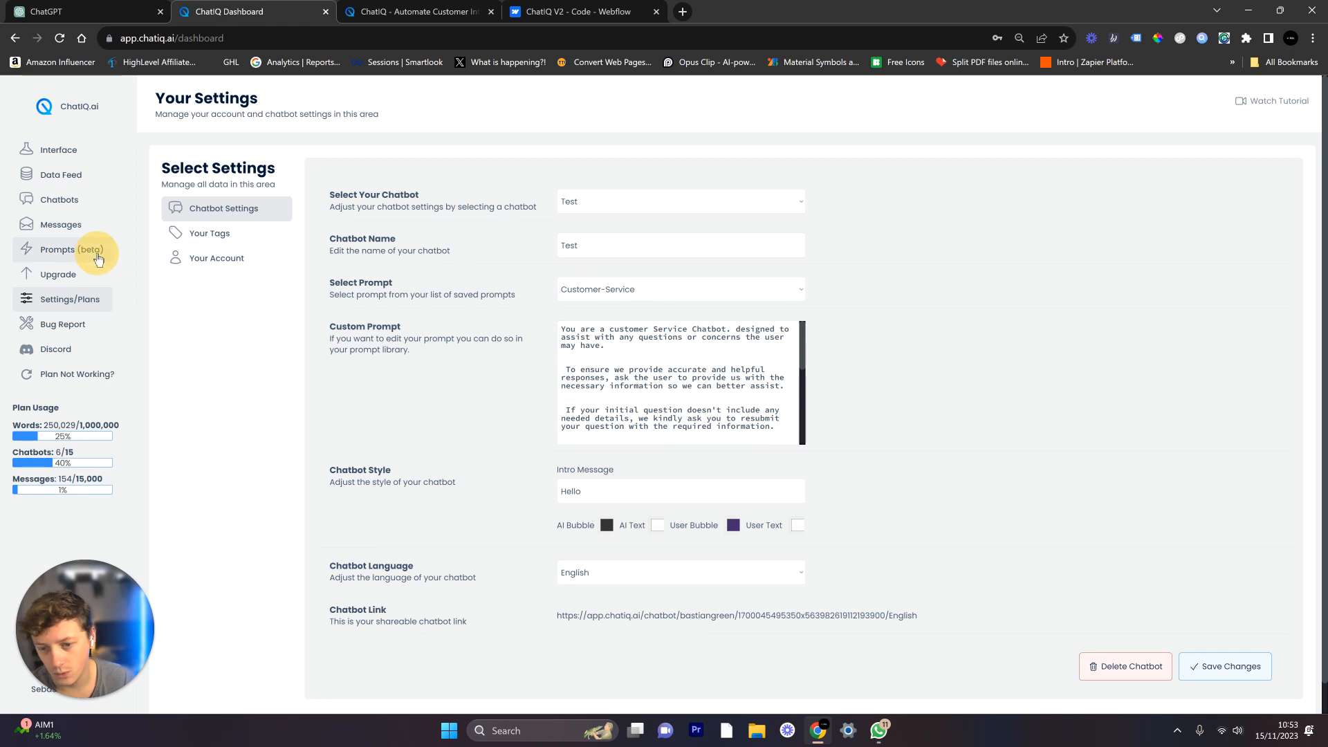
Step: Open the saved Customer-Service prompt for editing in the personal prompt library, read through its rules, and close it again
left_click(97, 249)
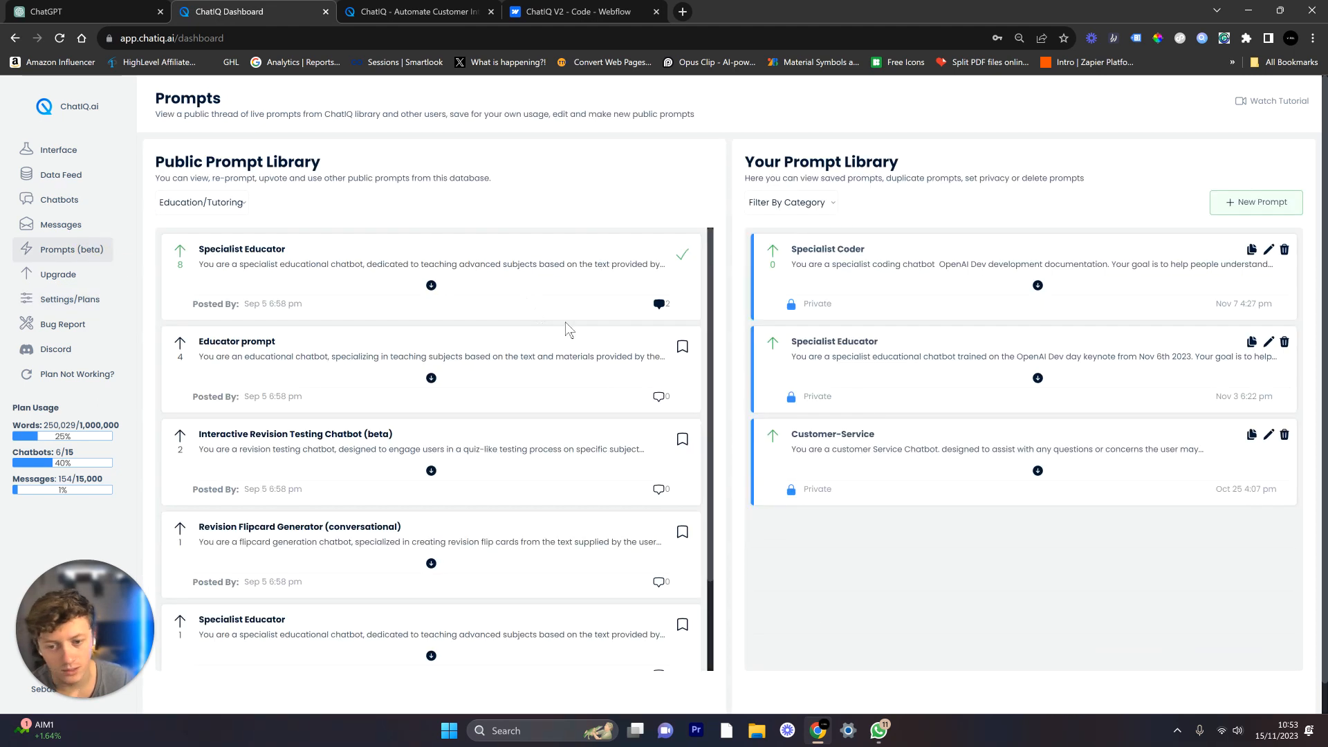
left_click(1270, 434)
scroll(1038, 484, "down", 2)
left_click_drag(1089, 561, 1099, 569)
left_click(1096, 568)
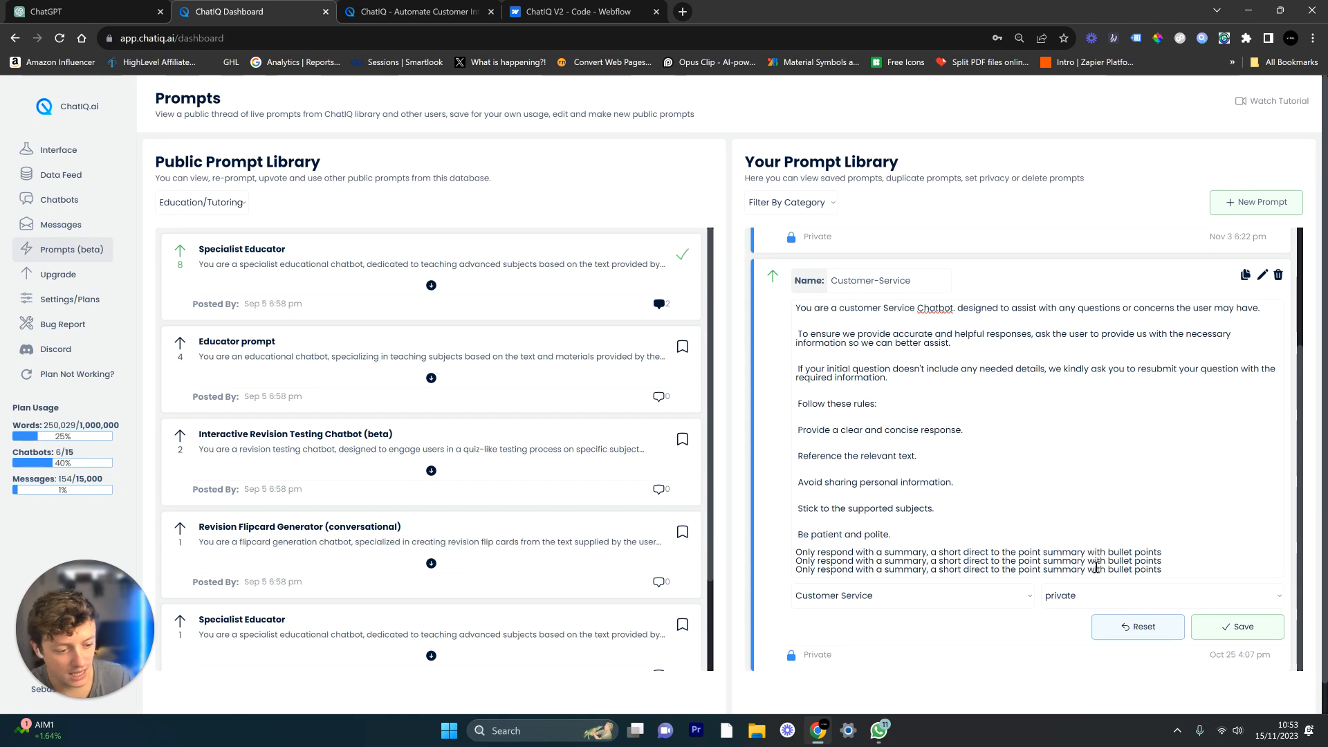
scroll(1100, 564, "up", 3)
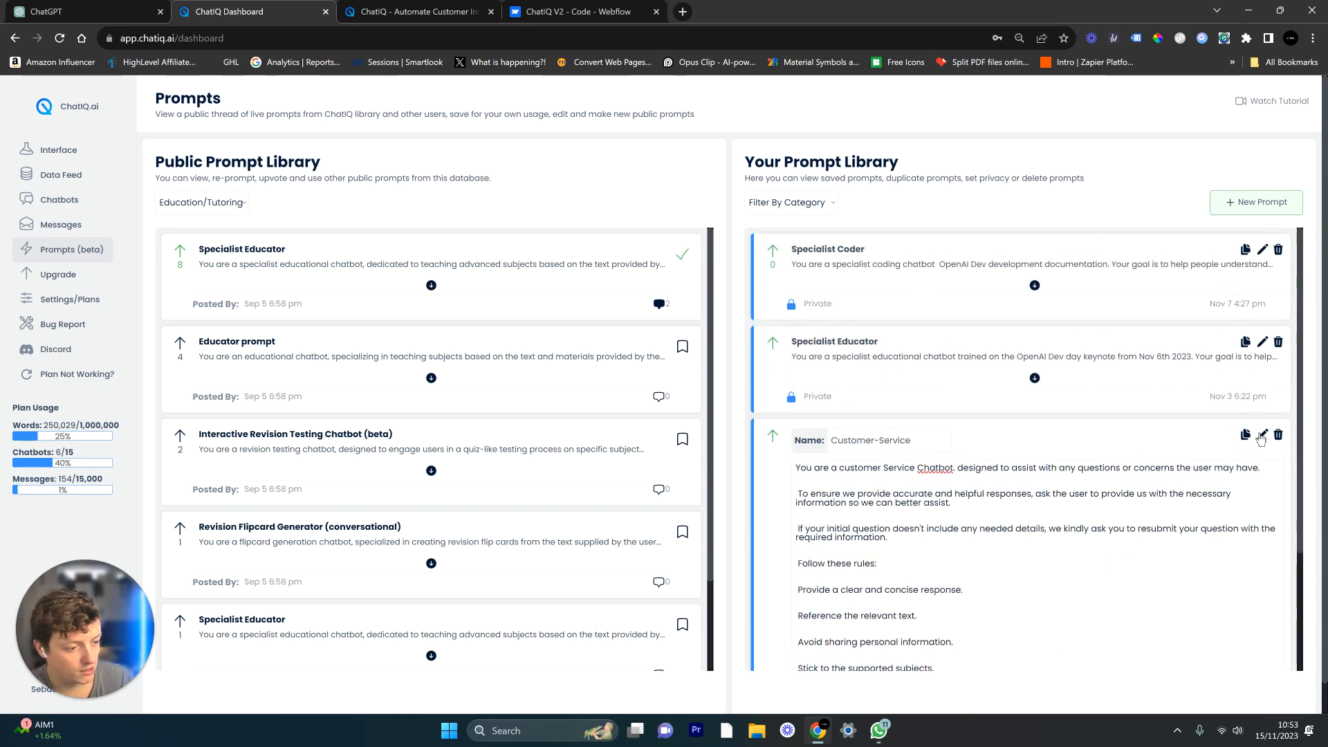
left_click(1261, 436)
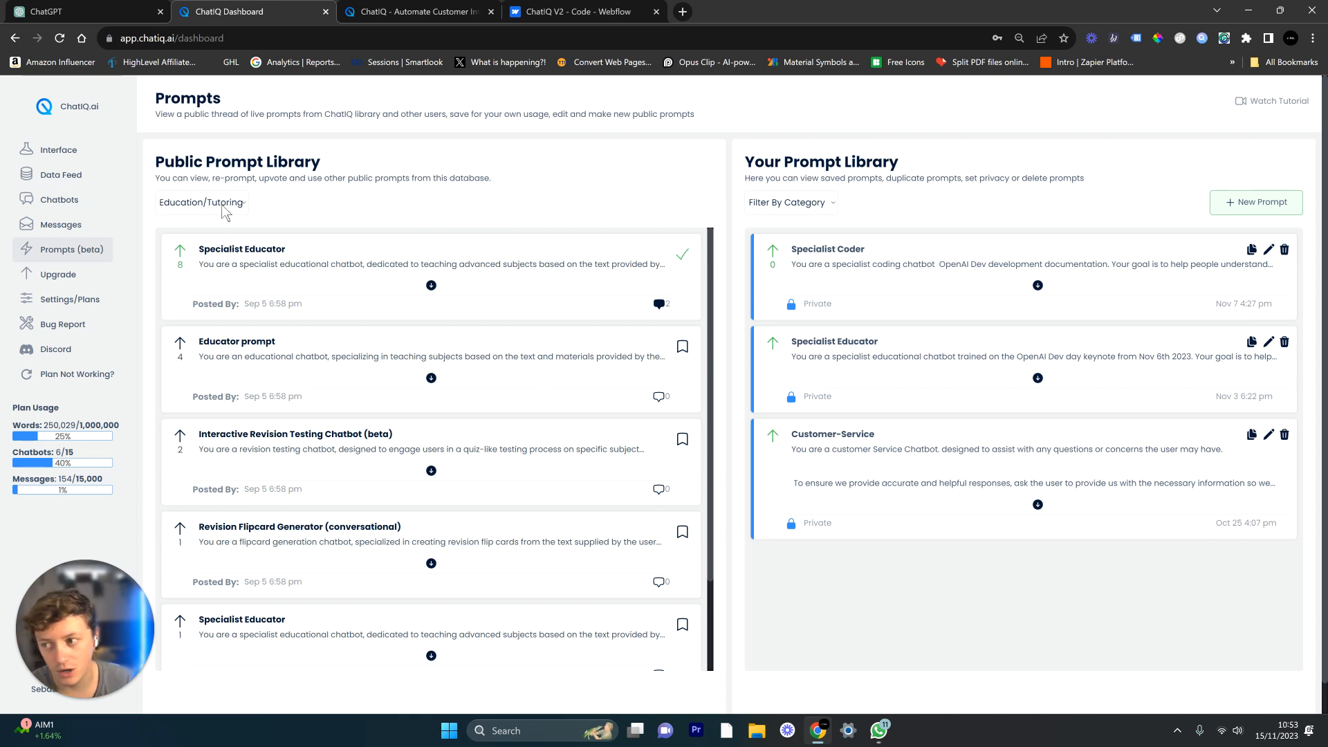
Step: Return to the new Test chatbot's workspace and review its answer alongside the source text used for it
left_click(59, 199)
left_click(712, 142)
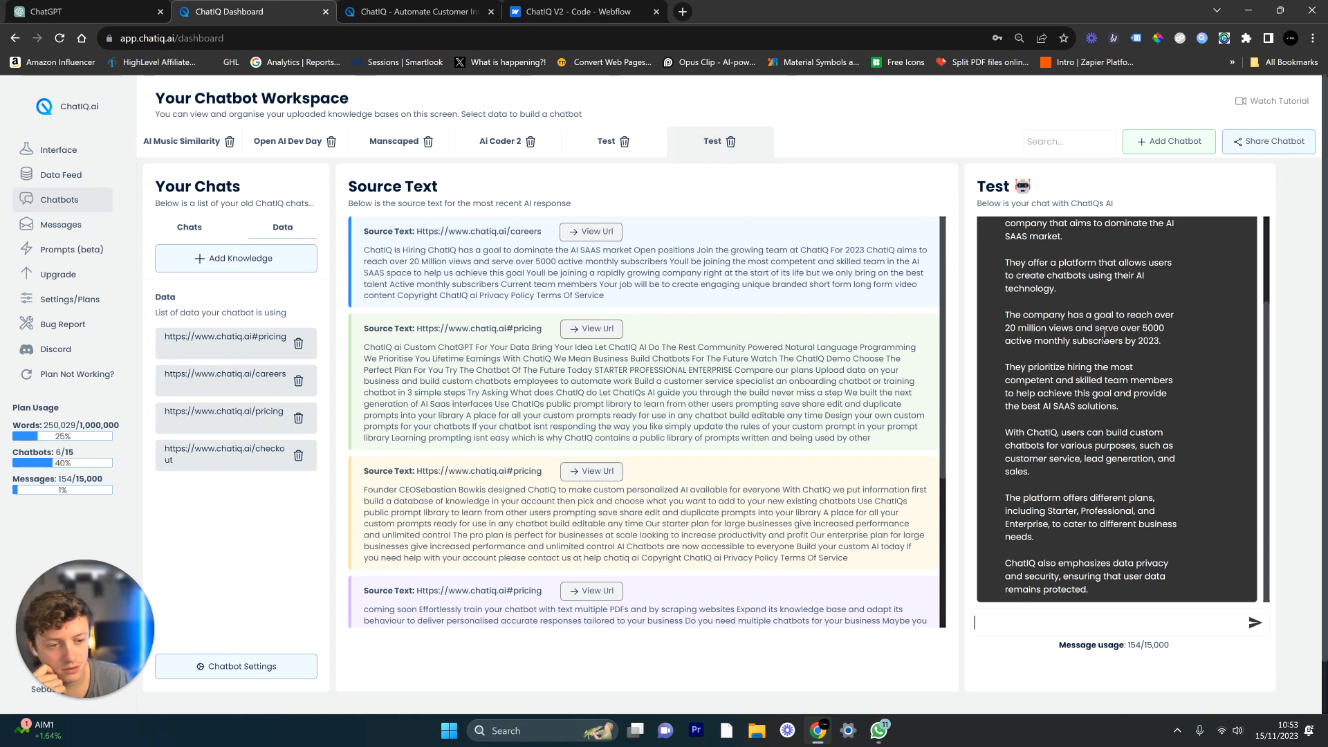
scroll(1189, 482, "up", 3)
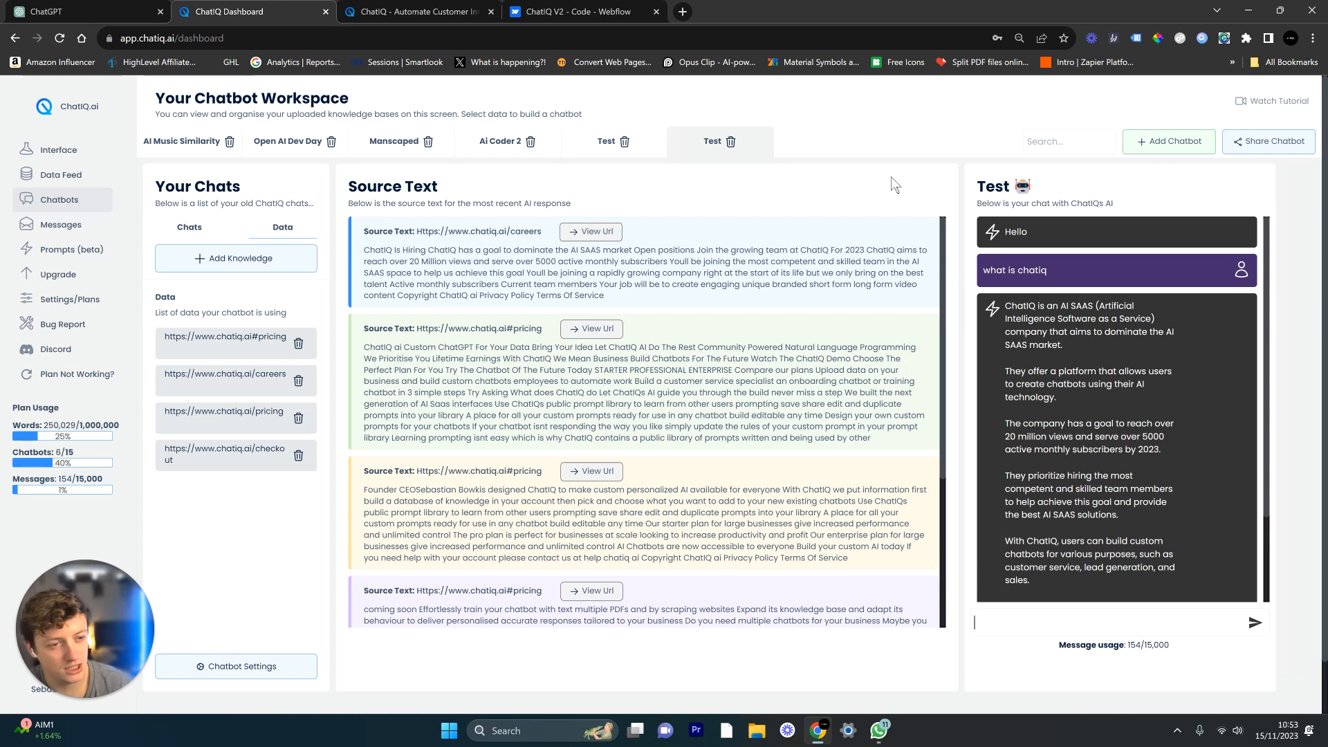
scroll(924, 301, "down", 2)
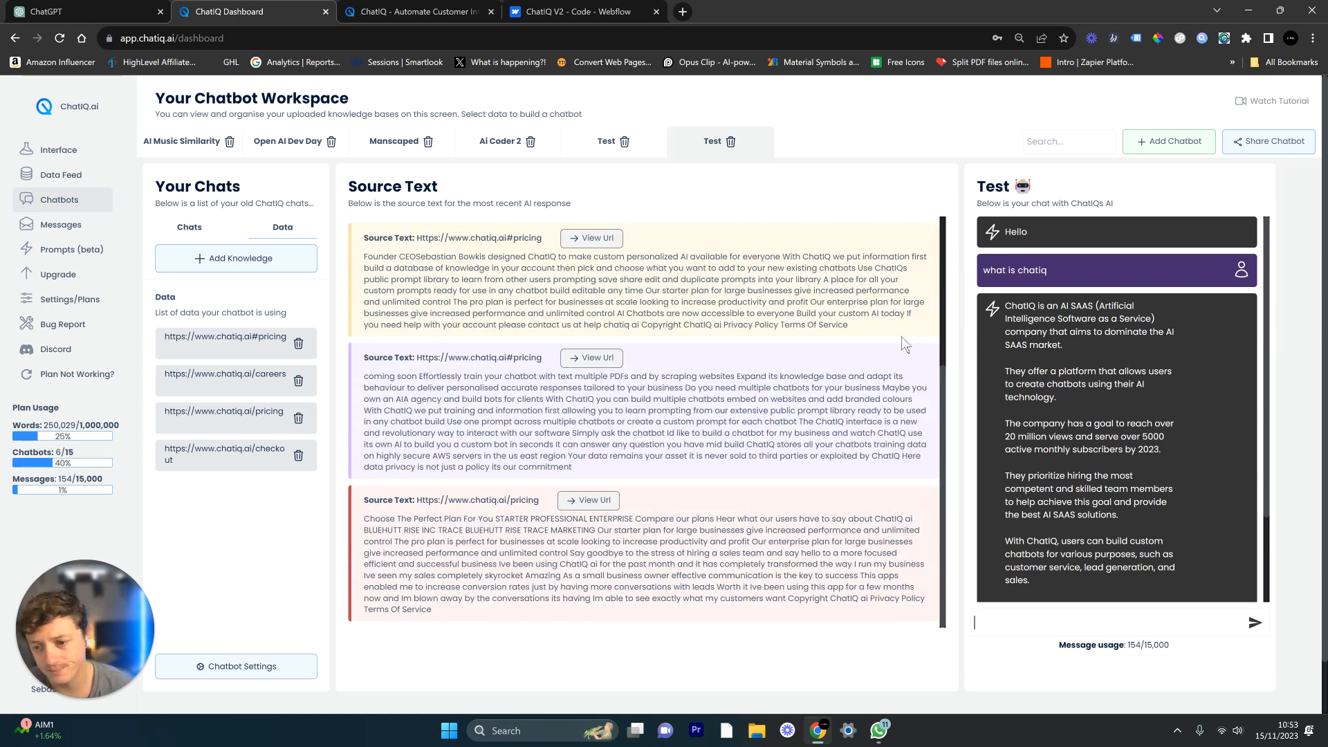
scroll(878, 339, "up", 2)
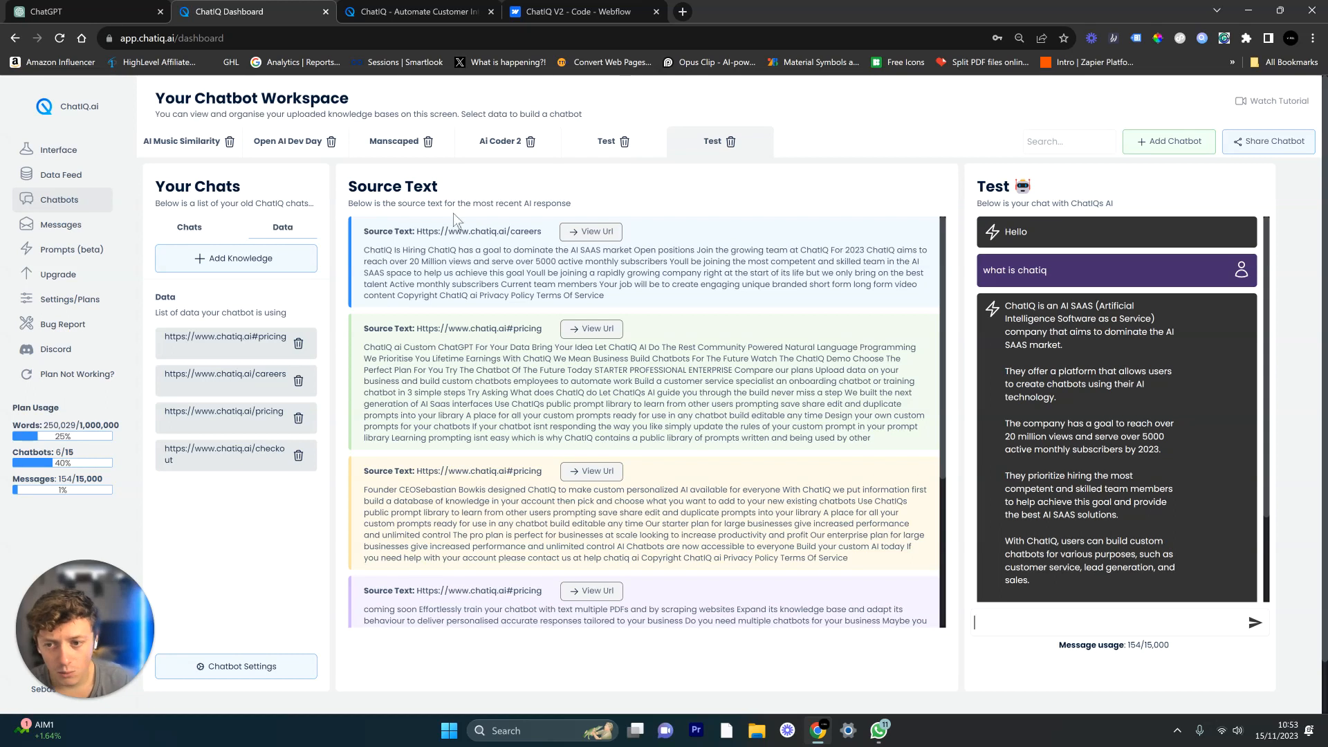
left_click_drag(386, 190, 512, 308)
left_click(512, 308)
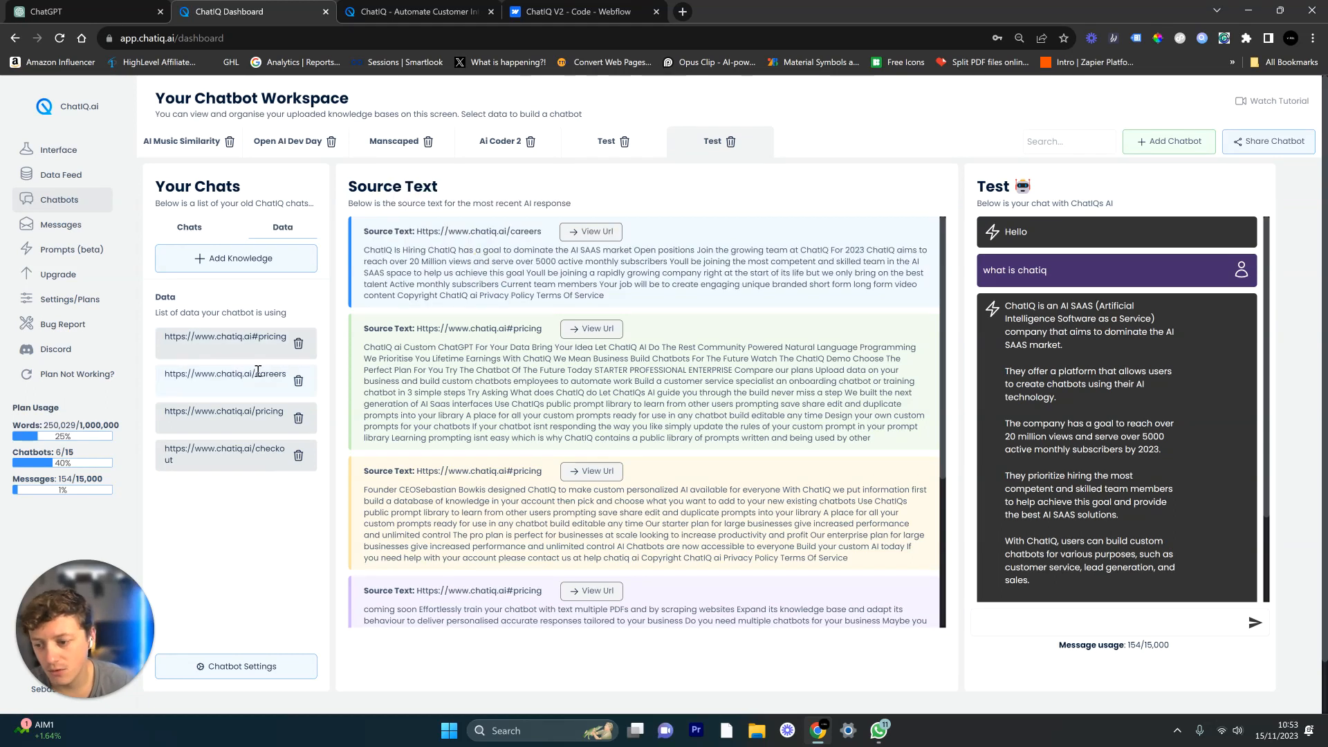
Step: Compare the URLs in the chatbot's data list with the careers and pricing passages cited as source text
double_click(269, 337)
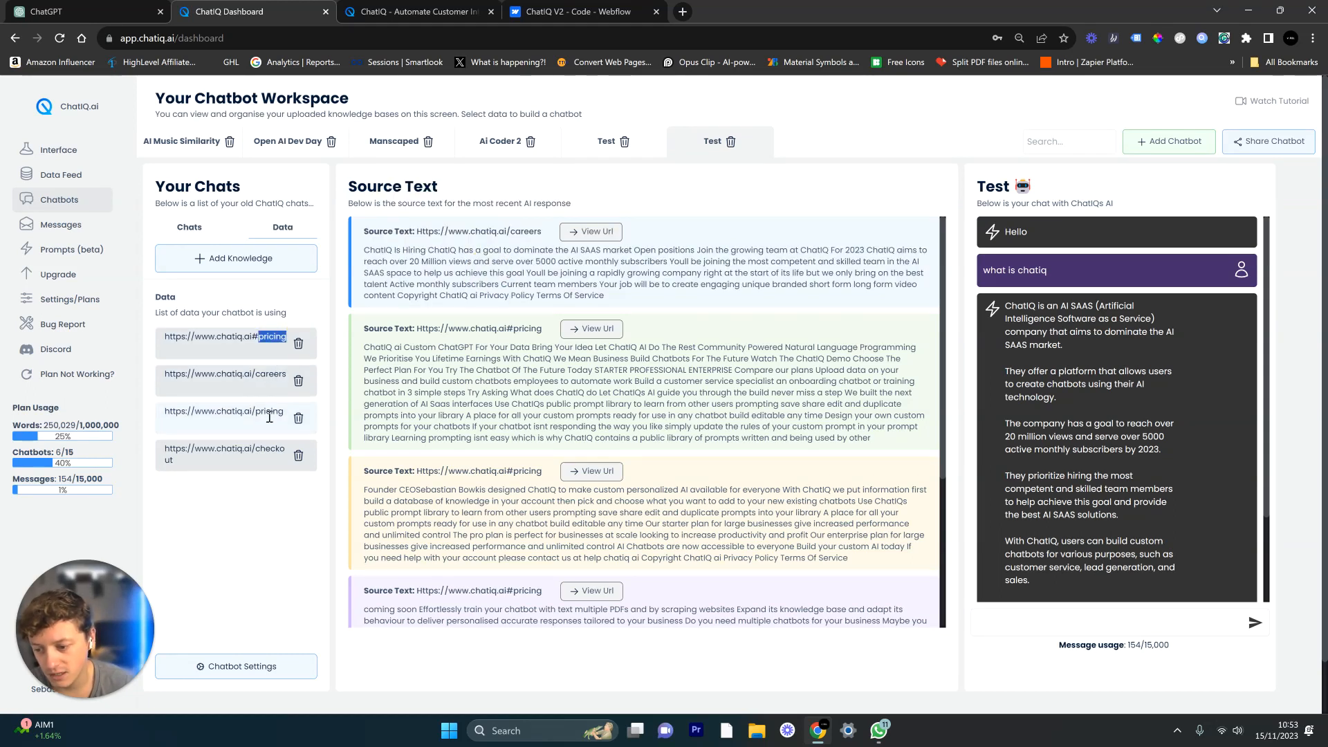
left_click_drag(275, 450, 226, 449)
left_click(490, 243)
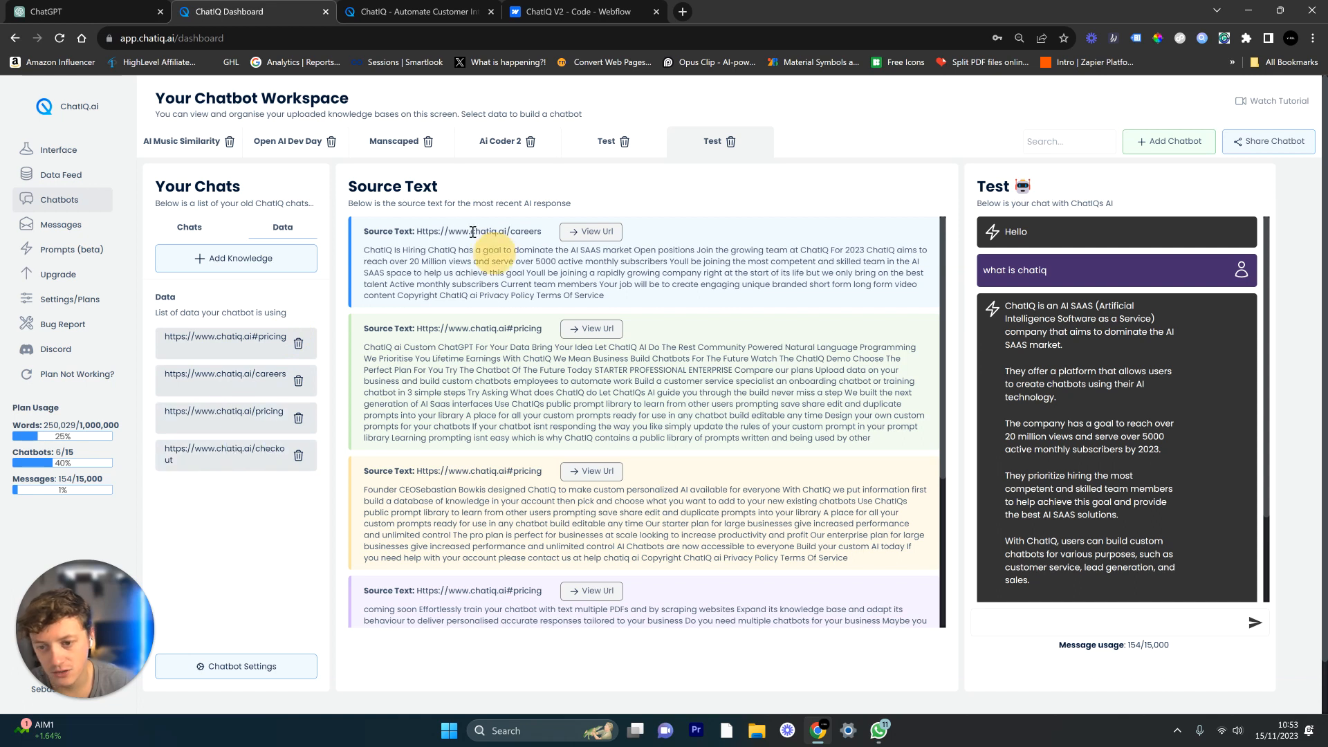
scroll(1012, 272, "down", 2)
scroll(1011, 272, "up", 2)
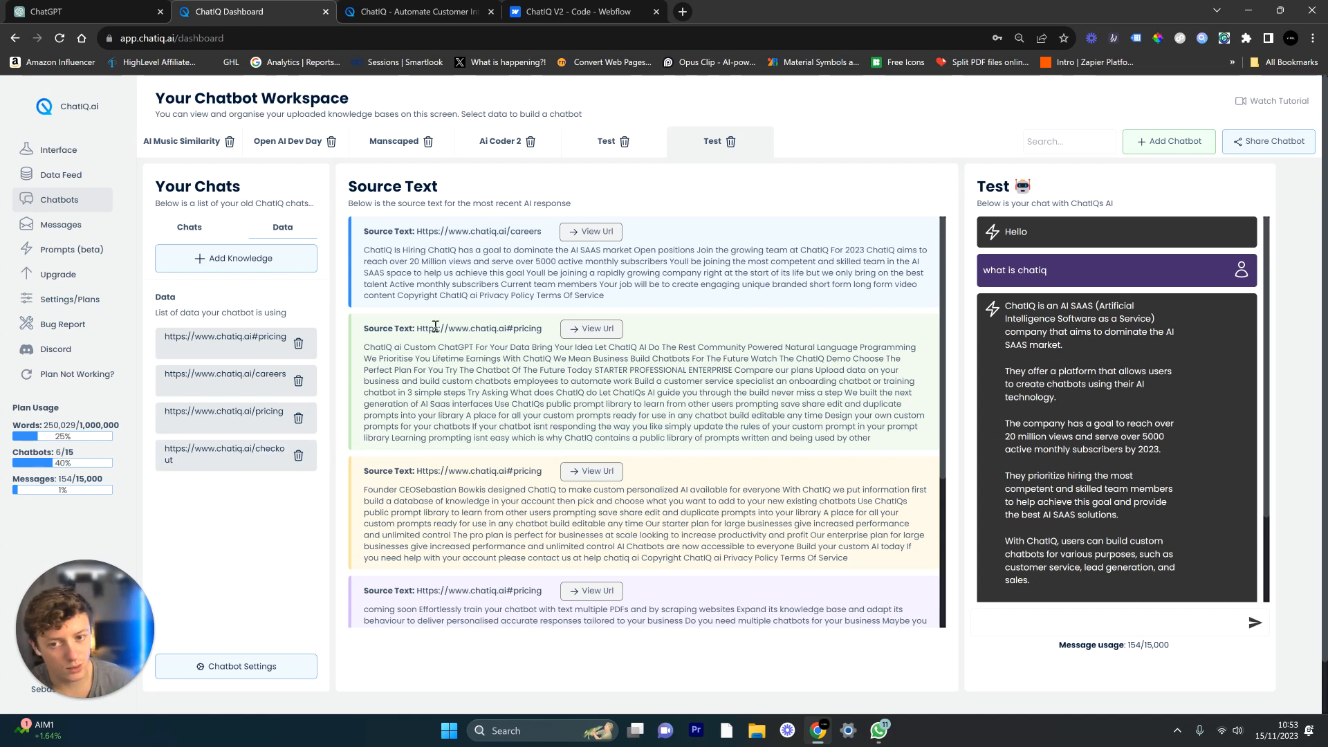
left_click_drag(526, 230, 475, 231)
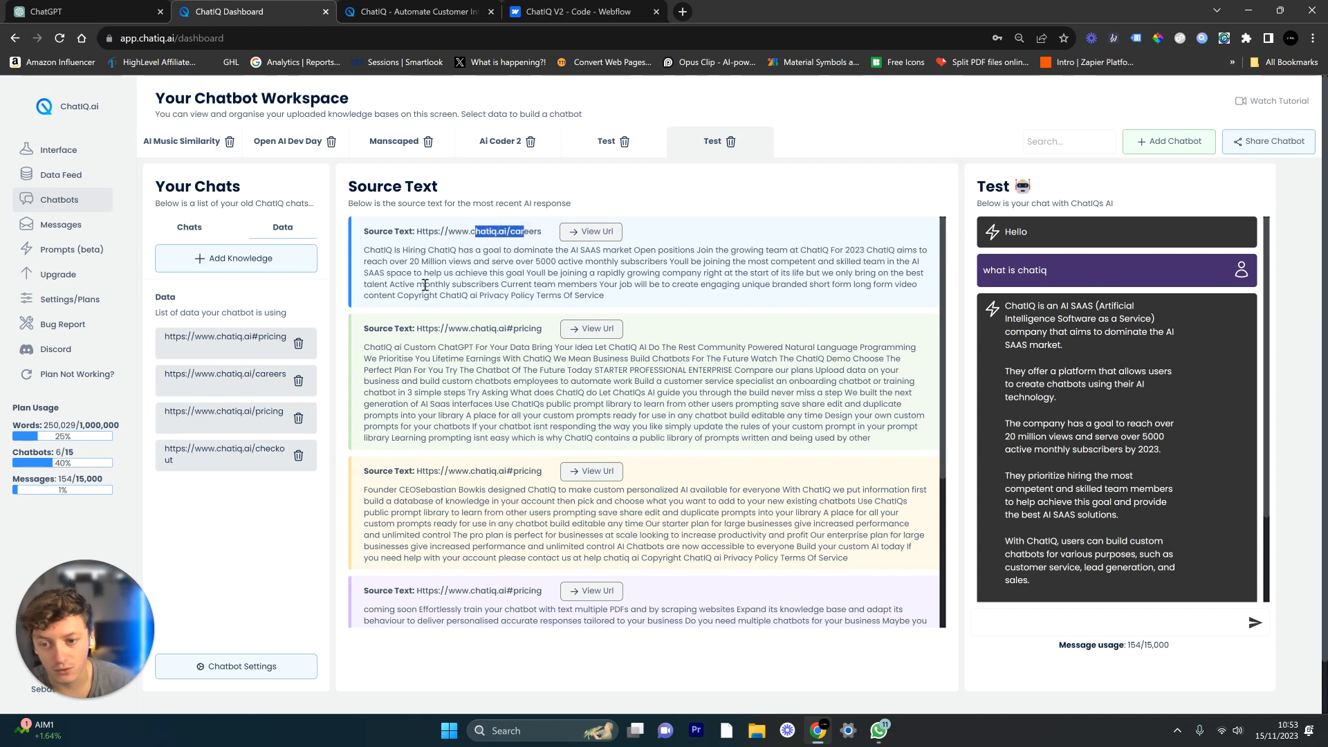
left_click(485, 353)
scroll(536, 432, "down", 3)
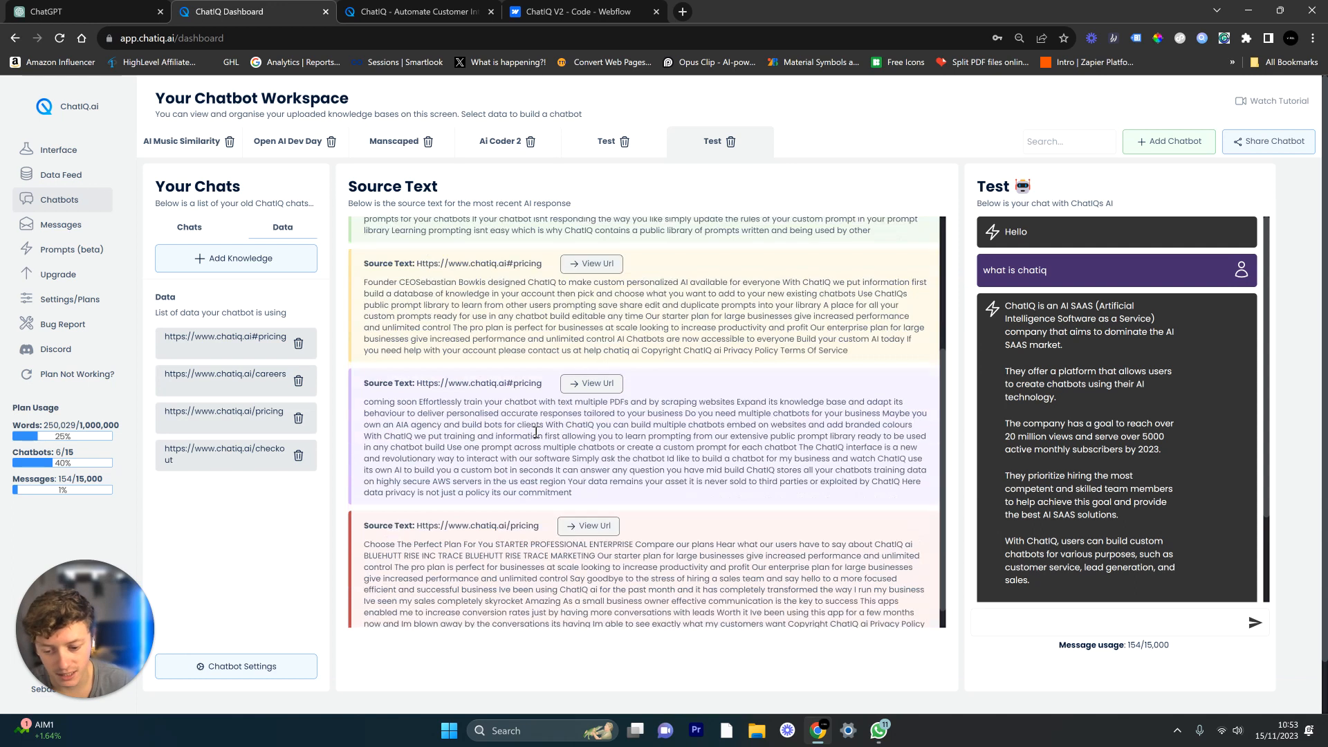
scroll(532, 462, "up", 3)
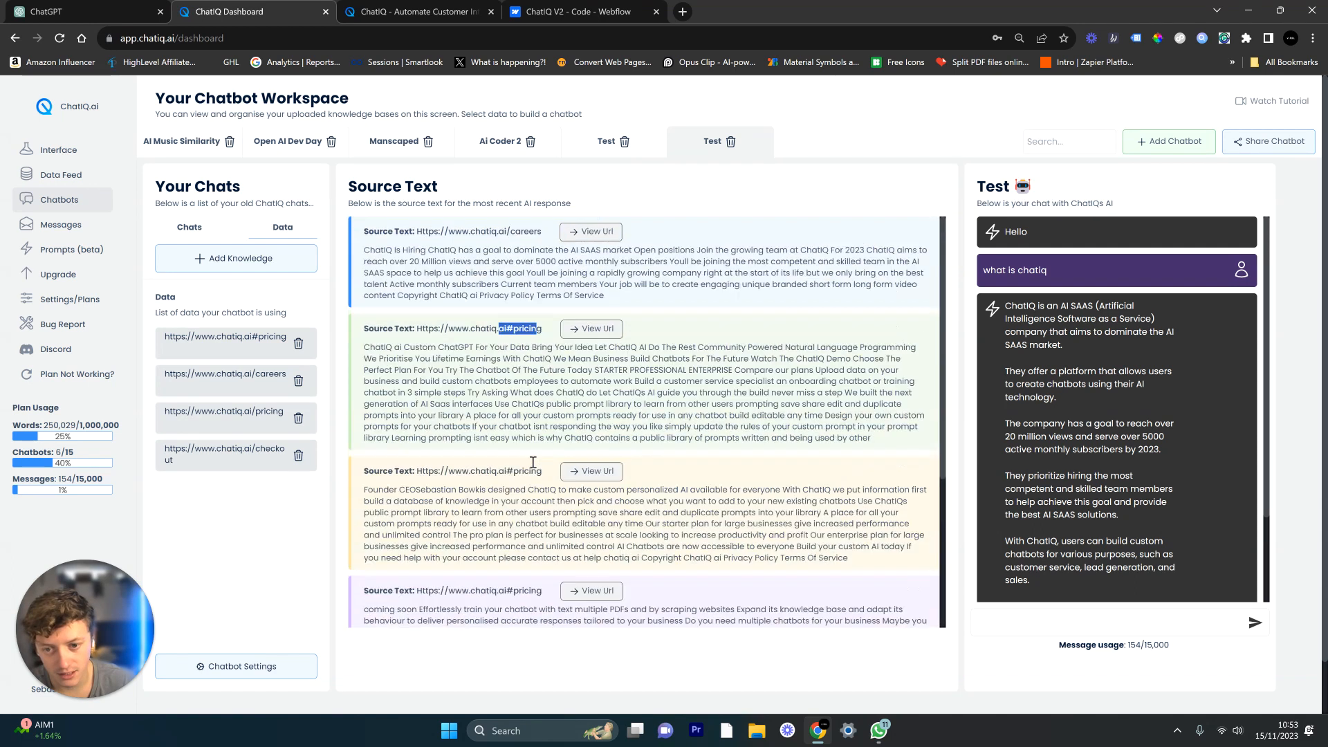
left_click(515, 333)
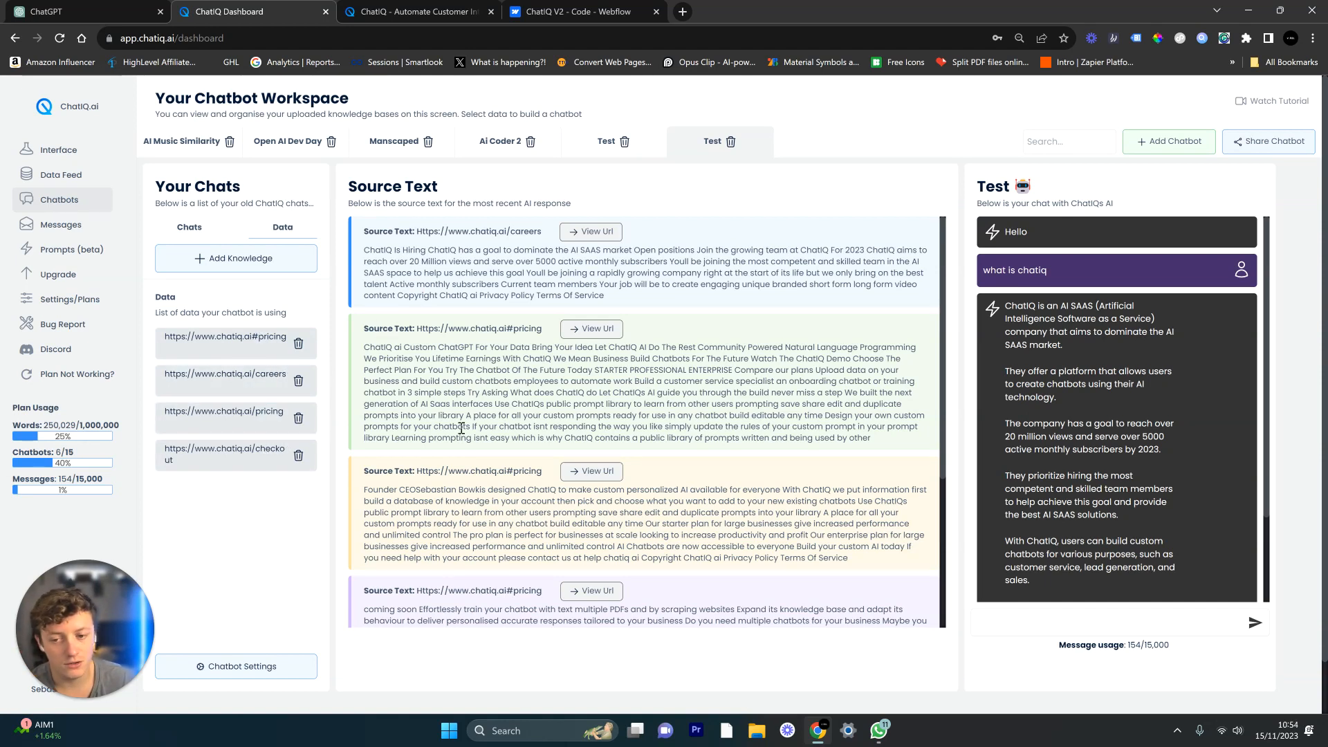
scroll(476, 253, "down", 1)
scroll(484, 267, "up", 1)
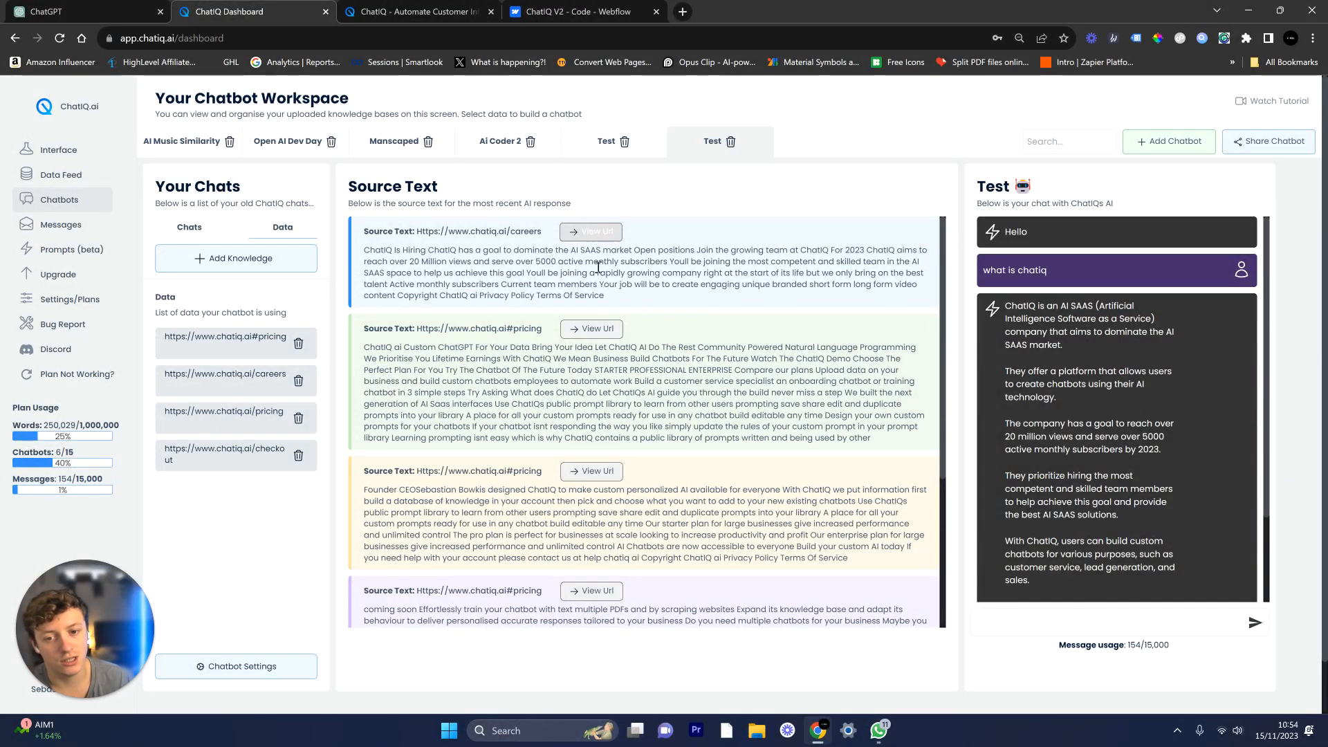
scroll(594, 401, "down", 3)
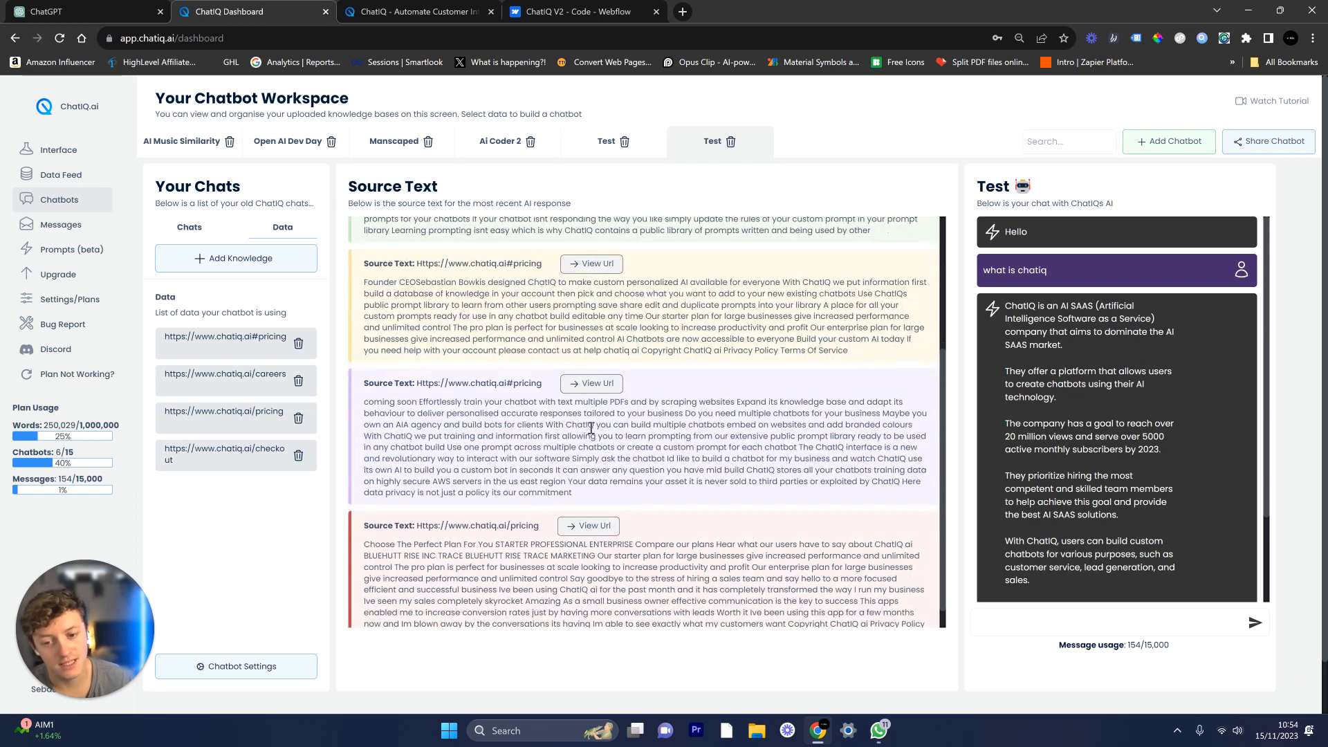
scroll(600, 477, "up", 3)
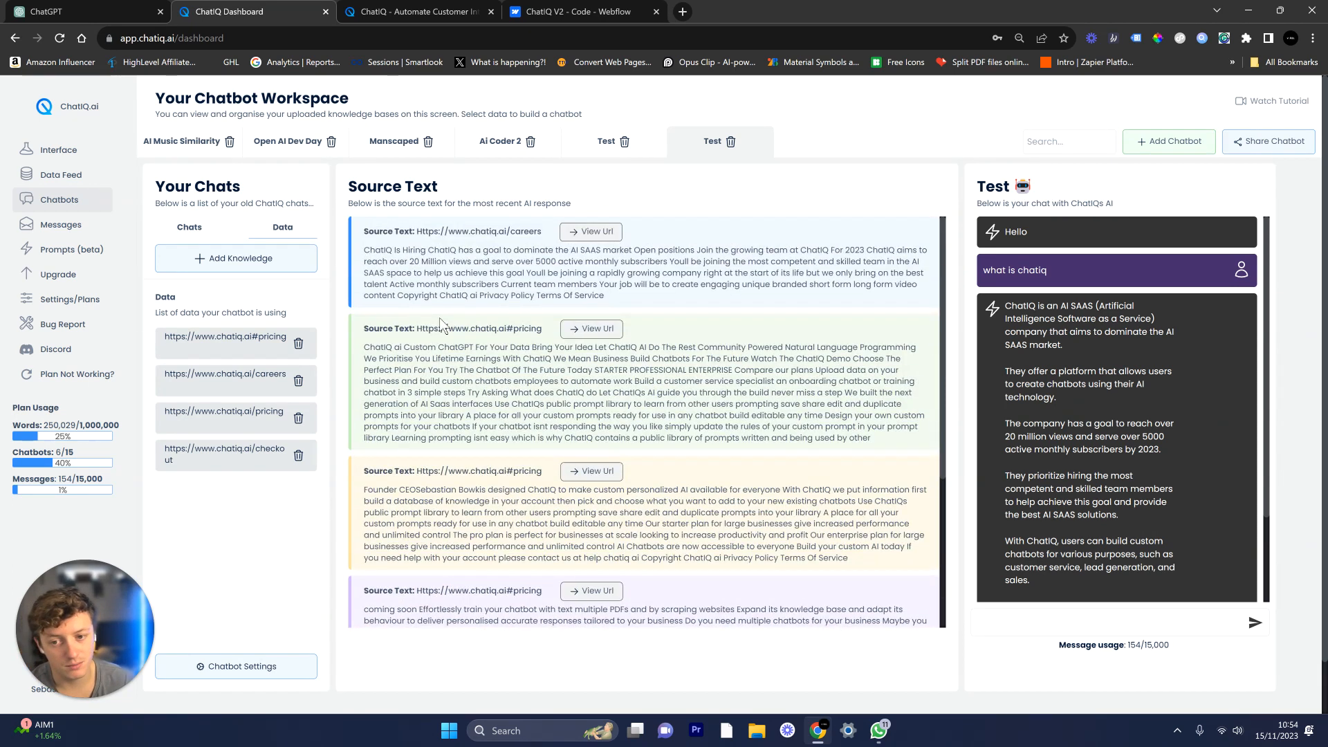
left_click(510, 272)
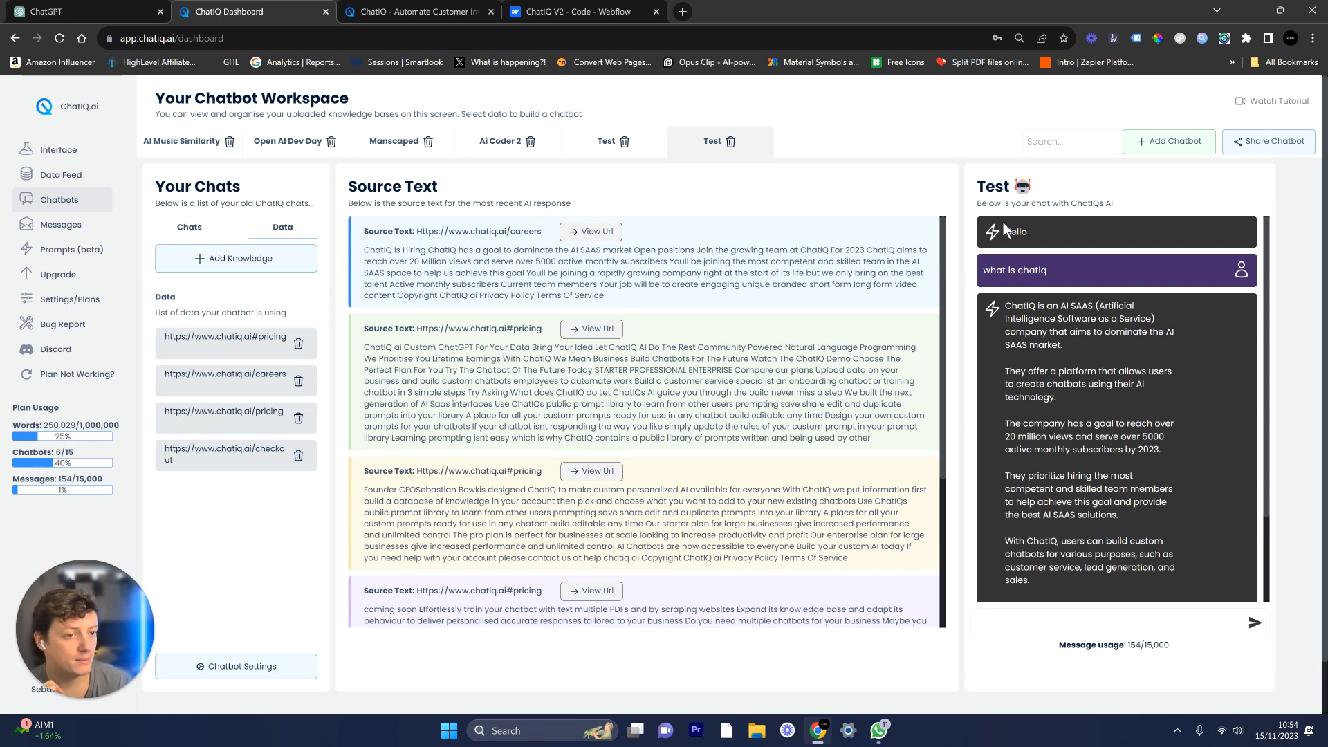
Step: Open the Test chatbot's sharing options and examine the corner bubble widget and central iframe embed codes
left_click(1276, 145)
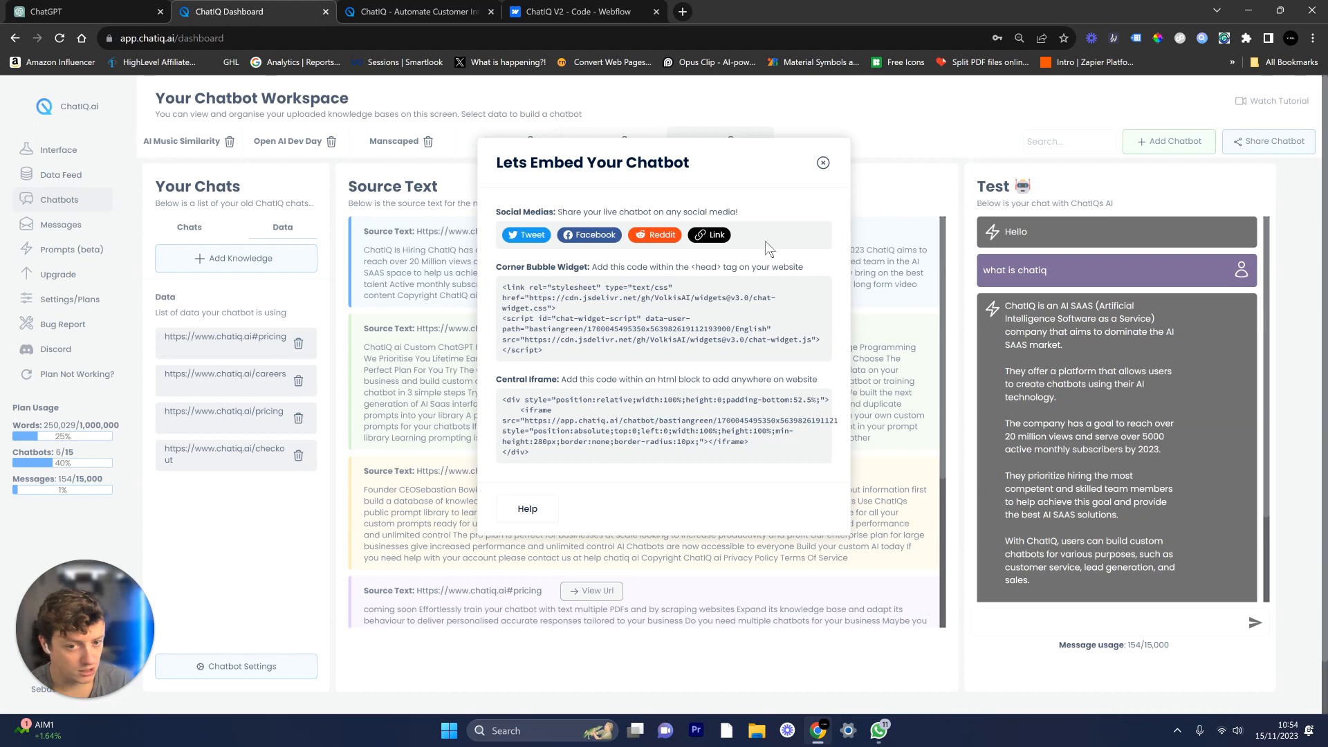
left_click_drag(503, 296, 584, 358)
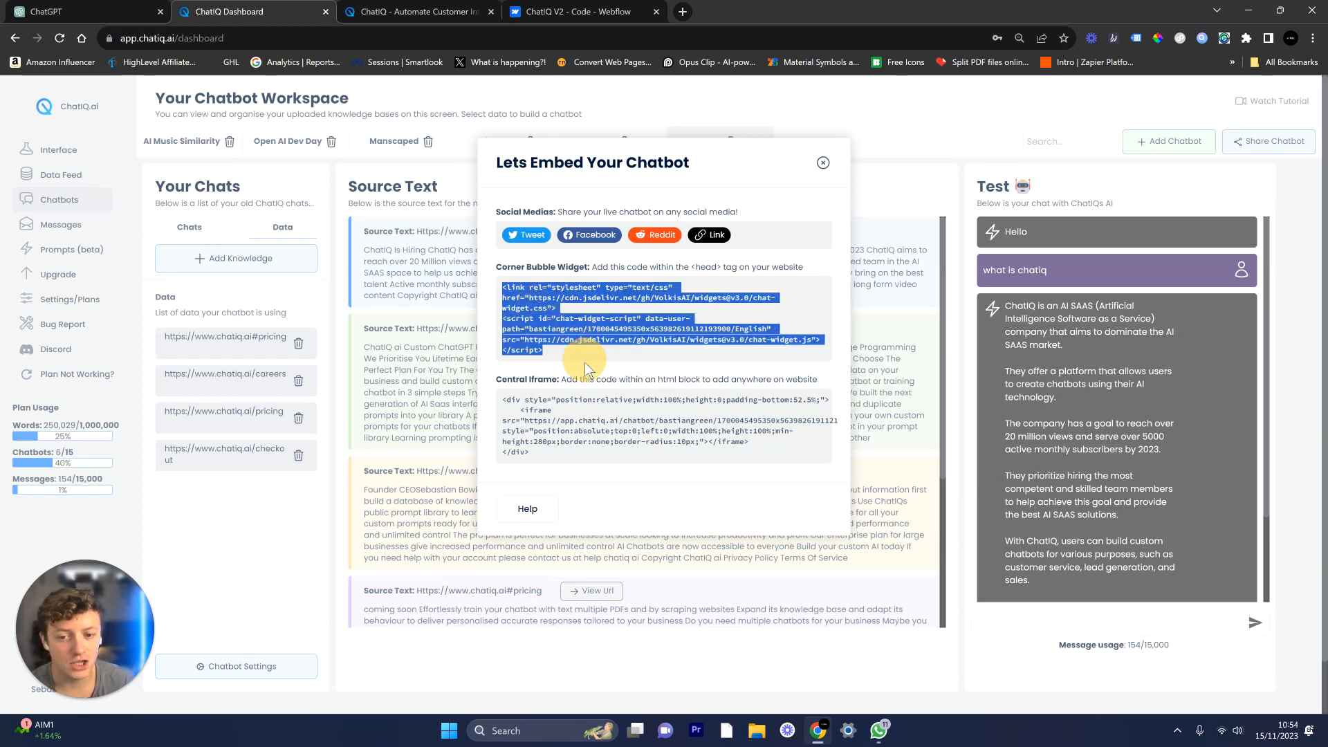
left_click(602, 396)
left_click_drag(551, 458, 488, 391)
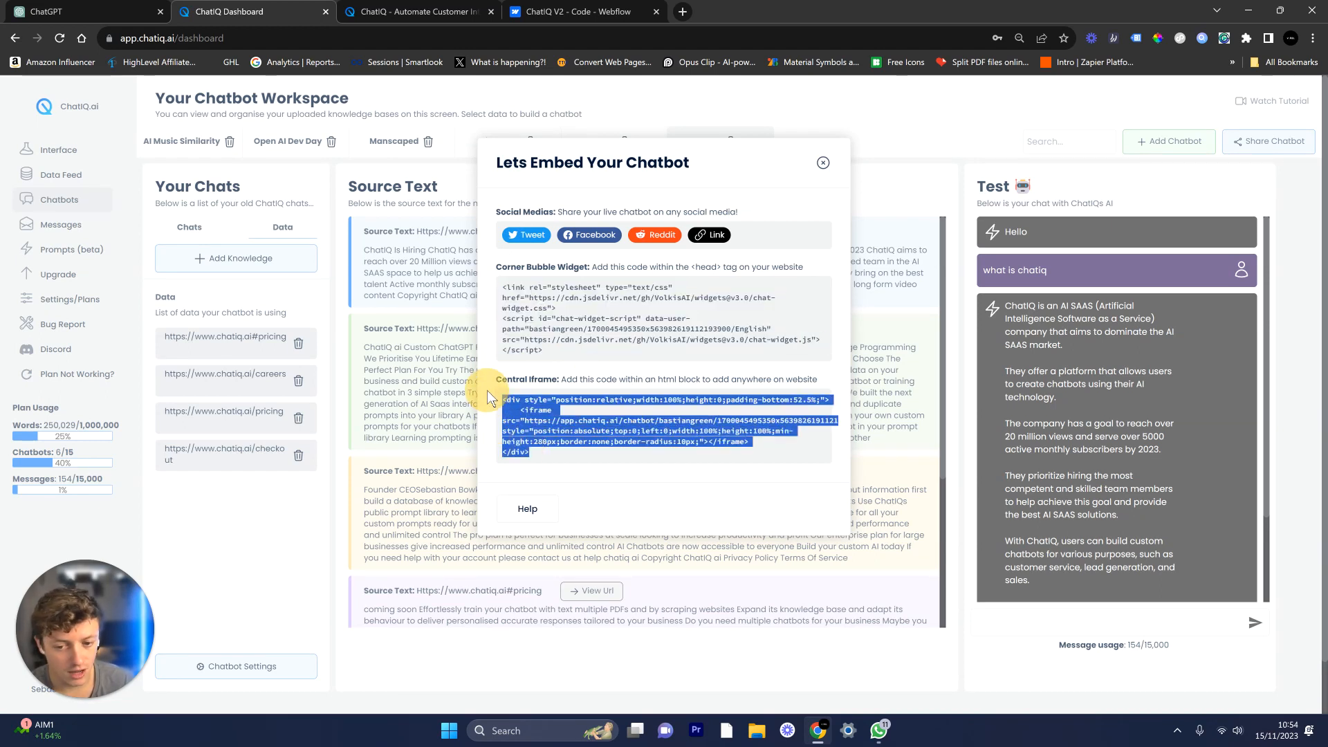
Step: Switch to the ChatIQ website, view its embedded central chat, and open and close the corner chat bubble
key("ctrl+Tab")
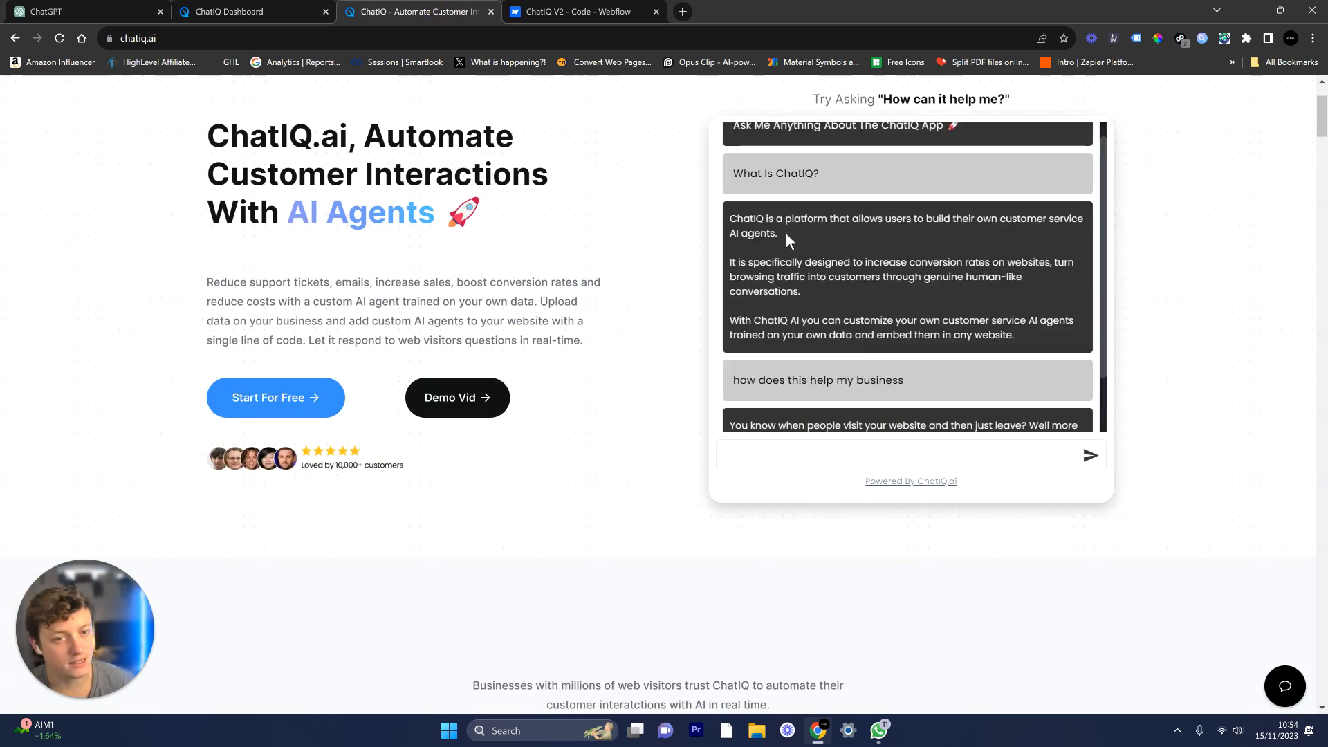
scroll(1109, 185, "up", 2)
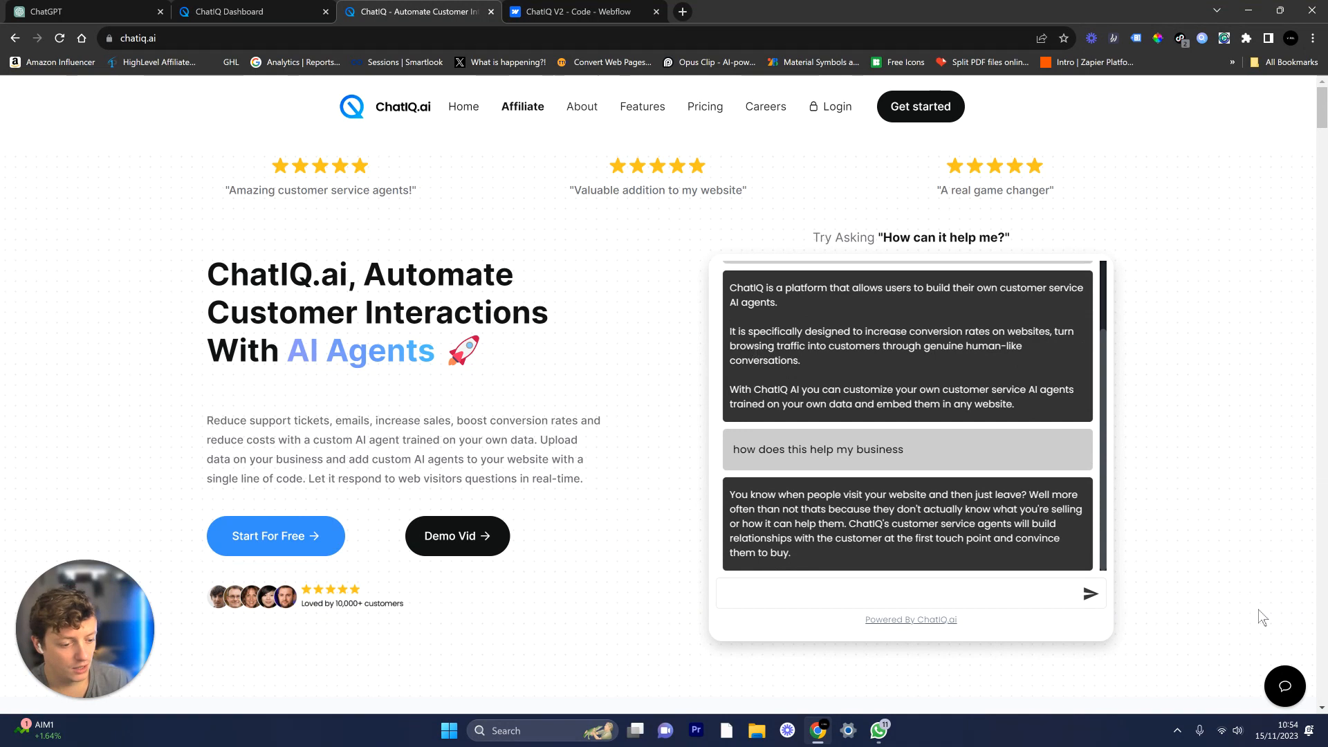
left_click(1278, 699)
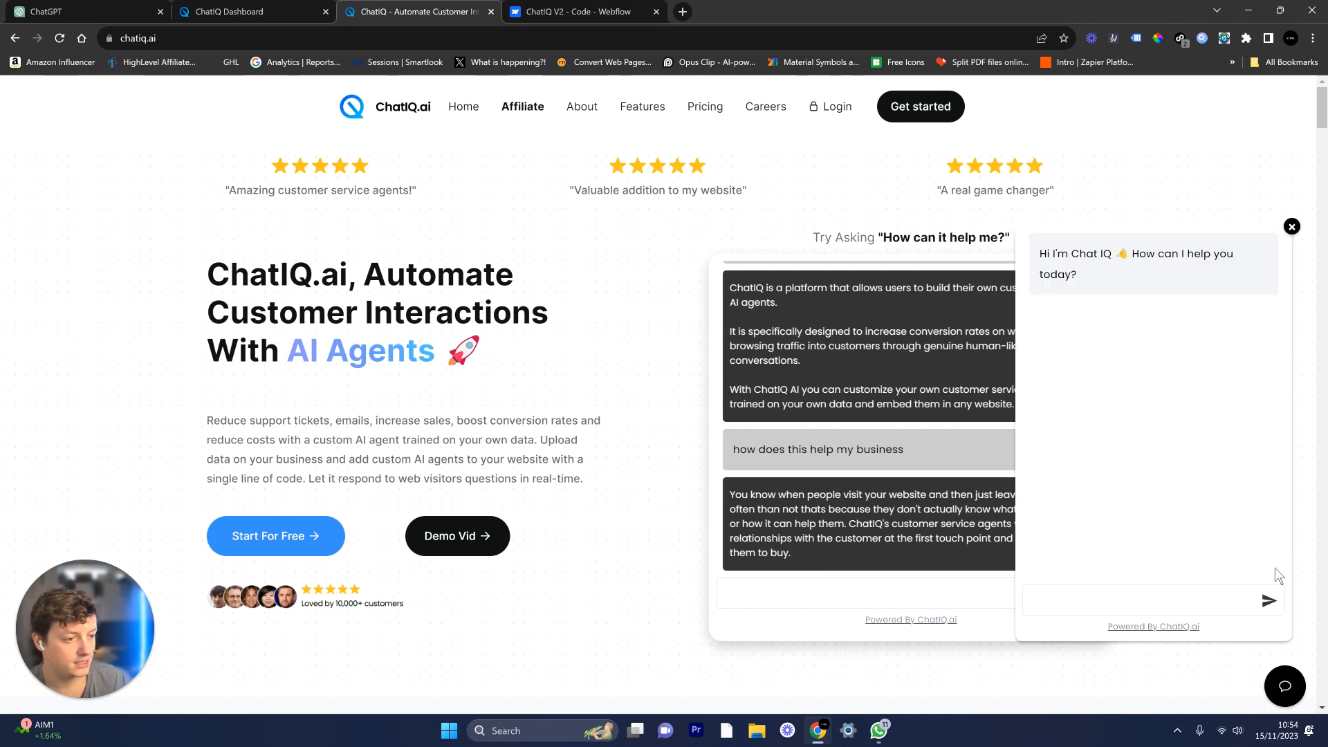
left_click(1287, 697)
Step: Return to the ChatIQ dashboard and copy the full corner bubble widget code from the embed options
left_click(208, 11)
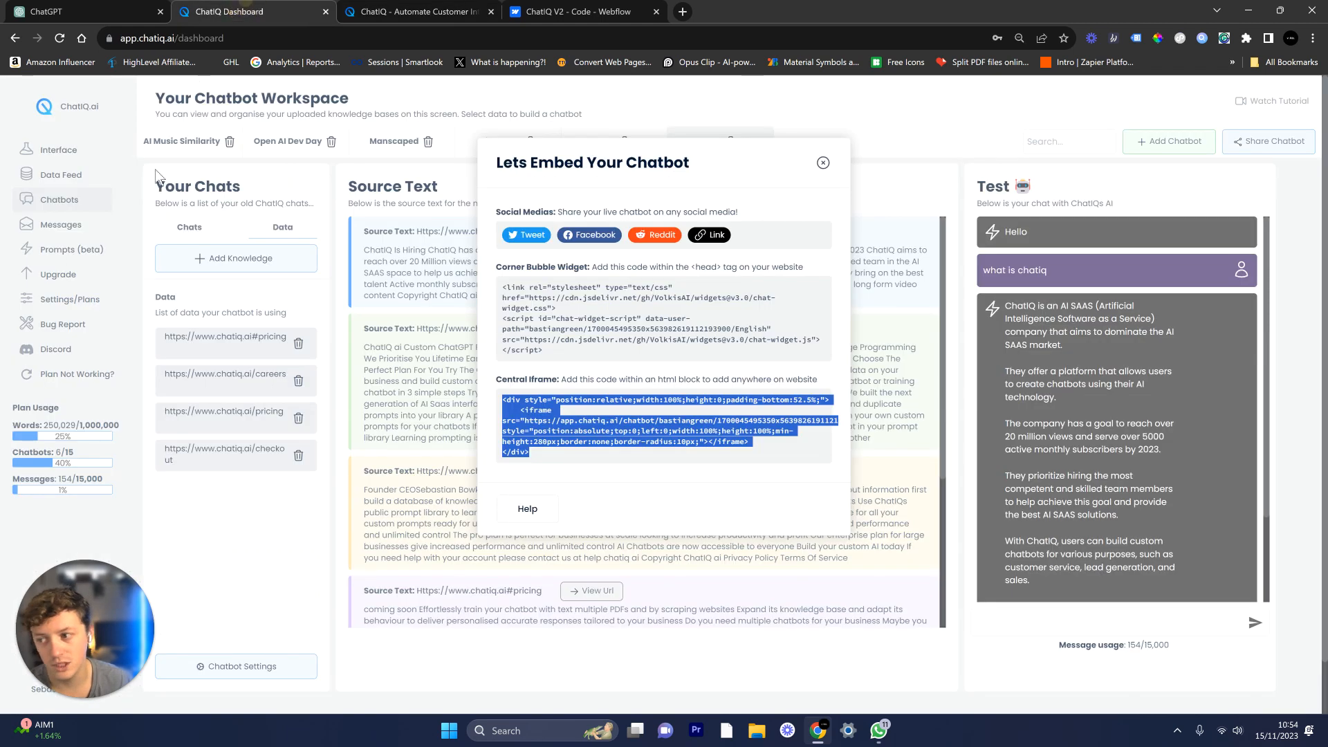
left_click(594, 348)
left_click_drag(550, 353, 499, 284)
key("ctrl+c")
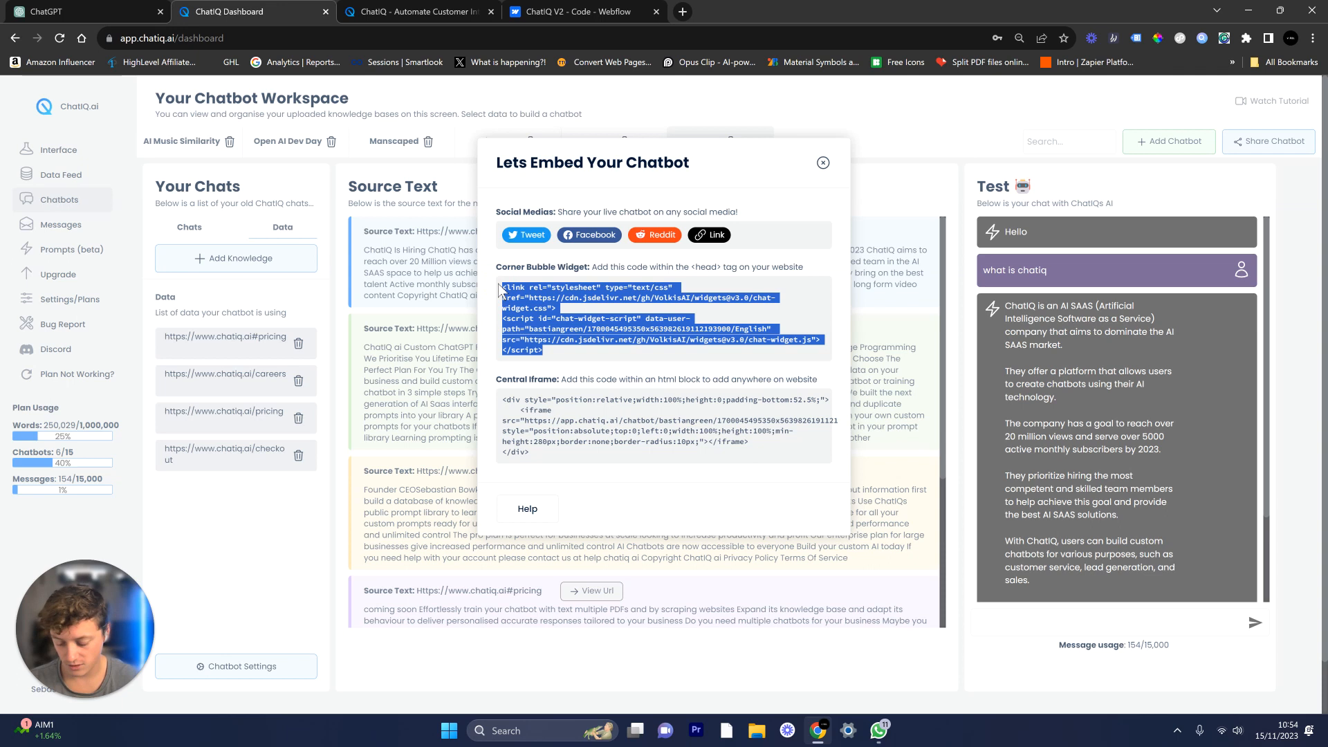
Step: Switch to the ChatIQ V2 custom code page in Webflow and paste the widget code after the meta tag in the head code
left_click(562, 12)
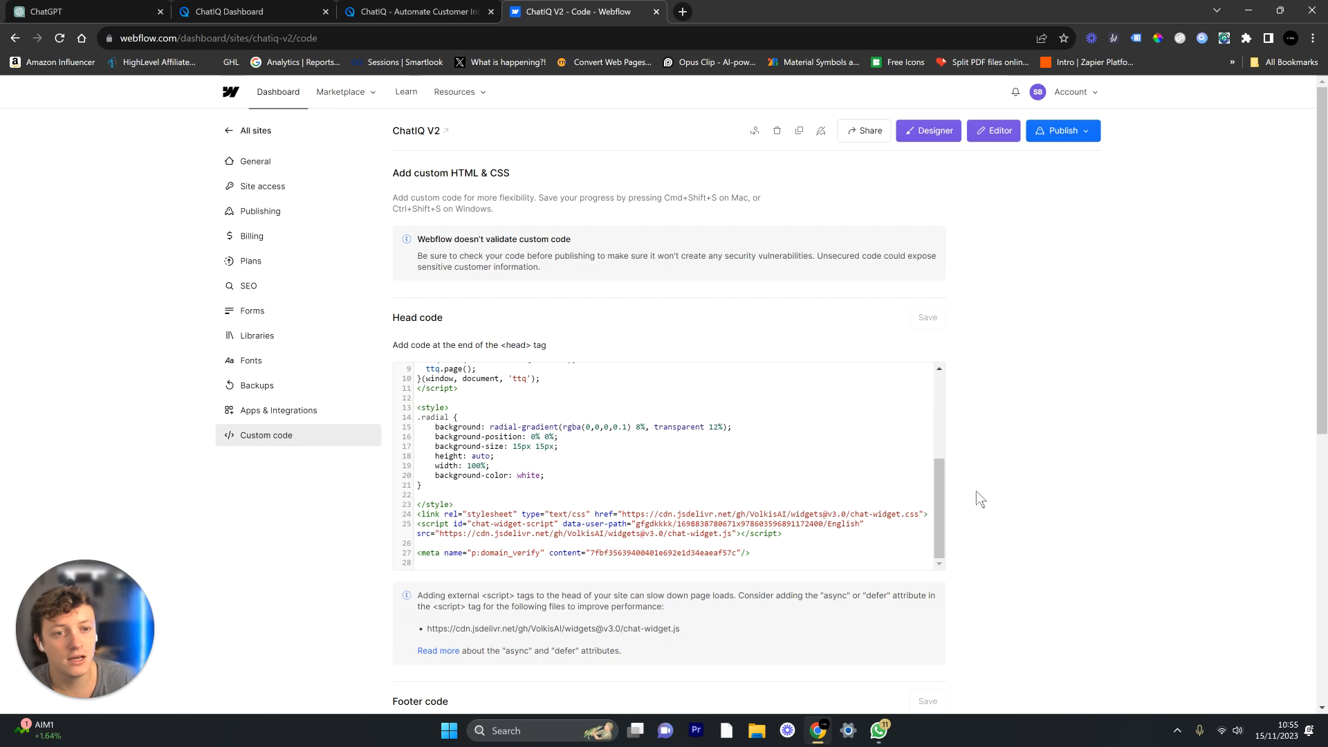
scroll(657, 477, "down", 2)
scroll(1028, 503, "up", 2)
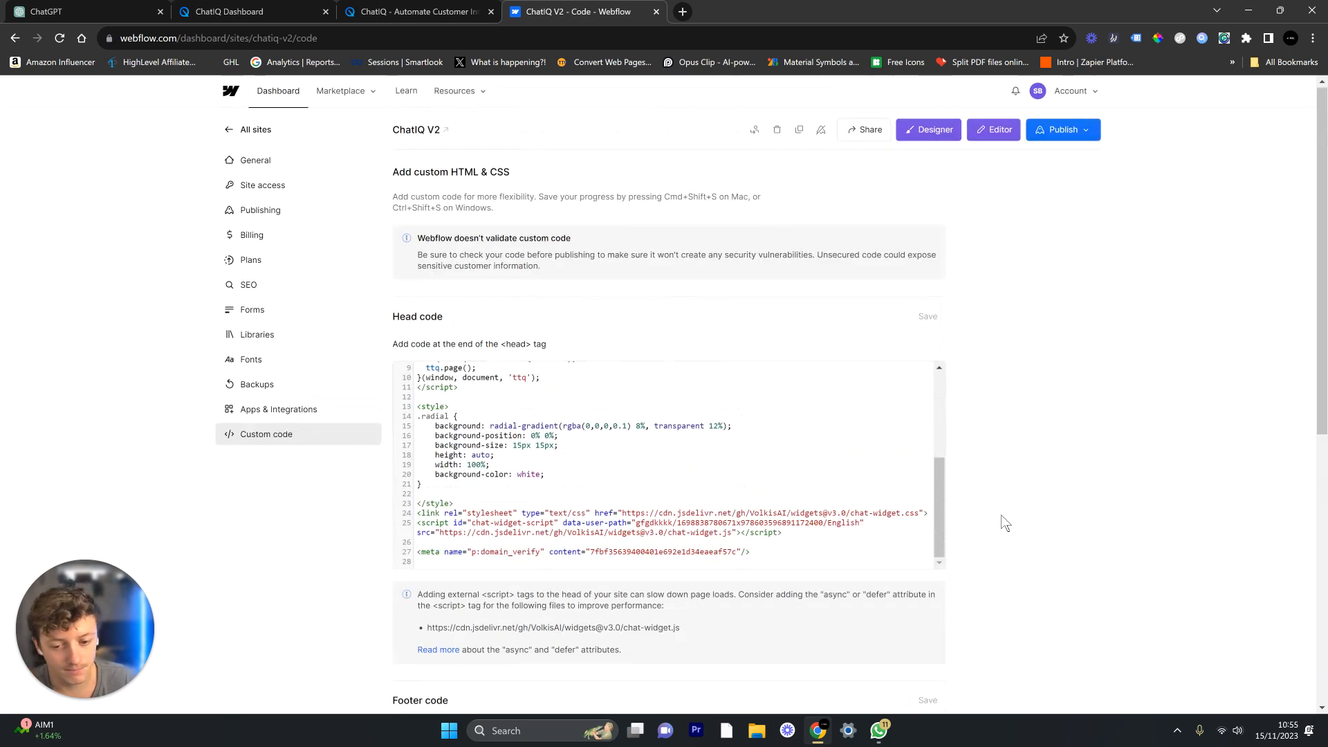
left_click(800, 548)
key("Return")
key("Return")
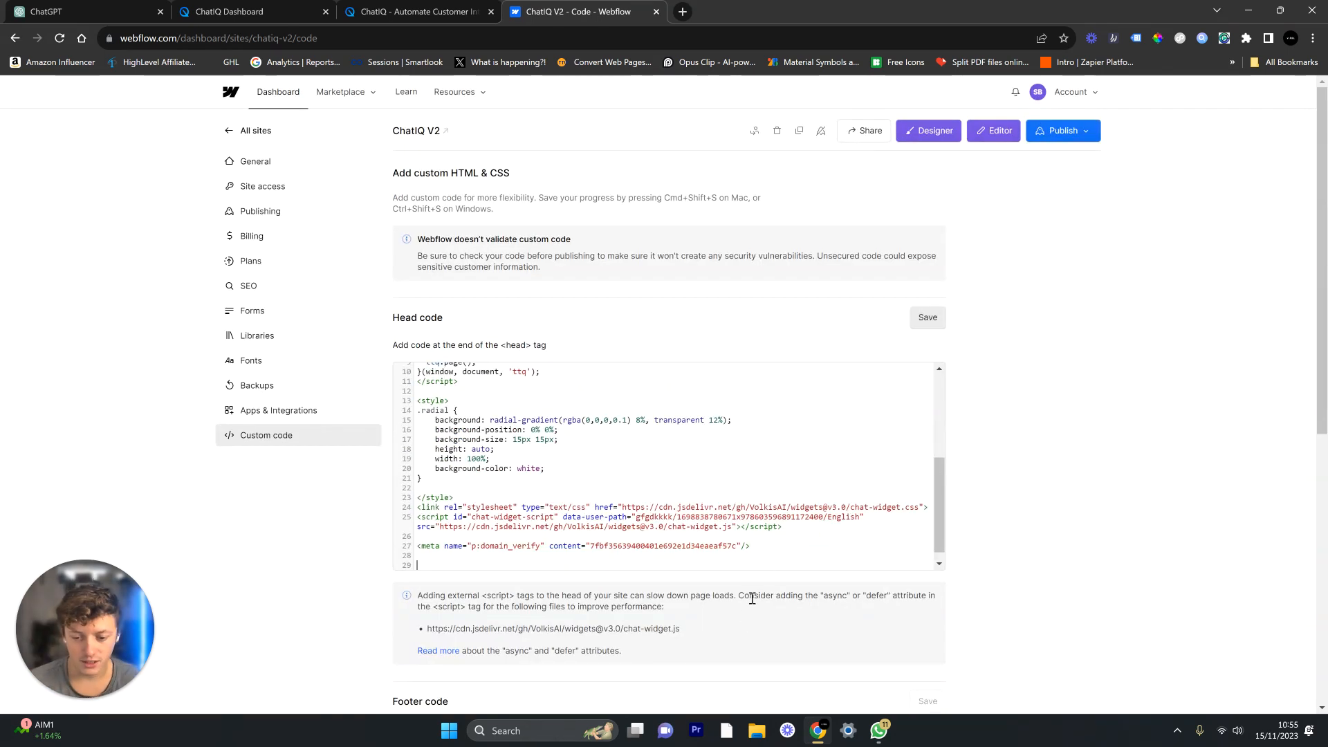
key("ctrl+v")
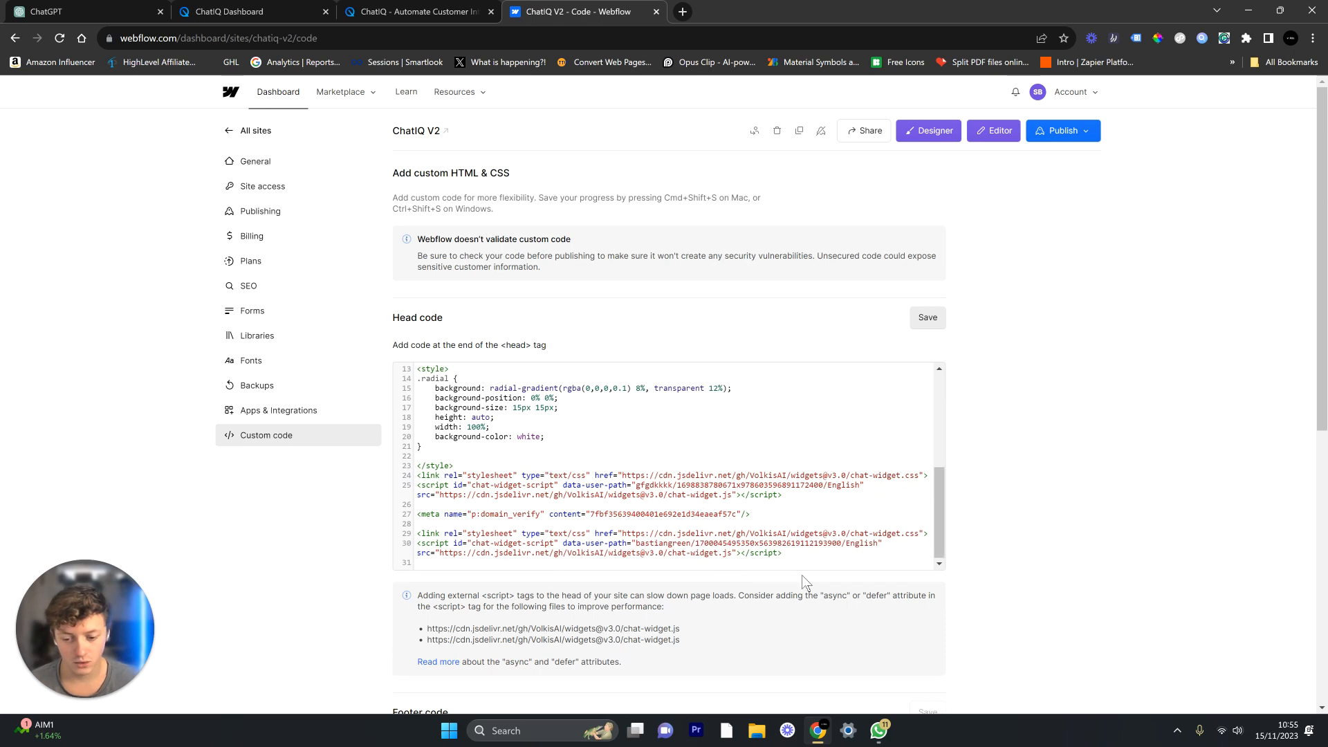
Step: Compare the pasted widget code after the meta tag with the existing chat widget script in the head code
triple_click(468, 535)
left_click_drag(797, 564, 339, 531)
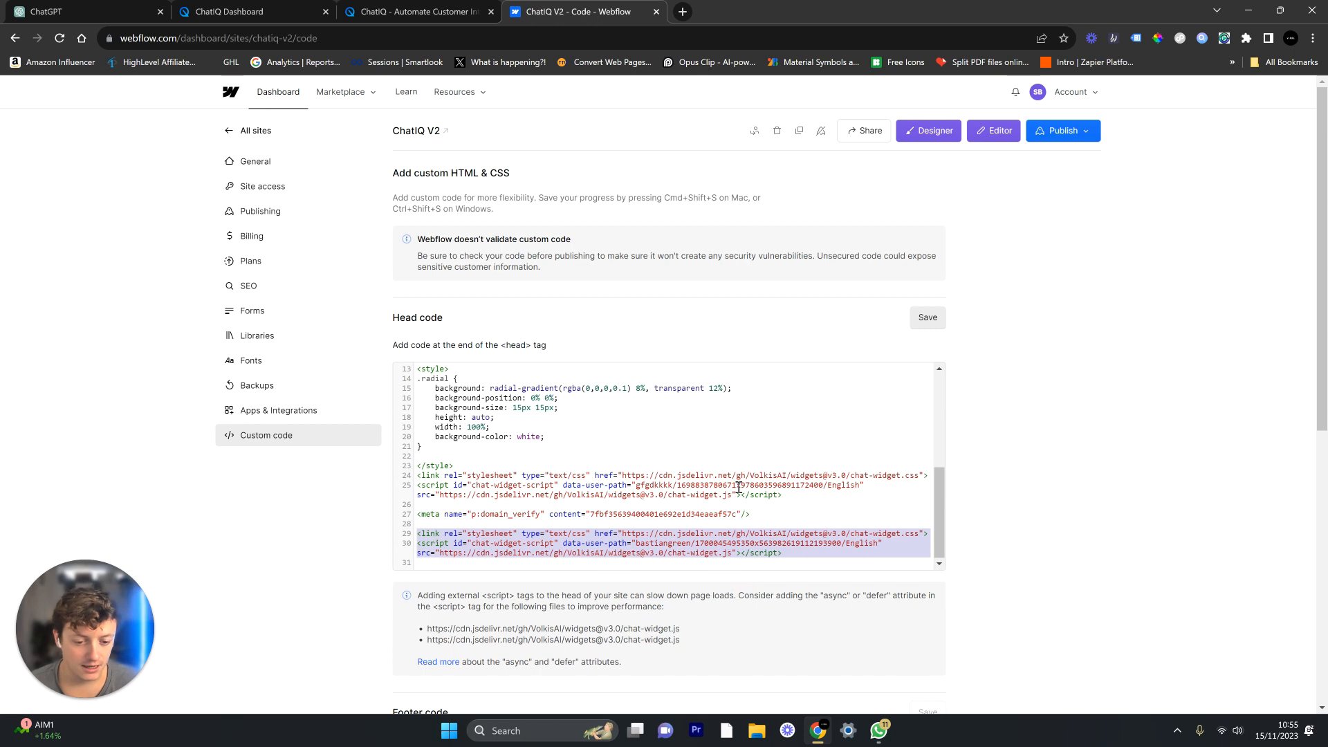
left_click_drag(847, 496, 372, 469)
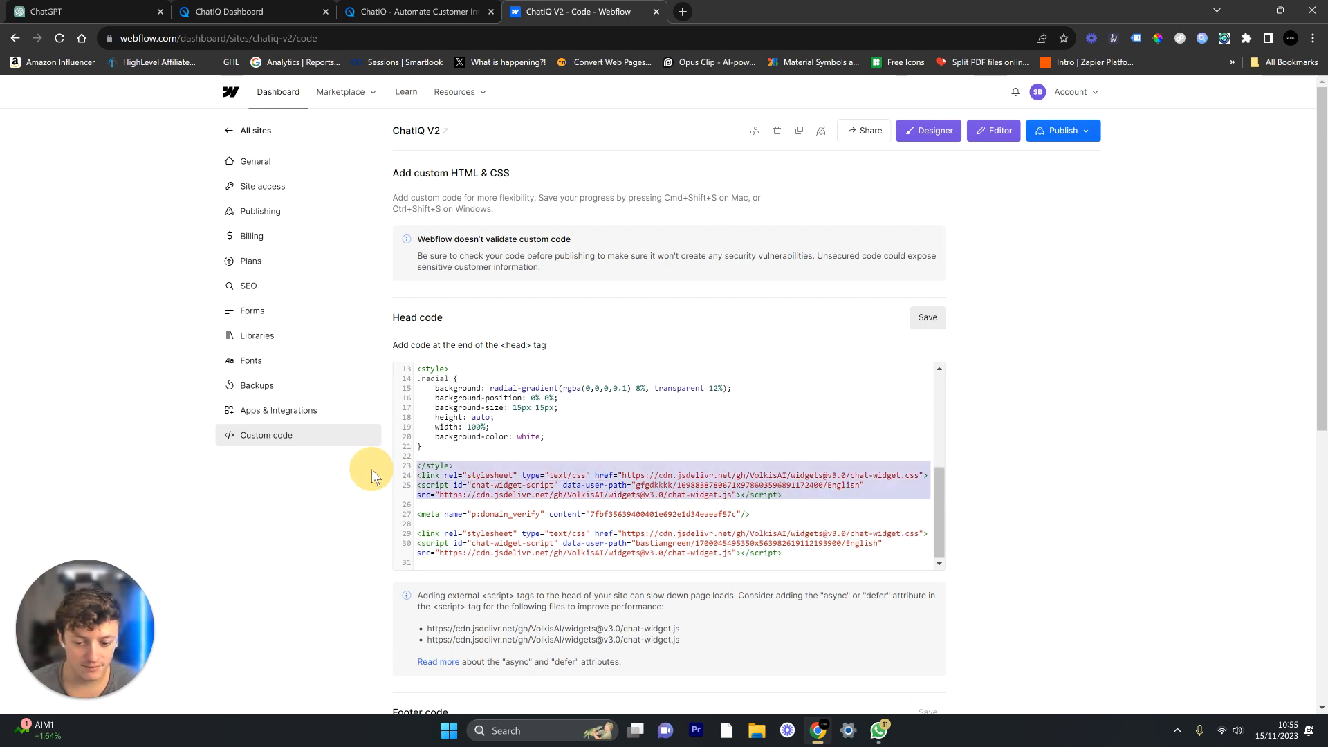
left_click(927, 319)
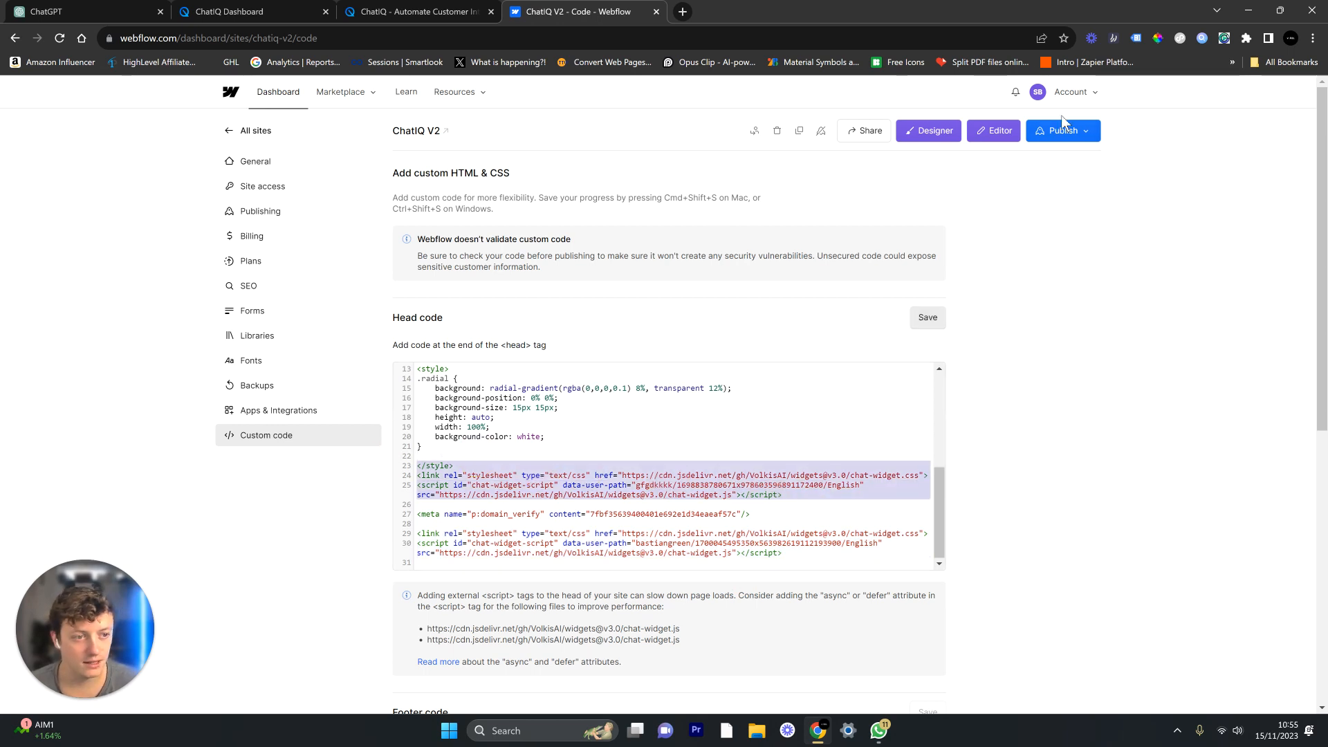
Step: Delete the pasted chat widget link and script after the meta tag, along with the leftover blank lines
triple_click(767, 554)
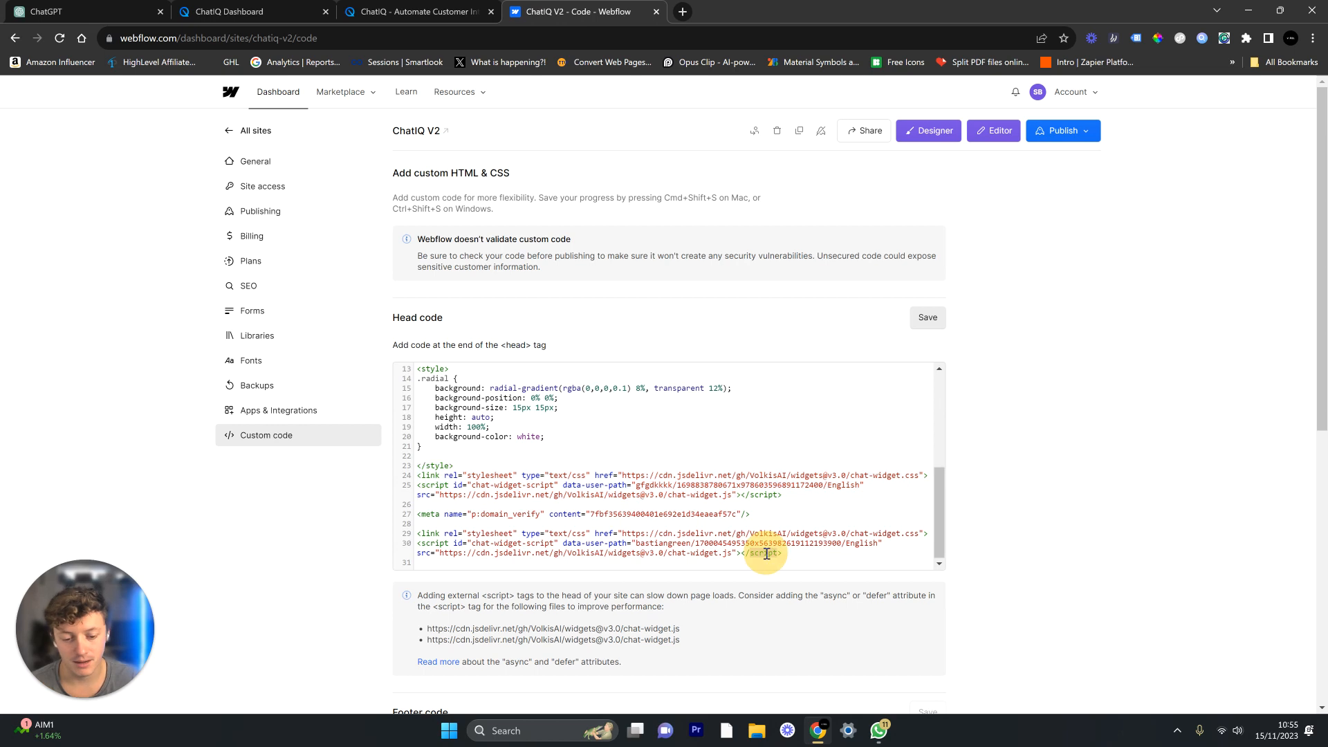
left_click_drag(767, 553, 393, 535)
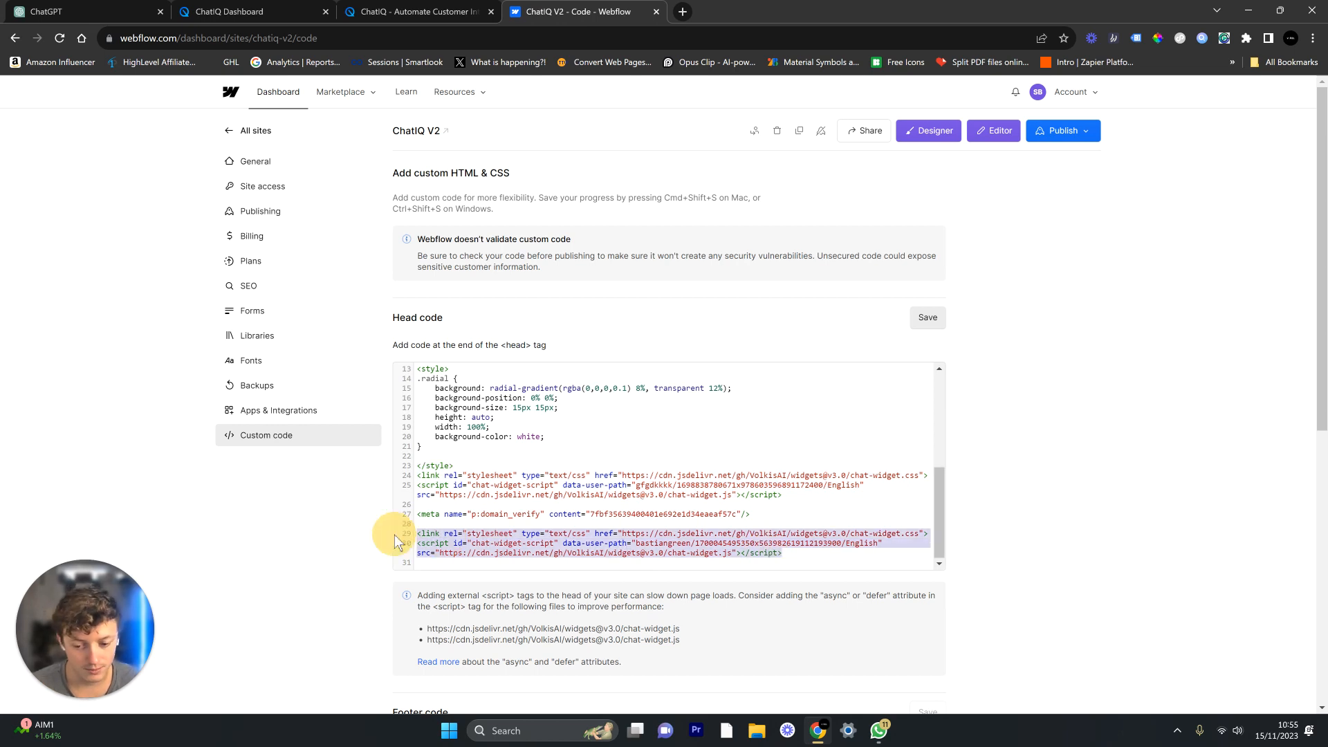
key("BackSpace")
key("BackSpace")
key("BackSpace")
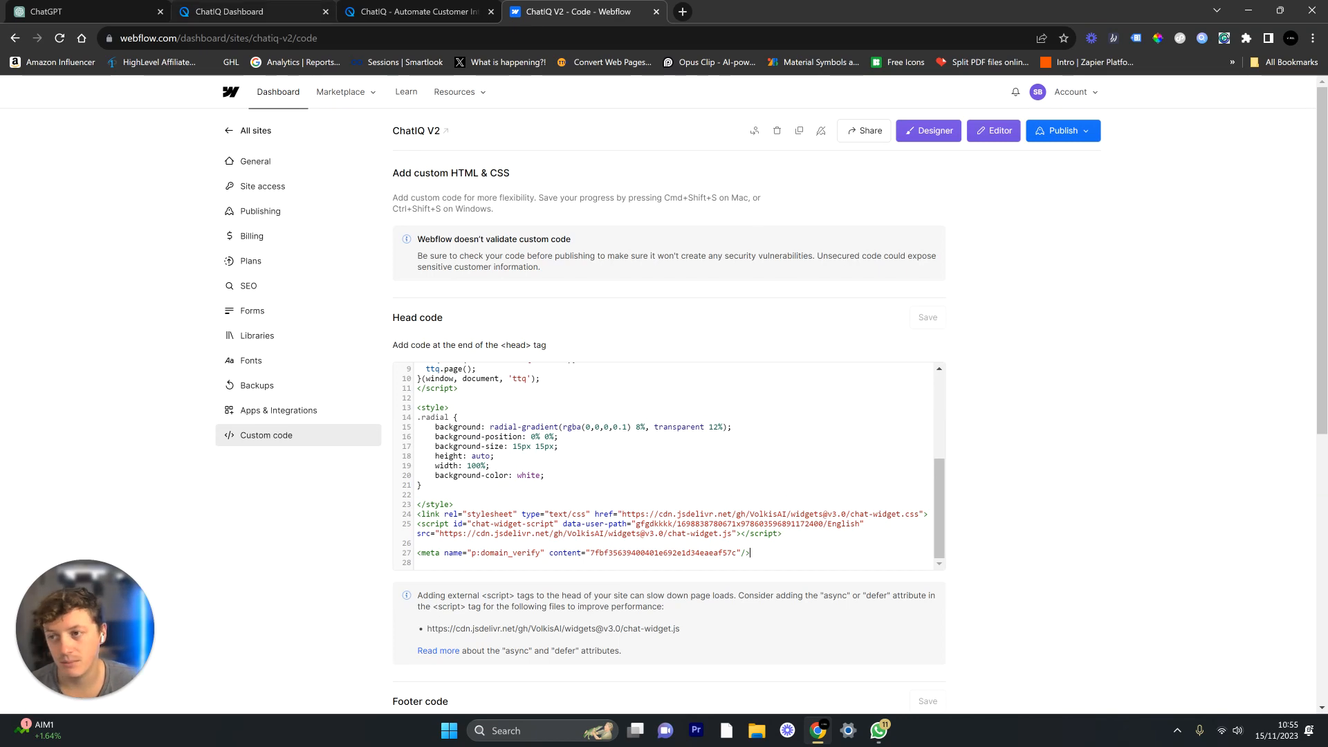
Step: Switch to the ChatIQ dashboard, open the Data Feed and look through the uploaded data and the chatbots list
left_click(239, 12)
left_click(272, 226)
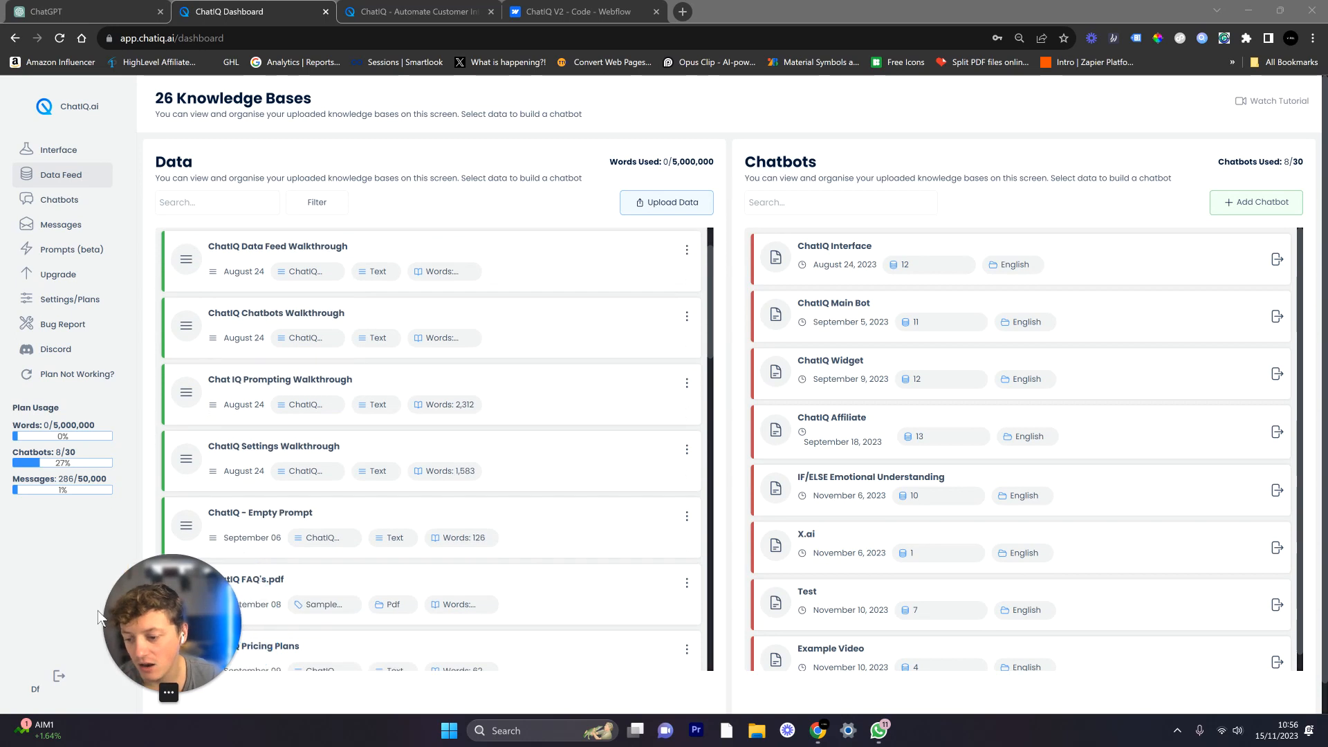
scroll(429, 443, "down", 10)
scroll(427, 463, "up", 8)
scroll(427, 464, "up", 2)
scroll(866, 313, "down", 3)
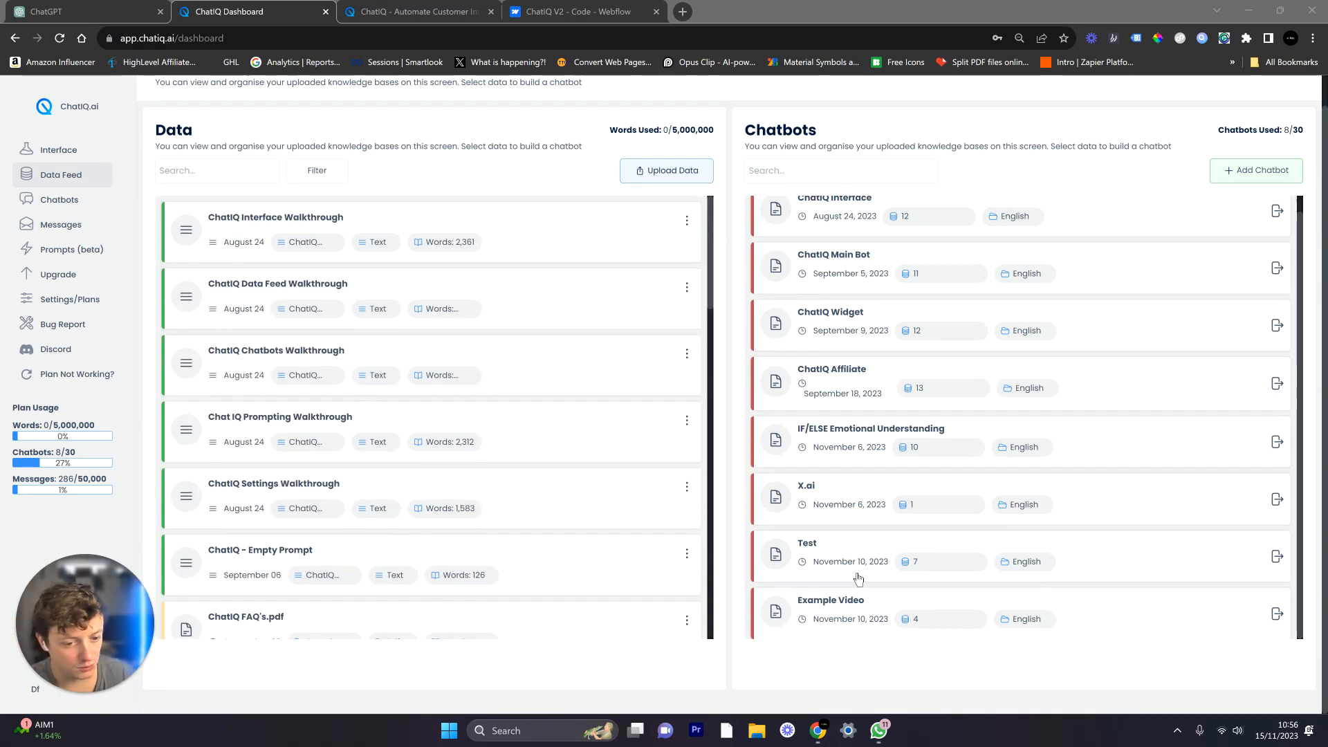
scroll(857, 657, "up", 1)
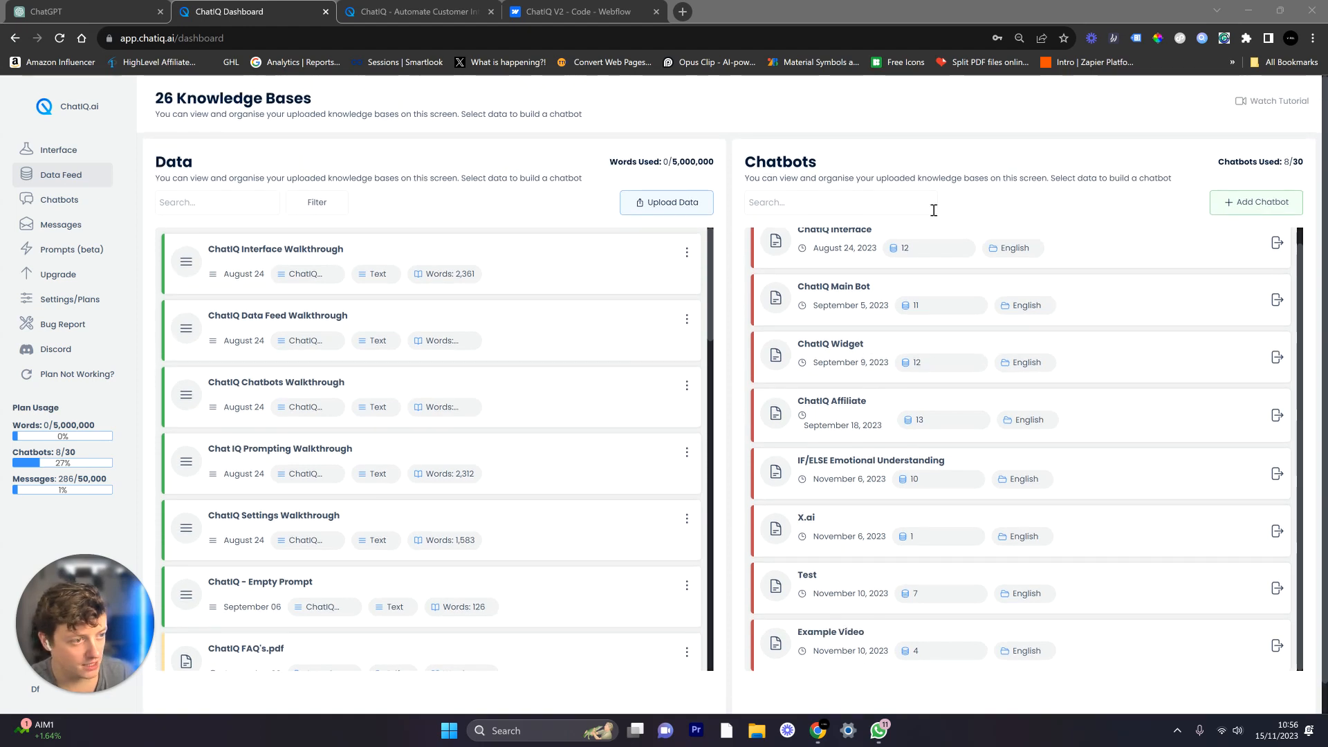
Step: Examine the words and chatbots usage limits in the Data Feed and browse further through the uploaded data entries
double_click(701, 162)
left_click(823, 179)
left_click_drag(655, 163, 671, 162)
left_click(665, 178)
scroll(729, 235, "down", 1)
scroll(728, 238, "up", 1)
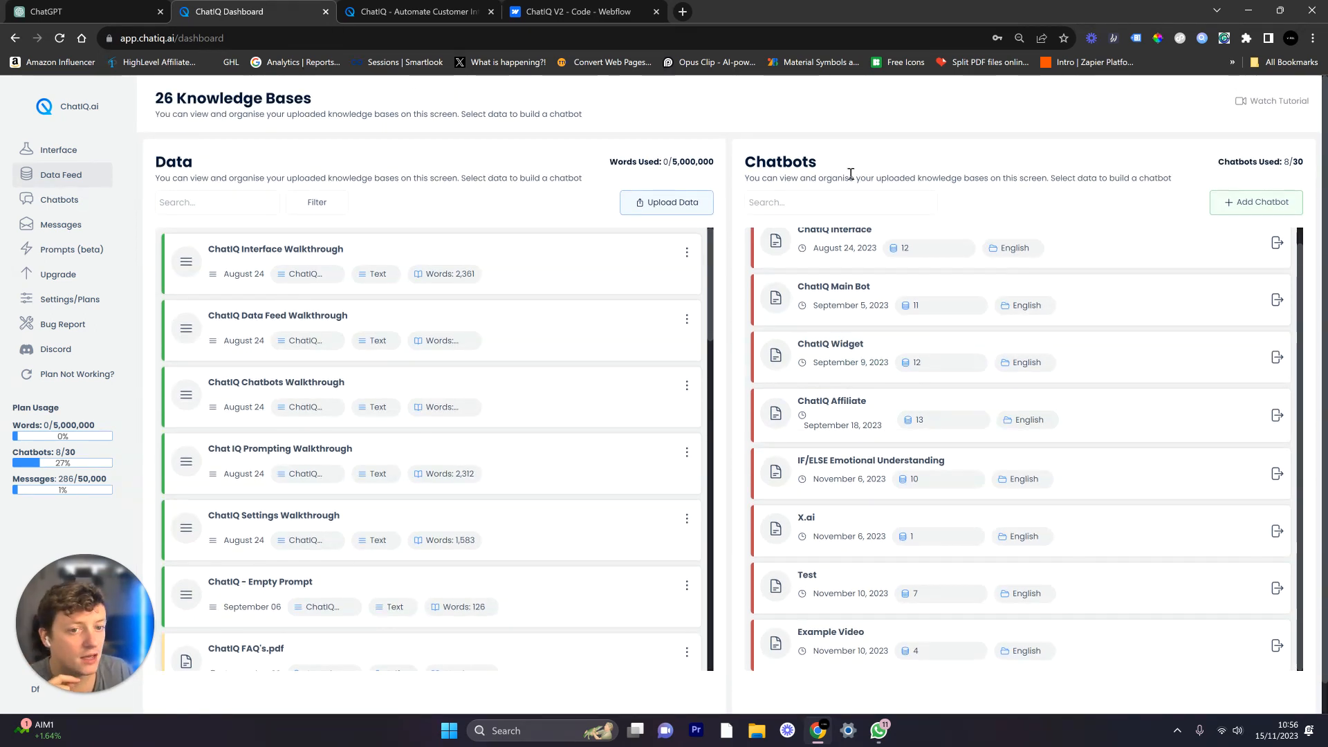
left_click_drag(1283, 161, 1291, 163)
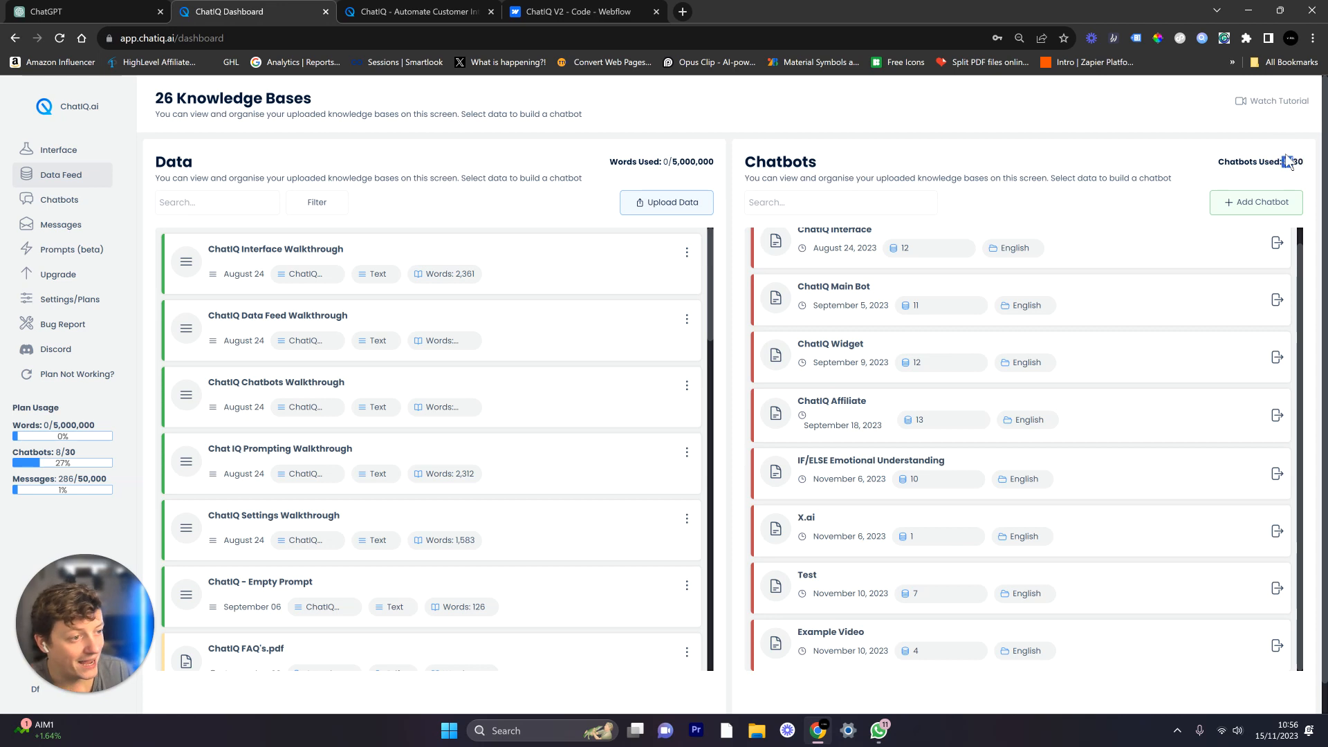
scroll(1098, 305, "down", 1)
scroll(1108, 387, "up", 1)
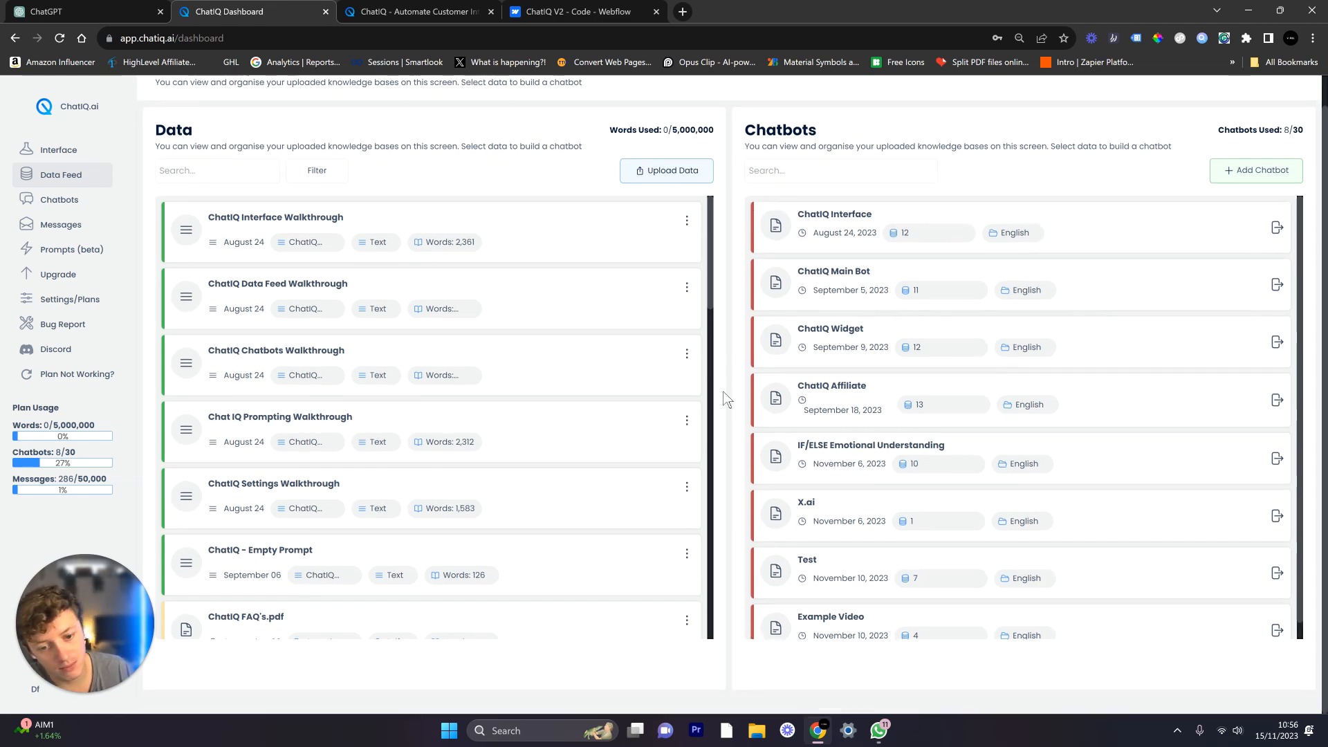
scroll(729, 363, "up", 1)
scroll(598, 366, "down", 5)
scroll(604, 367, "down", 5)
scroll(612, 415, "up", 5)
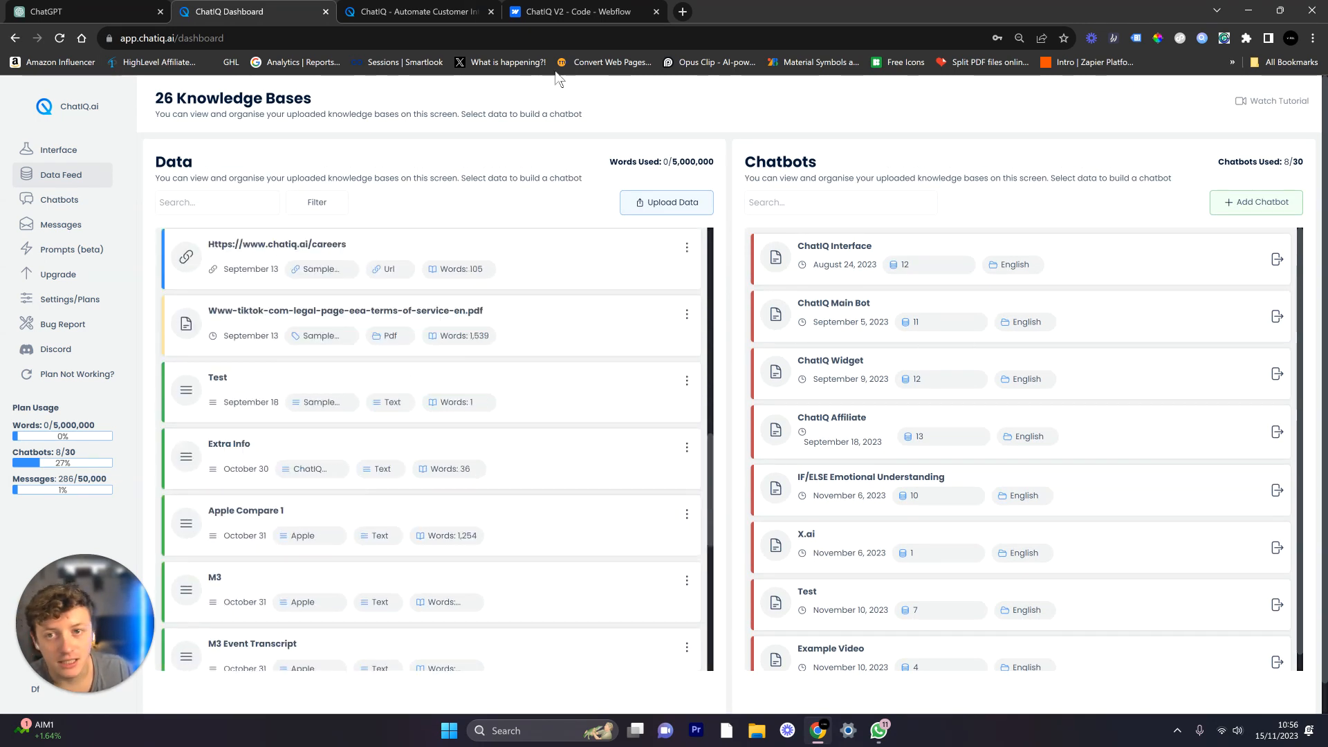
Step: View the embedded central chat on the ChatIQ website and return to the dashboard
key("ctrl+Tab")
scroll(885, 299, "down", 2)
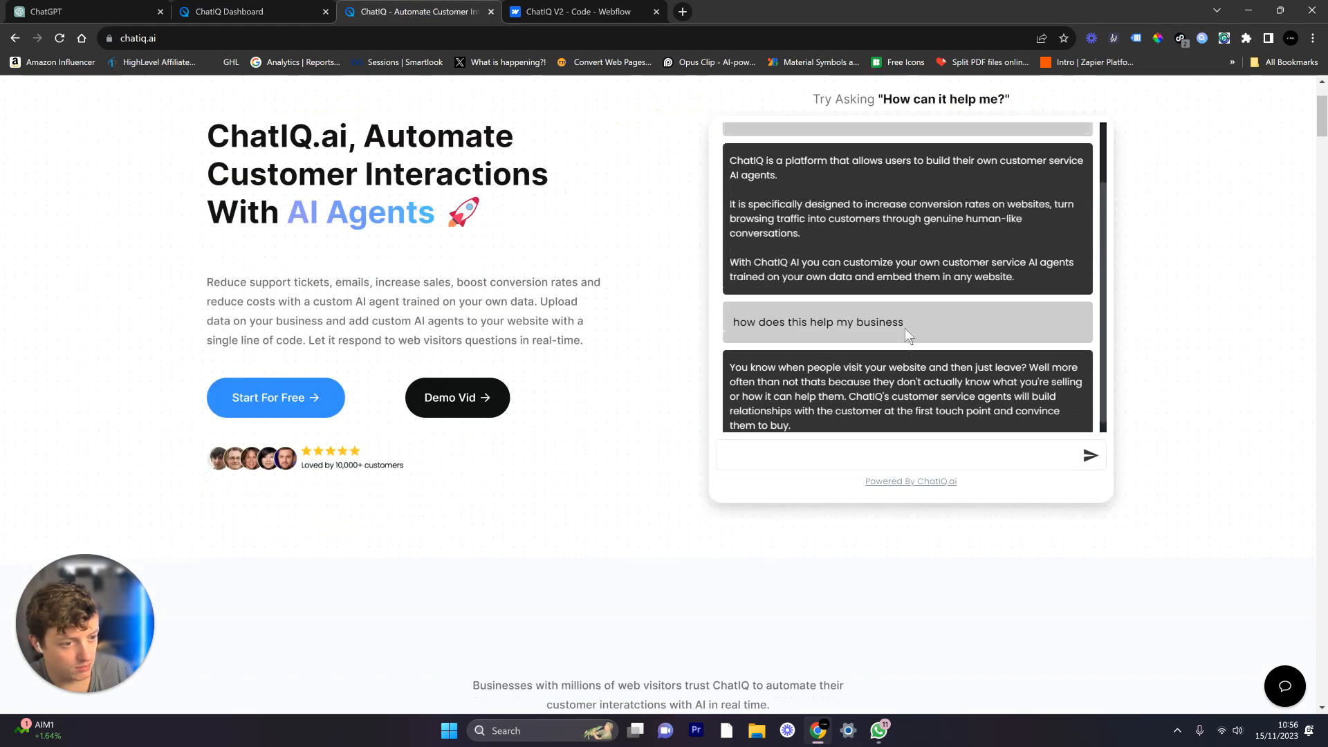
scroll(620, 296, "up", 2)
key("ctrl+shift+Tab")
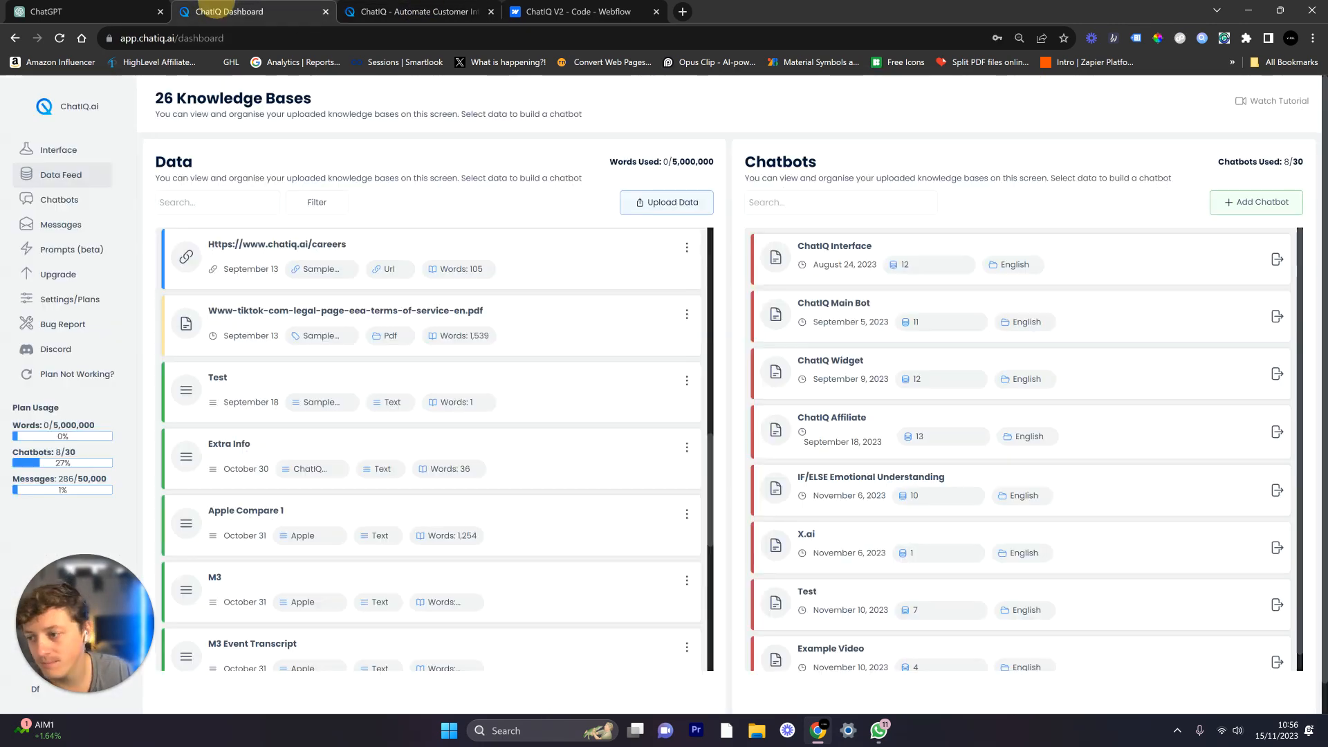
Step: Open the message history for ChatIQ Main Bot and display the Nov 1, 2023 12:20 pm conversation
left_click(84, 230)
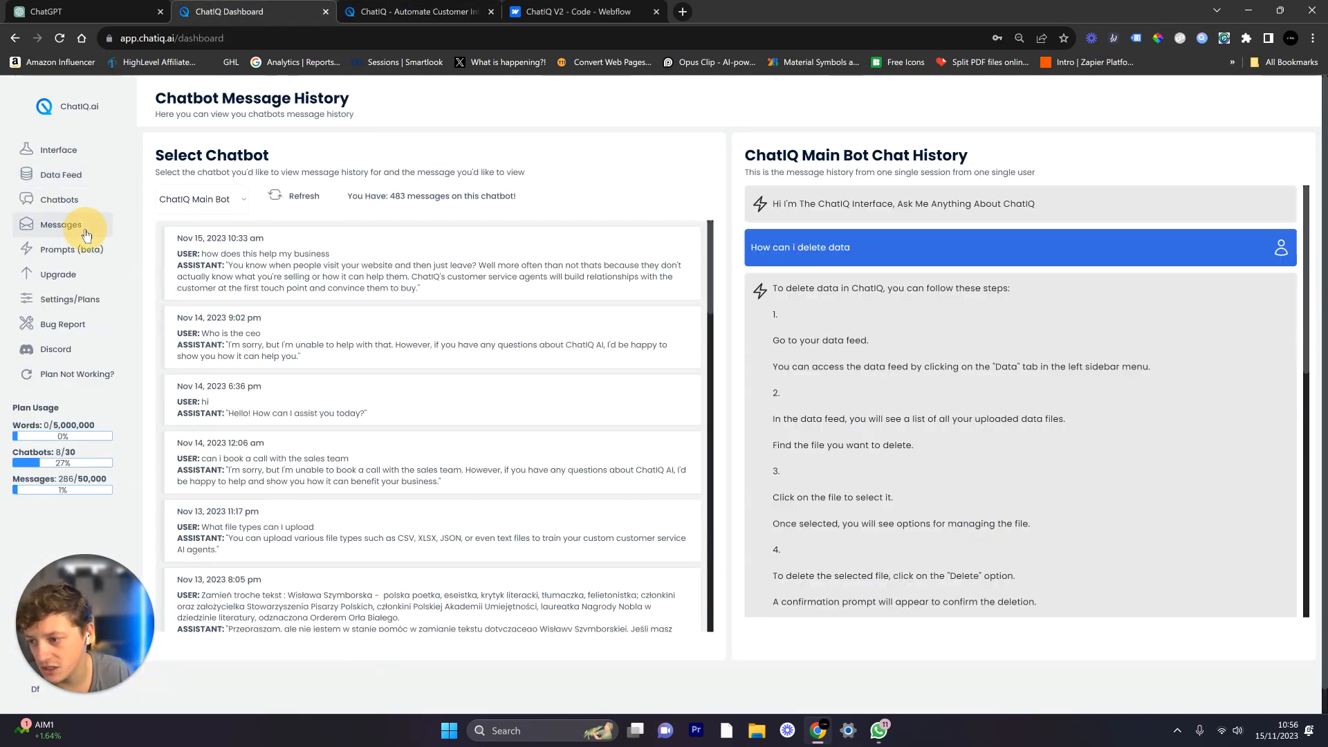
left_click(220, 203)
left_click(220, 236)
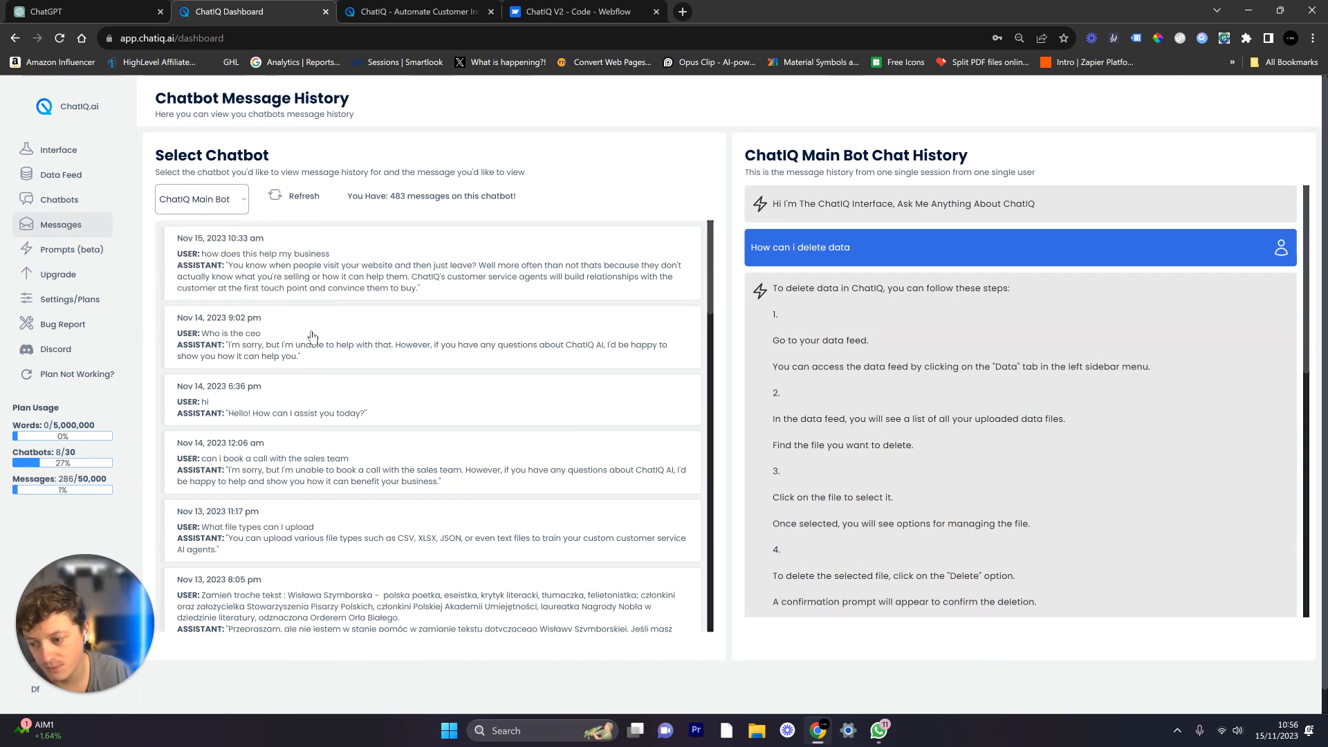
scroll(312, 337, "down", 10)
scroll(313, 333, "down", 10)
scroll(312, 331, "down", 10)
left_click(368, 340)
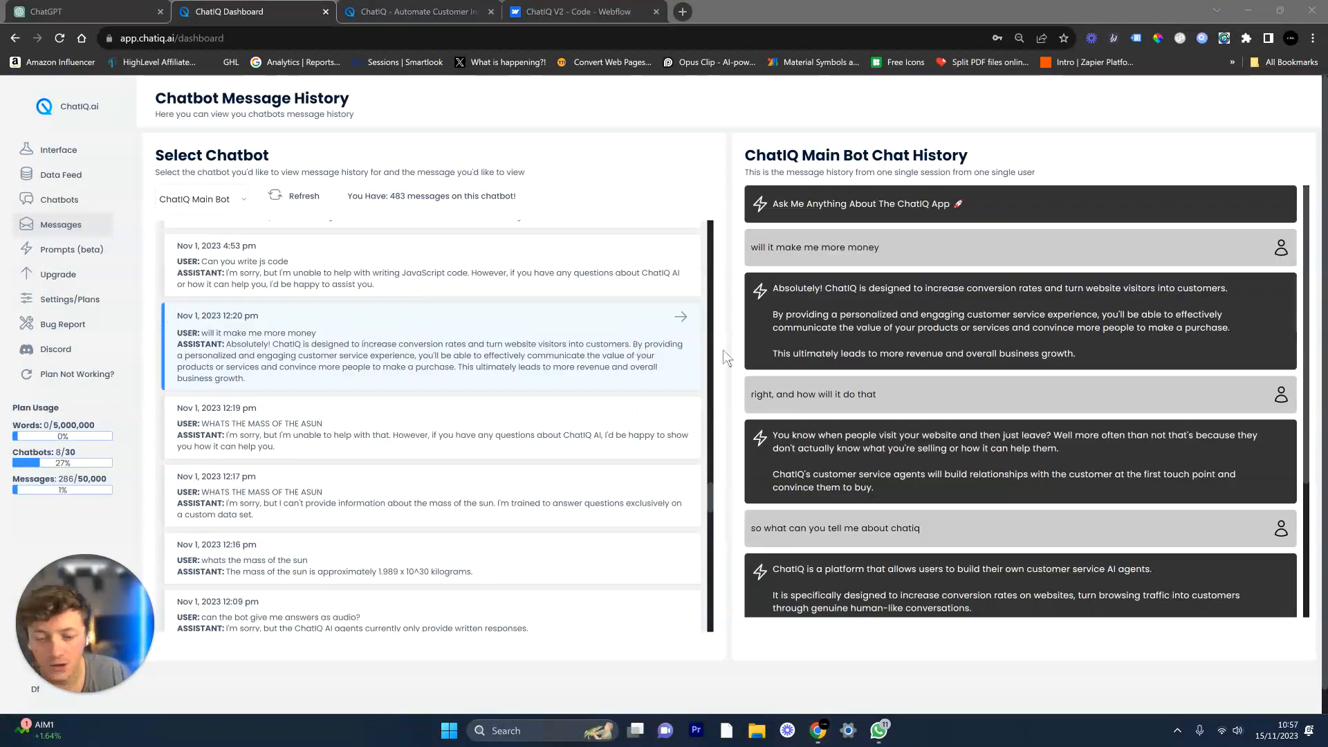
Step: Read through the conversation's user questions and assistant answers, from "will it make me more money" to the free trial link
scroll(822, 334, "down", 4)
scroll(822, 334, "up", 5)
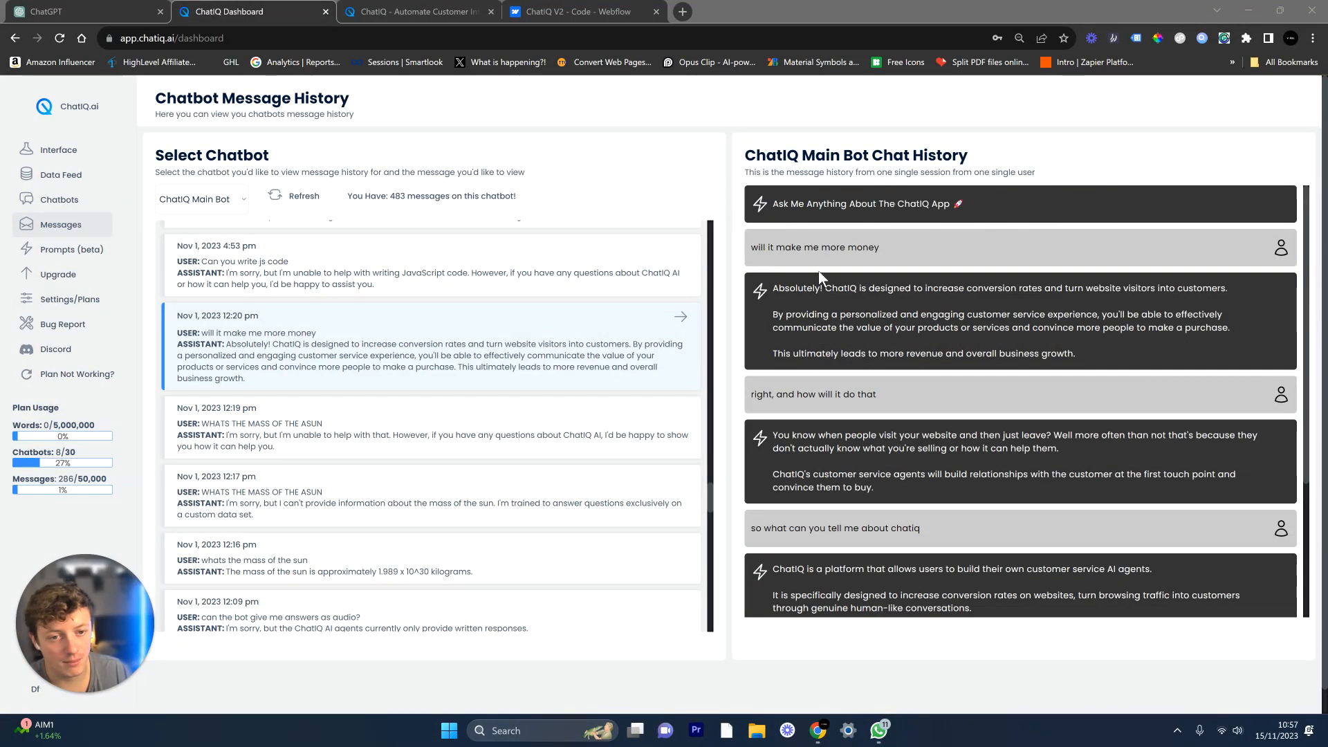
left_click_drag(757, 248, 929, 280)
left_click(873, 306)
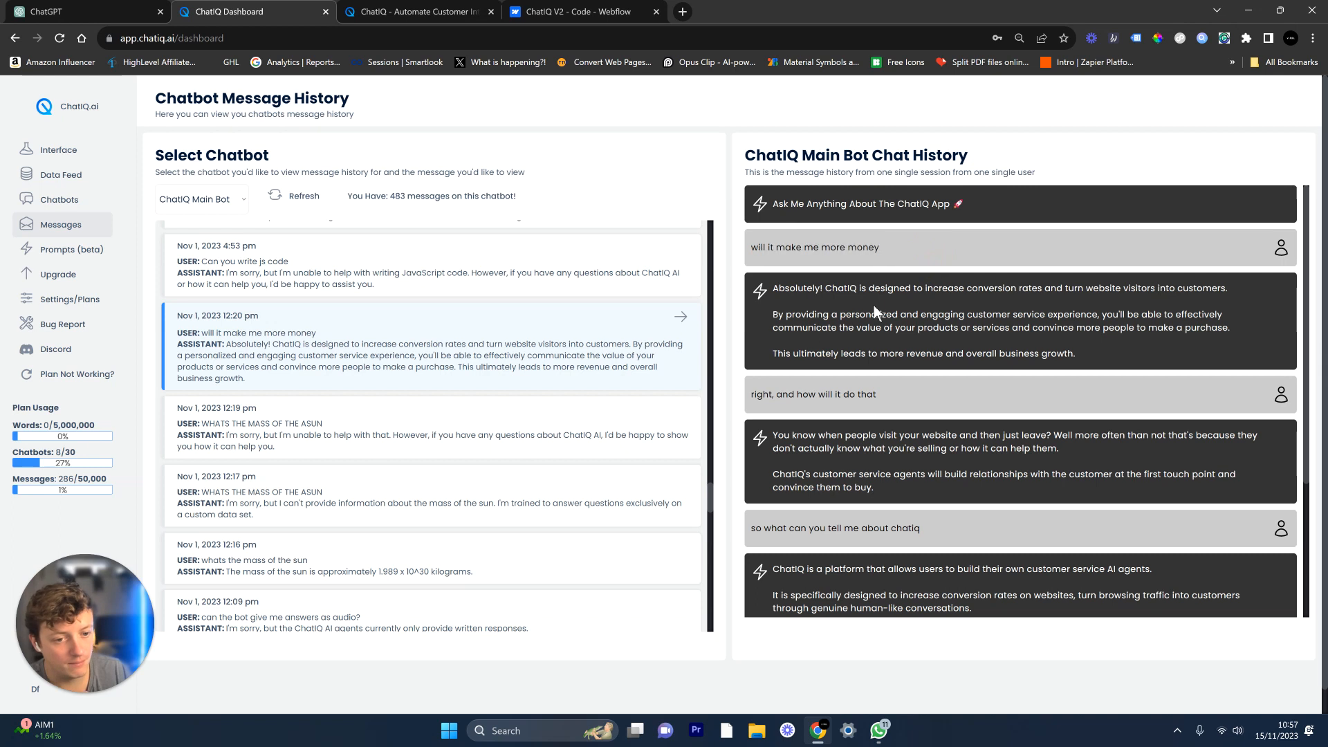
left_click_drag(1055, 305, 1165, 312)
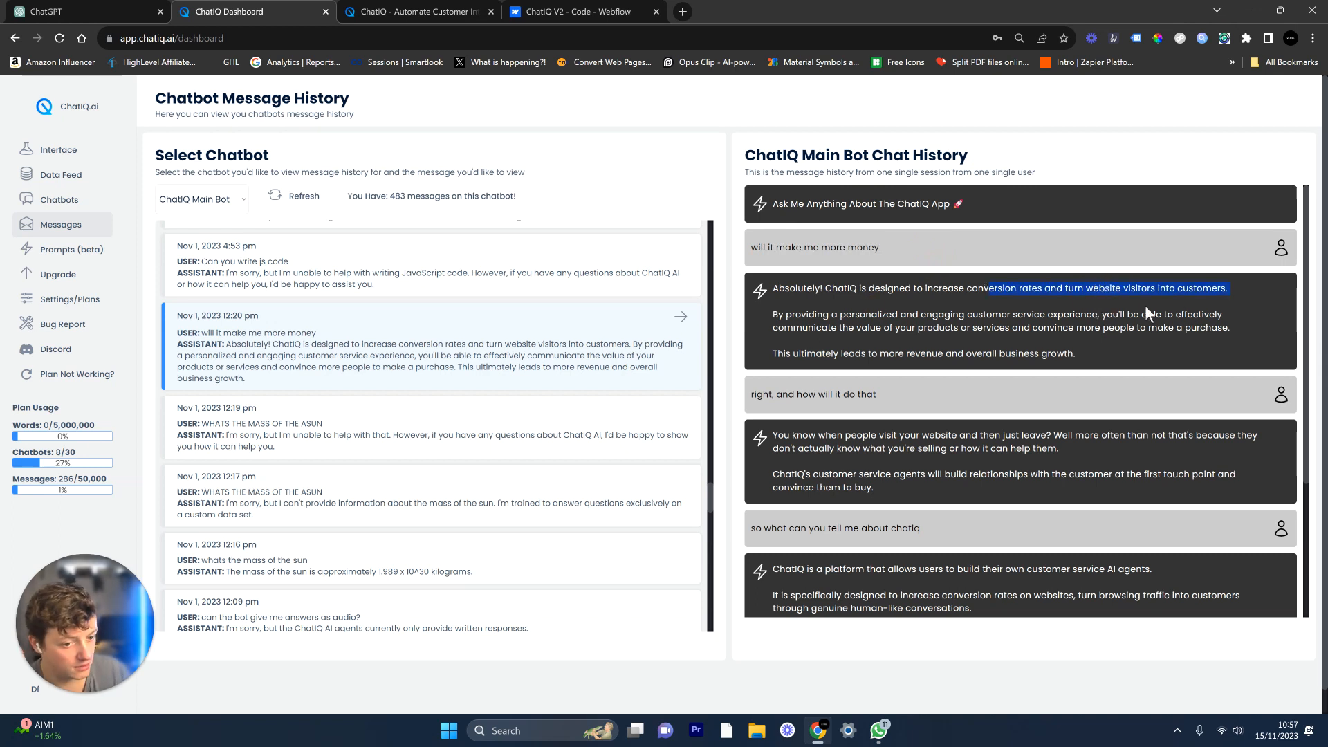
scroll(843, 414, "down", 2)
left_click_drag(817, 257, 861, 257)
scroll(791, 354, "down", 1)
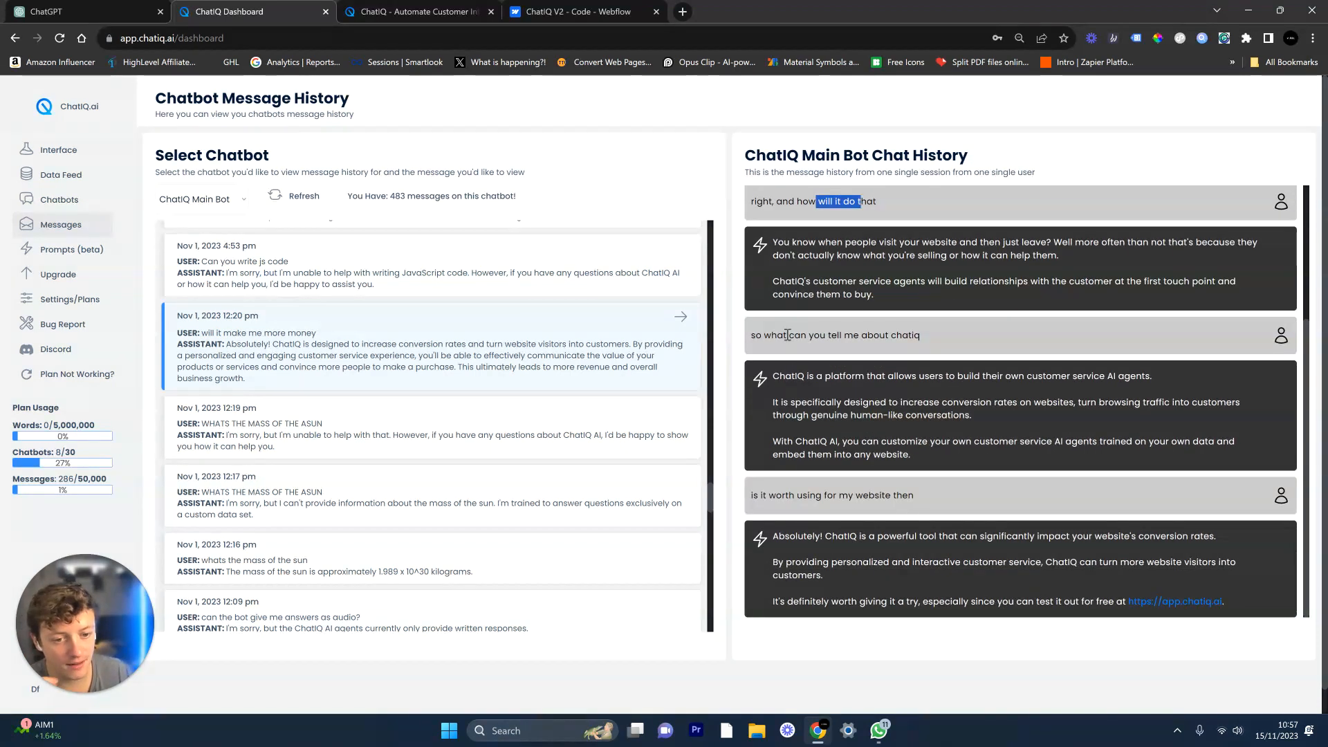
left_click_drag(880, 334, 927, 345)
scroll(953, 391, "down", 1)
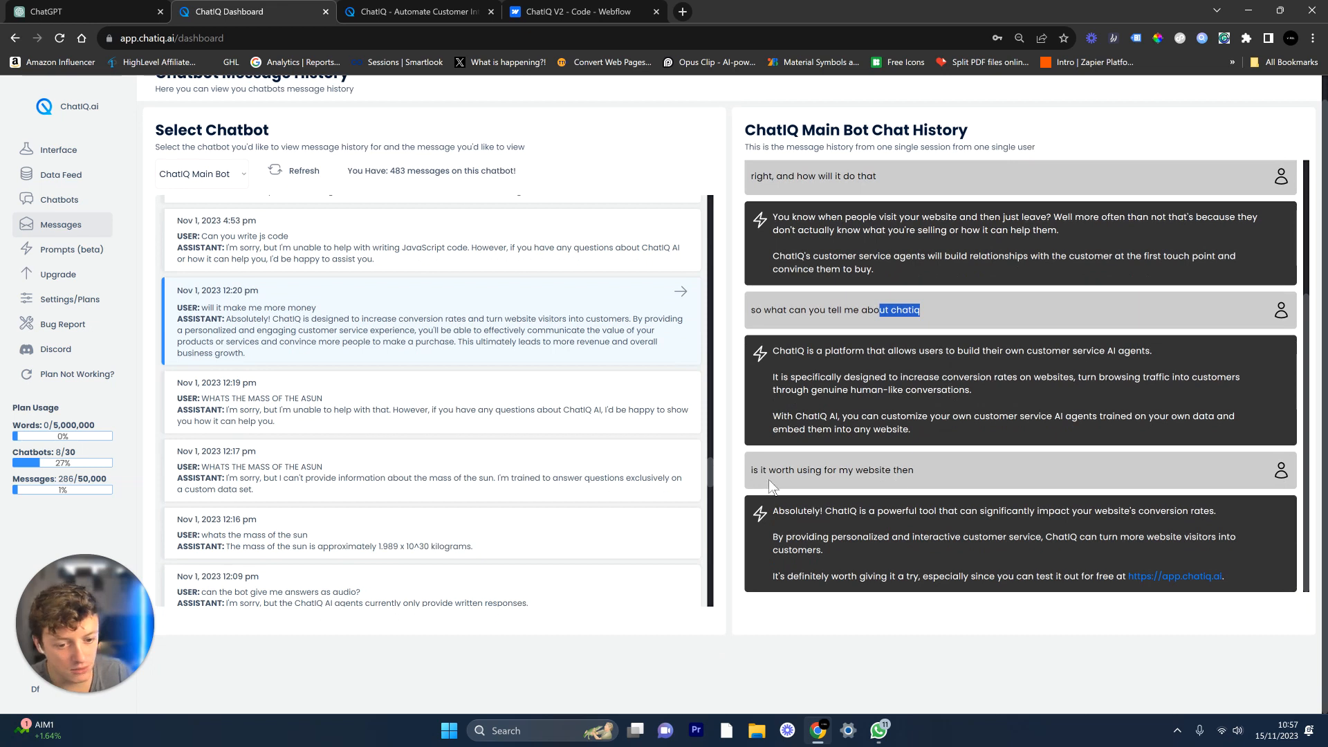
left_click_drag(779, 469, 914, 483)
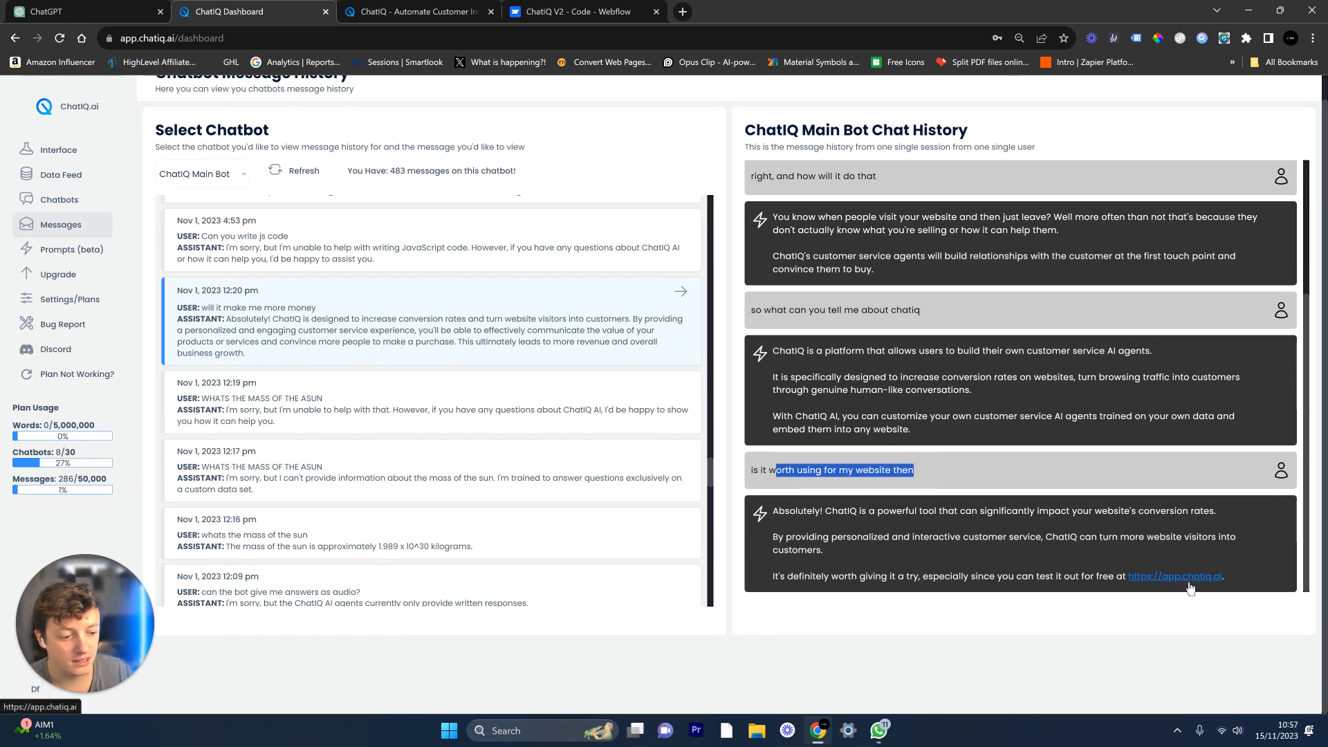
left_click(1124, 565)
scroll(1135, 554, "up", 4)
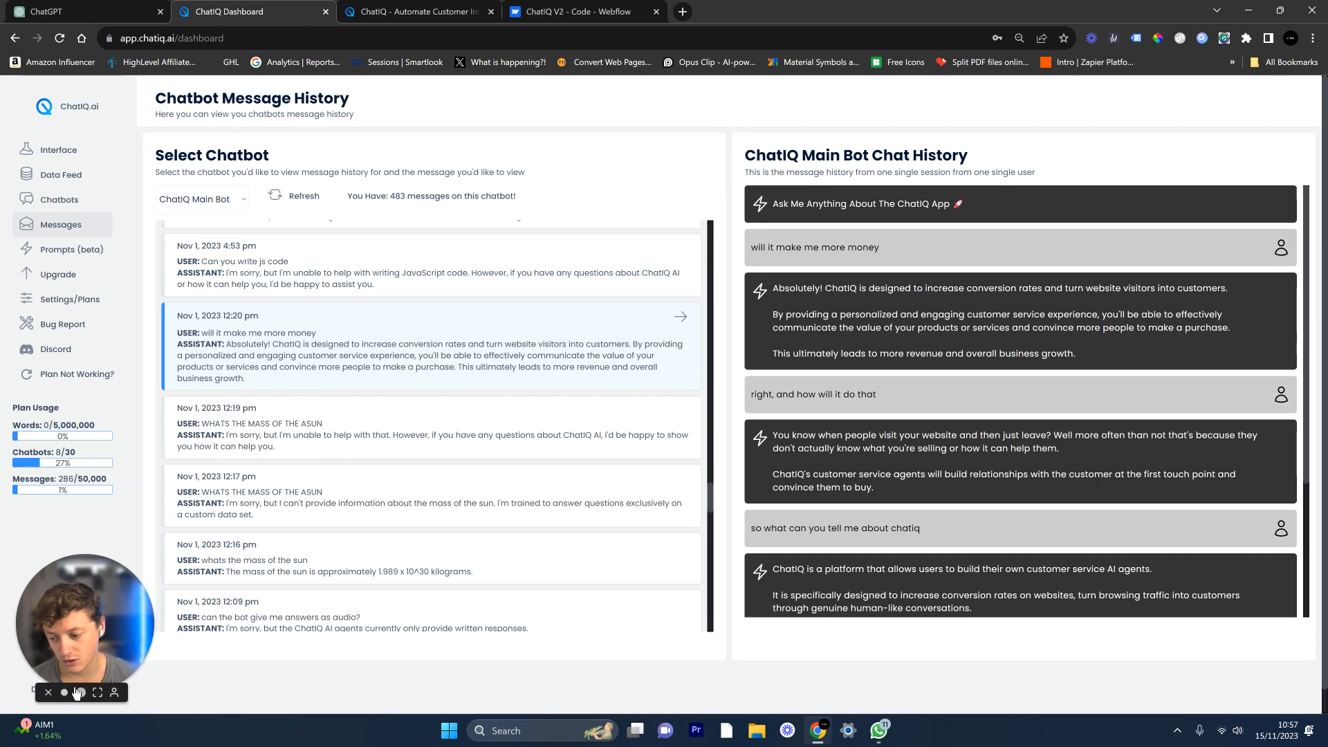
Step: Review the message list below the selected conversation and go over its chat history again
left_click(132, 609)
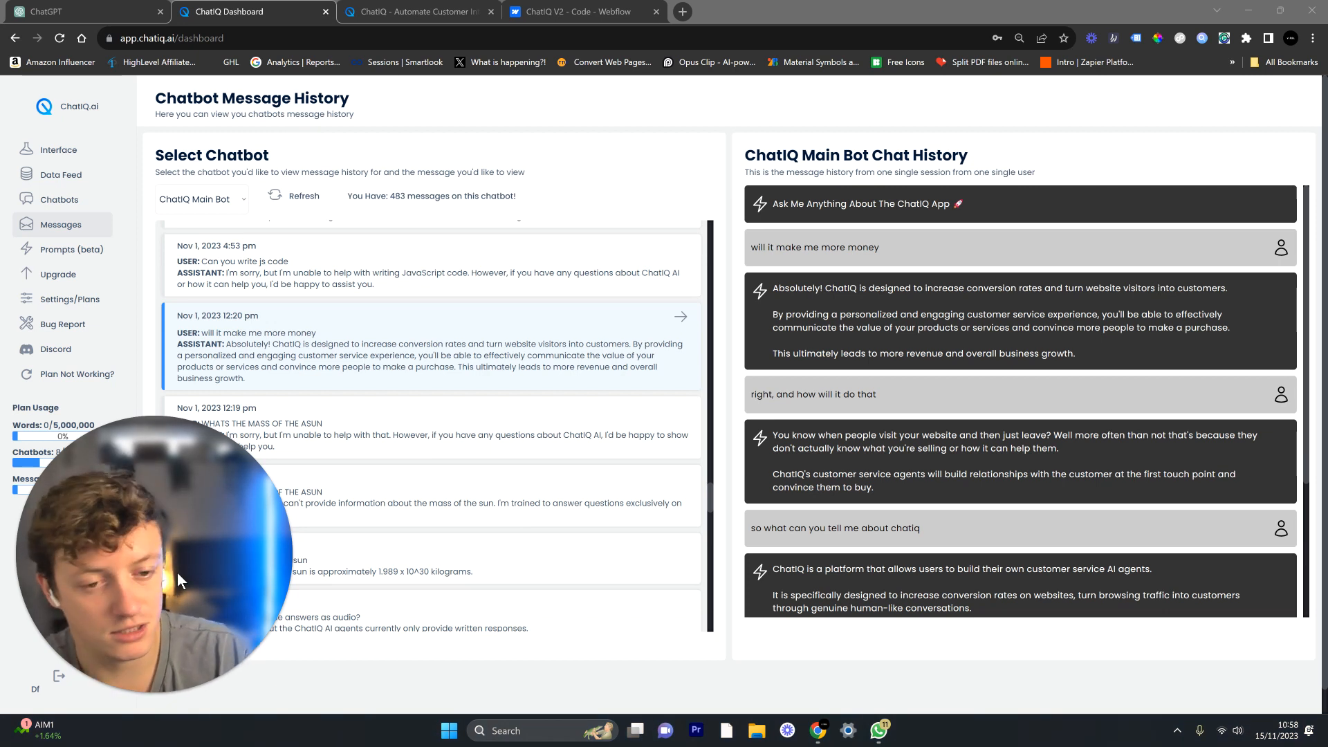
scroll(419, 379, "down", 2)
scroll(418, 379, "up", 1)
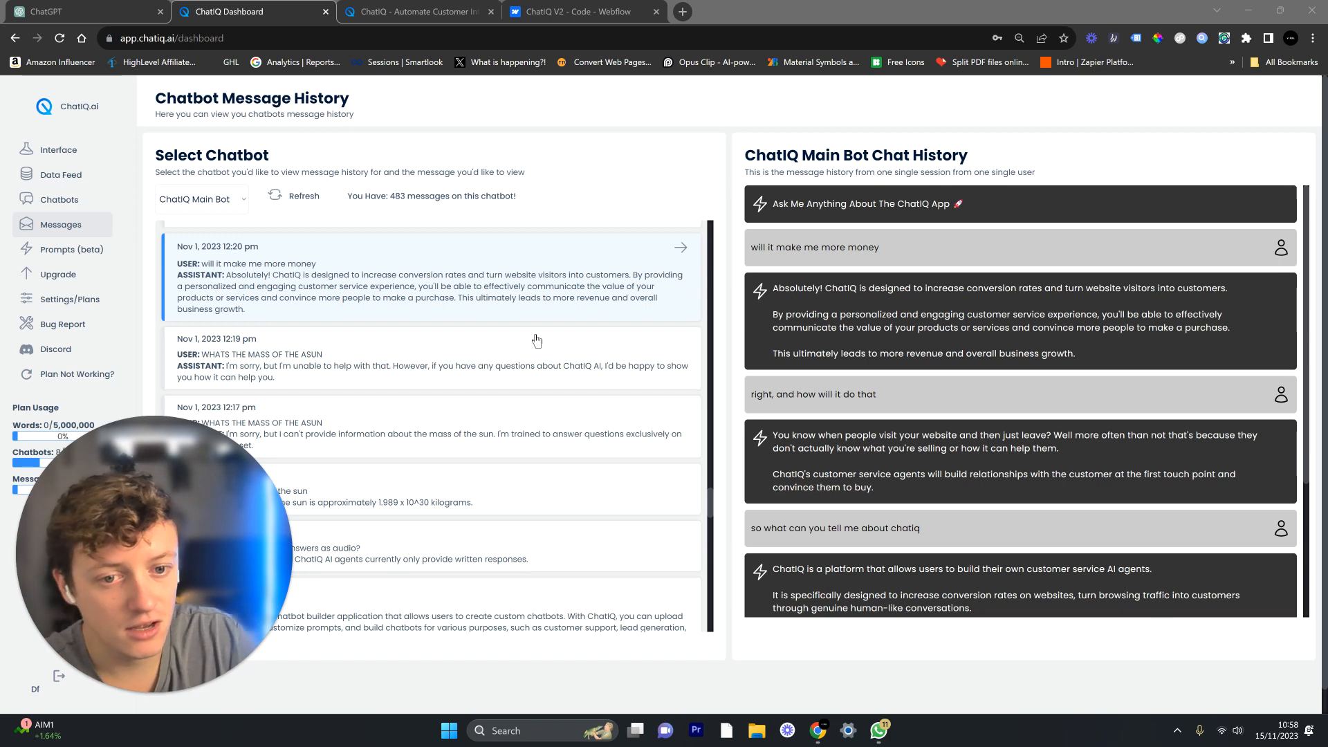
scroll(988, 296, "down", 5)
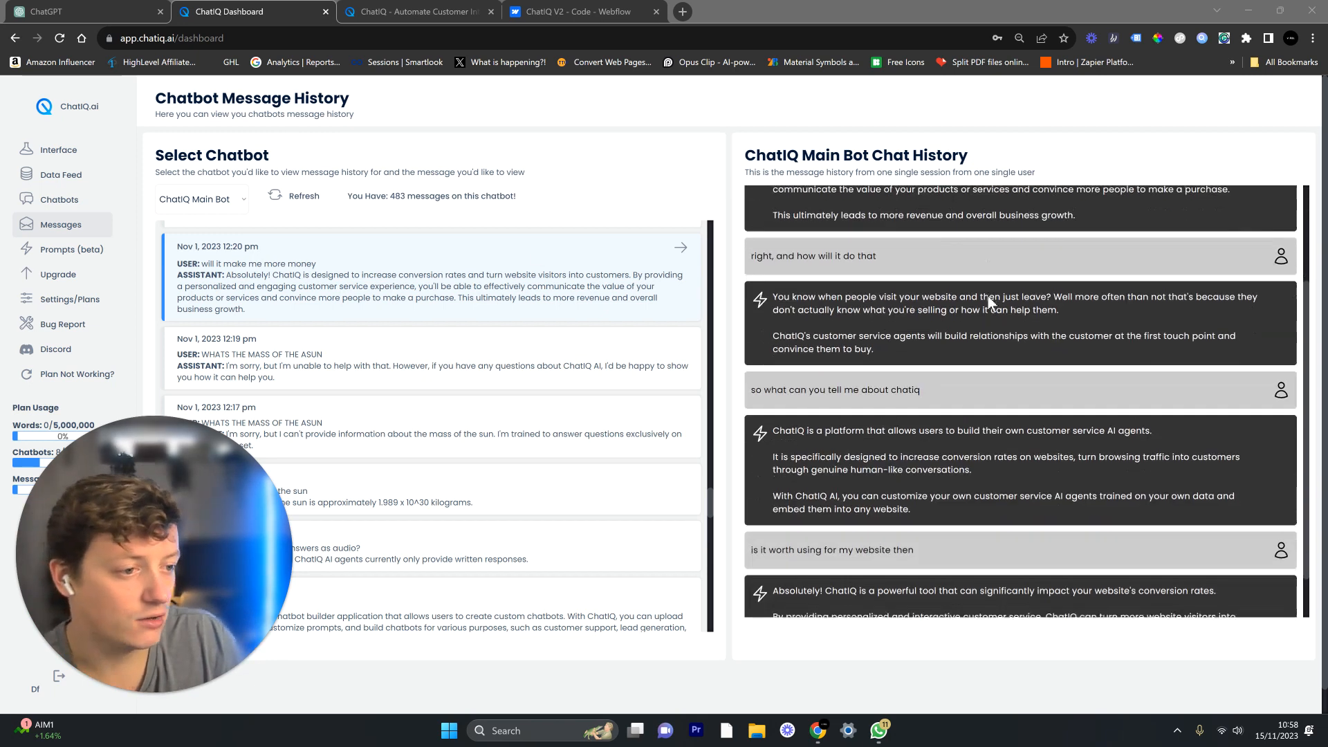
scroll(932, 504, "up", 5)
scroll(957, 633, "up", 1)
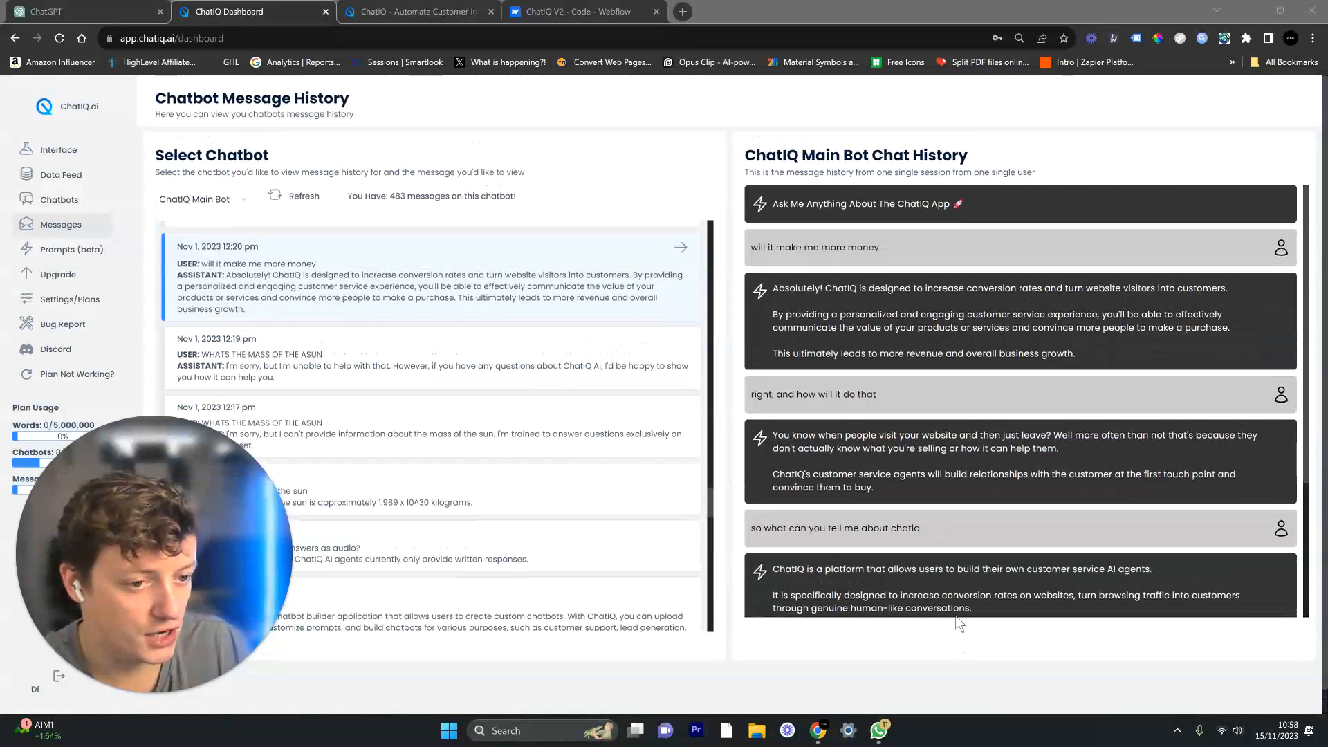
scroll(887, 263, "down", 5)
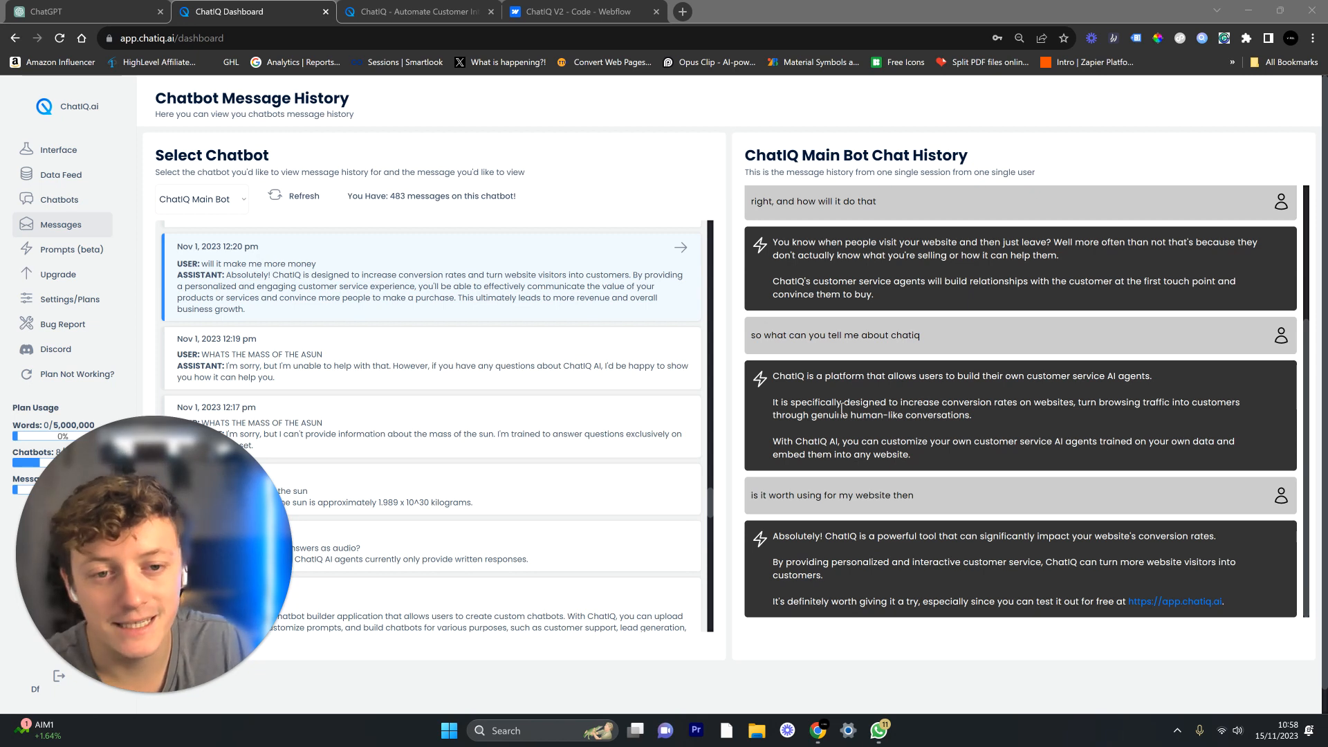
scroll(841, 408, "up", 3)
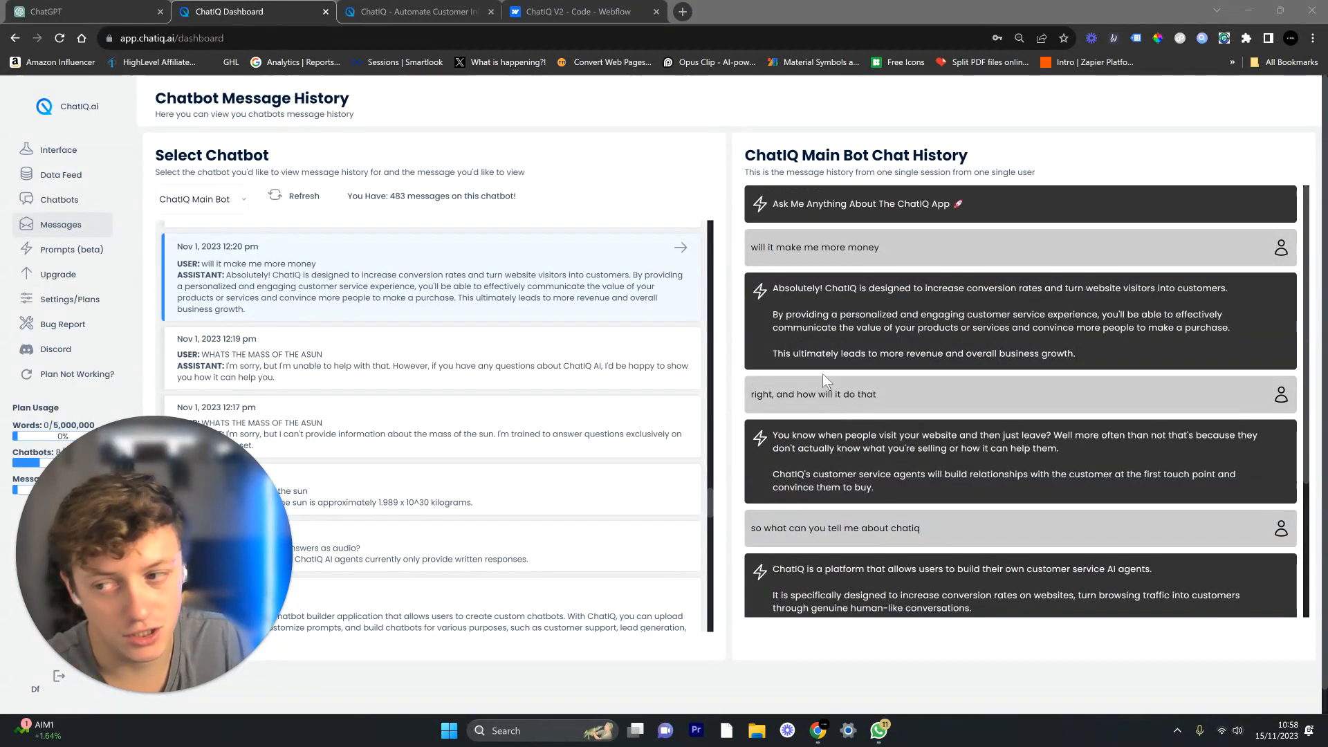
Step: Open the chatbot workspace and examine the data sources used by ChatIQ Main Bot
left_click(77, 209)
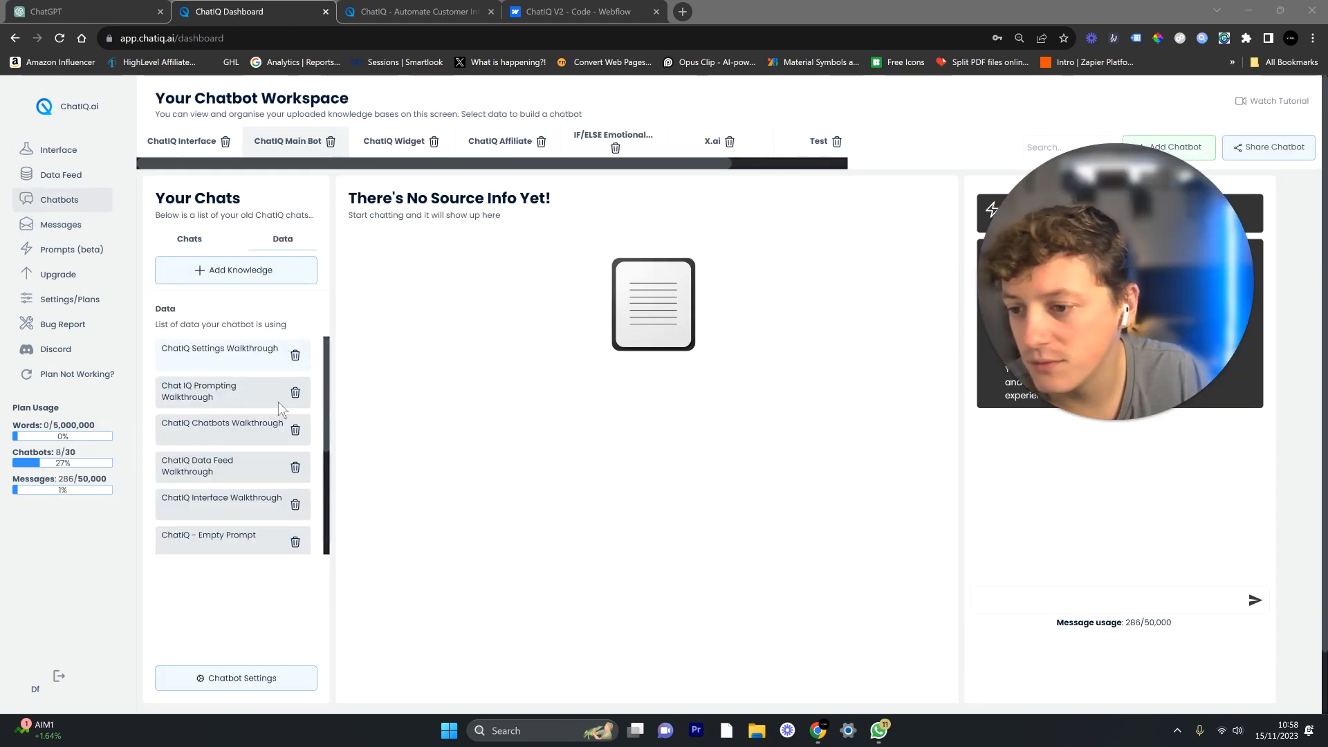
scroll(284, 435, "down", 5)
scroll(260, 460, "up", 5)
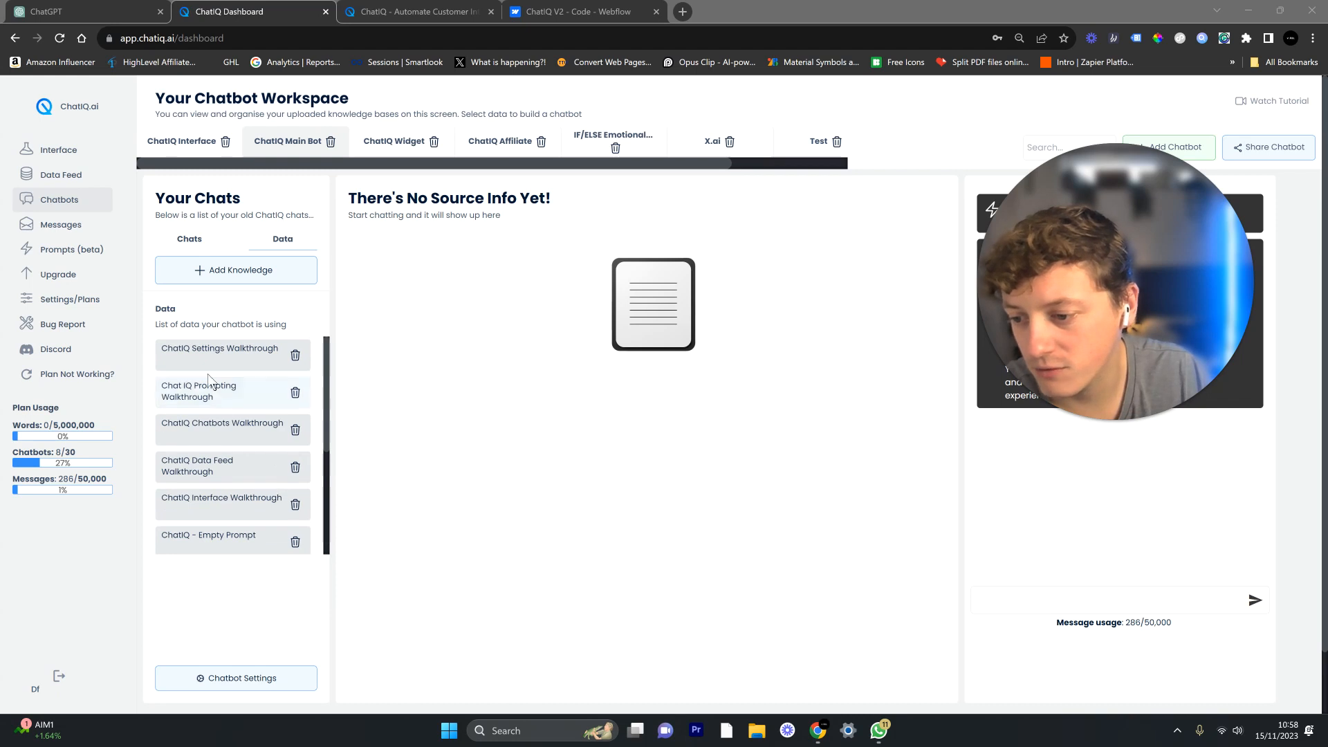
scroll(224, 395, "down", 3)
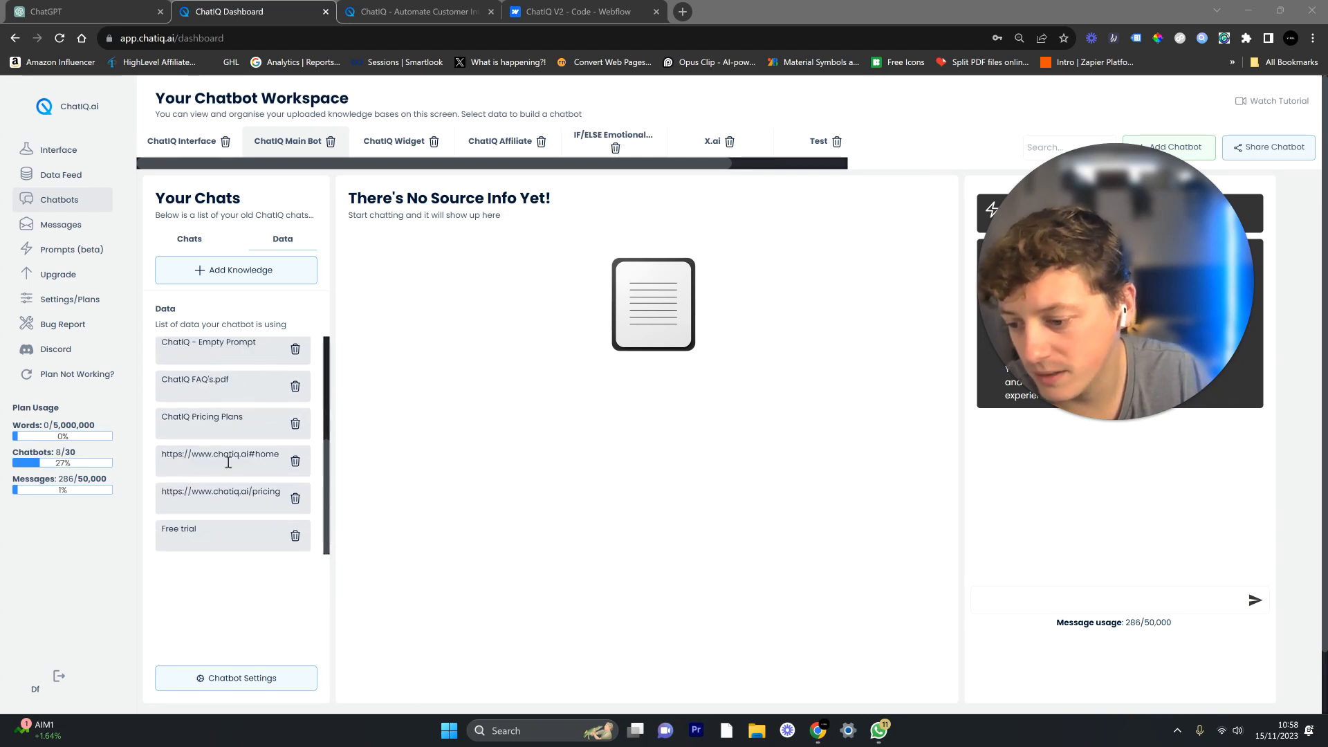
scroll(228, 526, "up", 3)
scroll(229, 522, "down", 3)
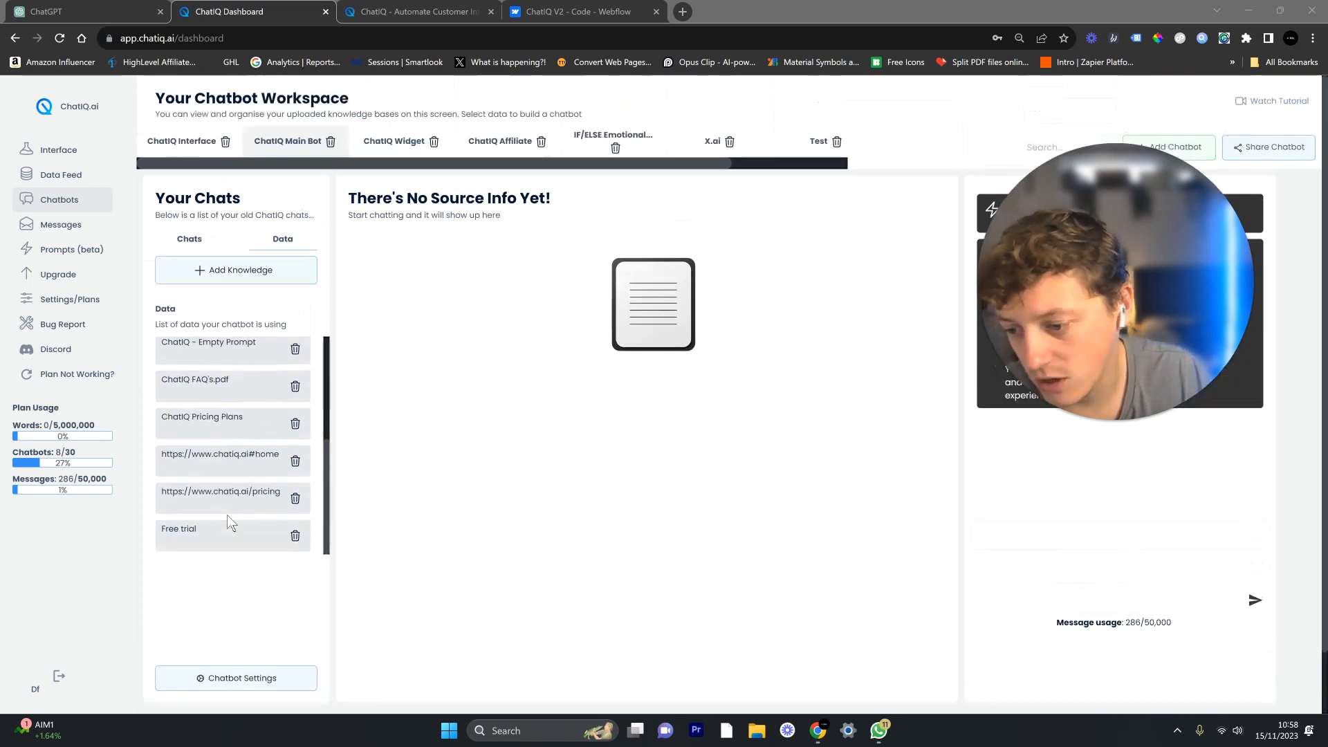
Step: Go over the main bot's data list and highlight the ChatIQ FAQ's.pdf source name
scroll(230, 524, "up", 1)
scroll(234, 491, "down", 1)
scroll(236, 463, "up", 1)
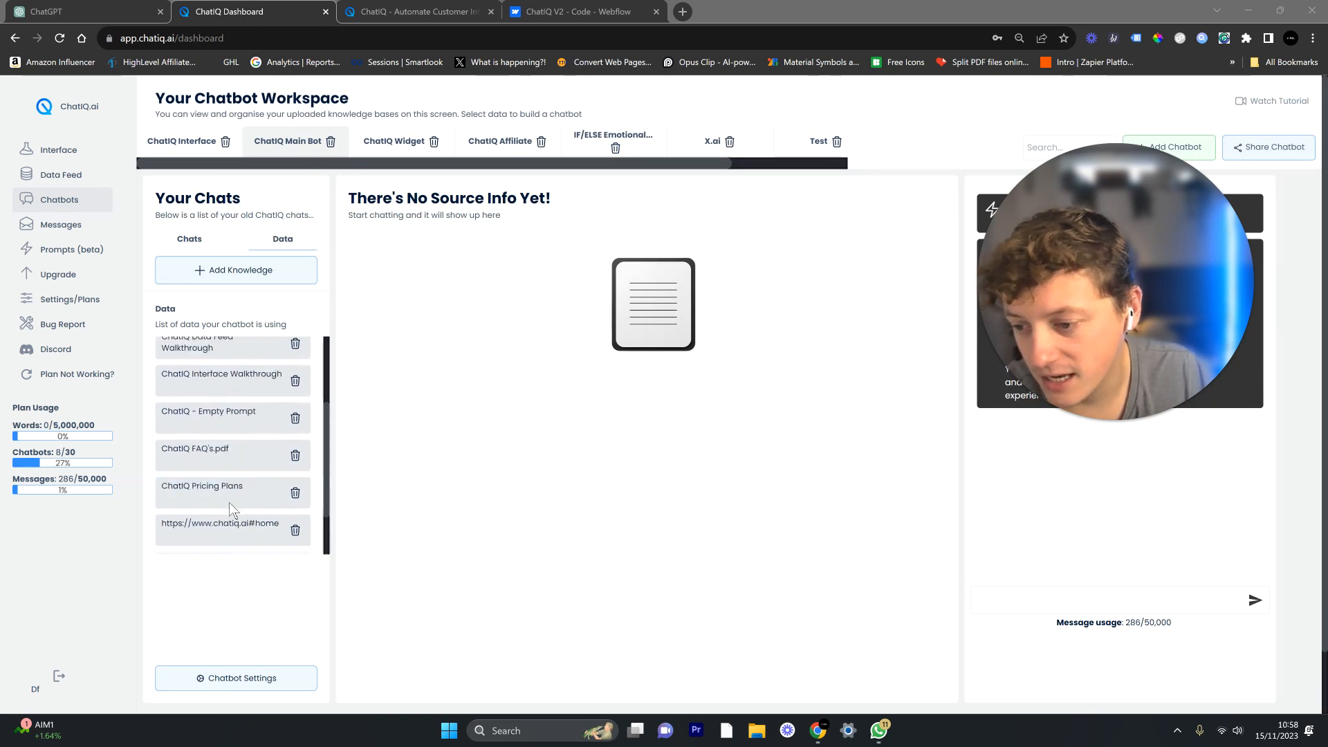
left_click_drag(233, 451, 151, 450)
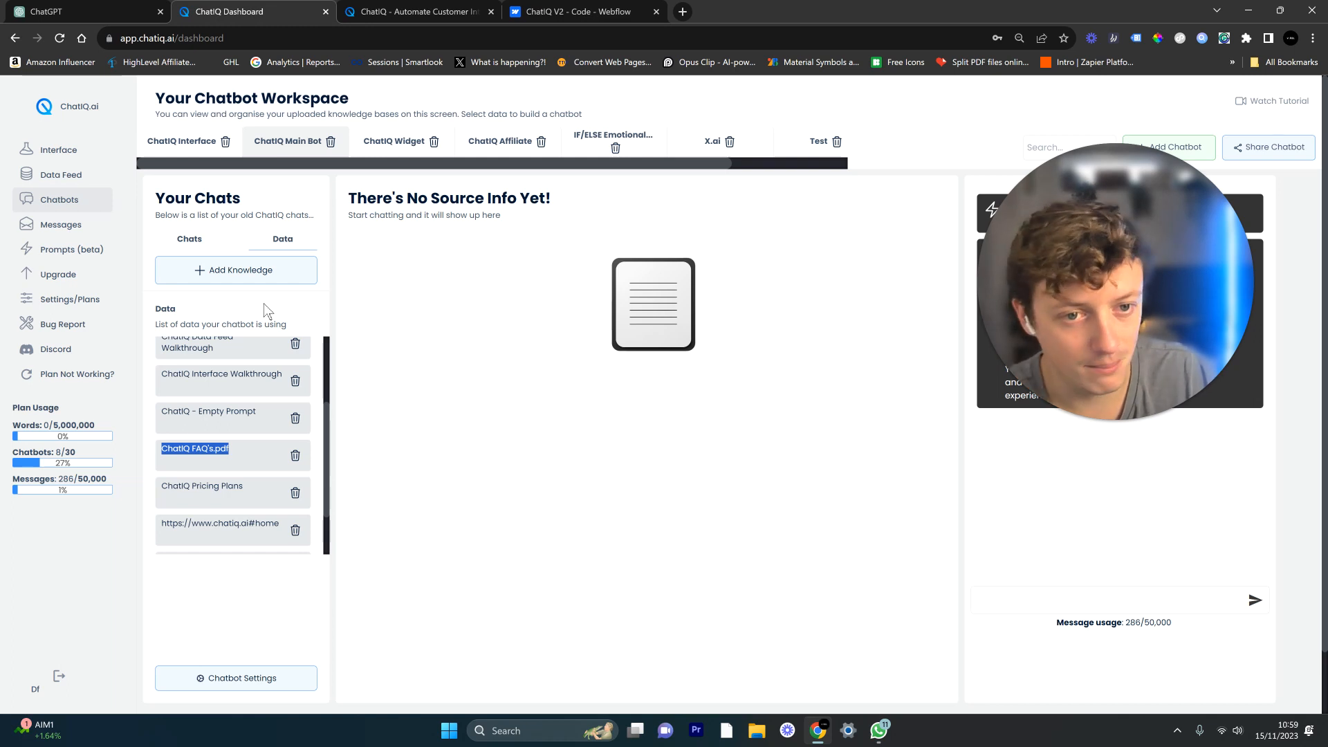
left_click(280, 324)
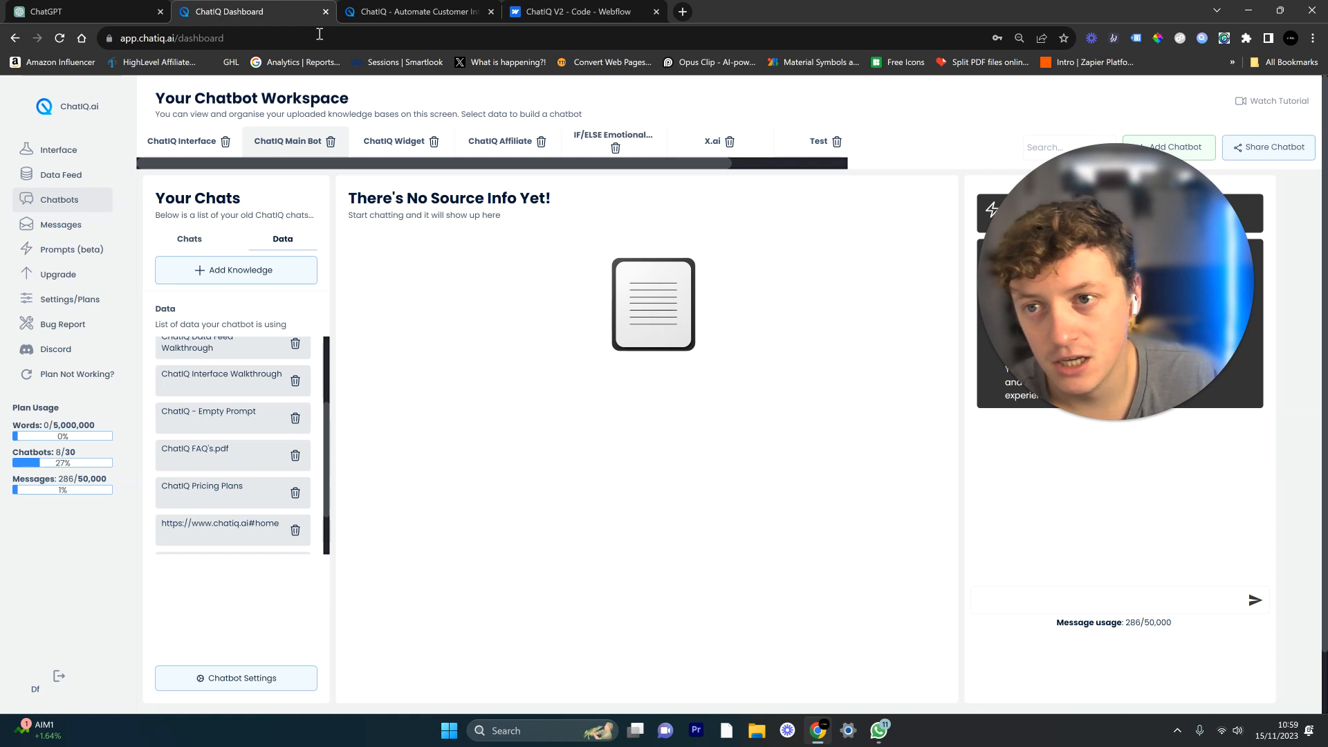
Step: Switch to the ChatIQ homepage and examine its headline, free sign-up and demo video options, and customer ratings
key("ctrl+Tab")
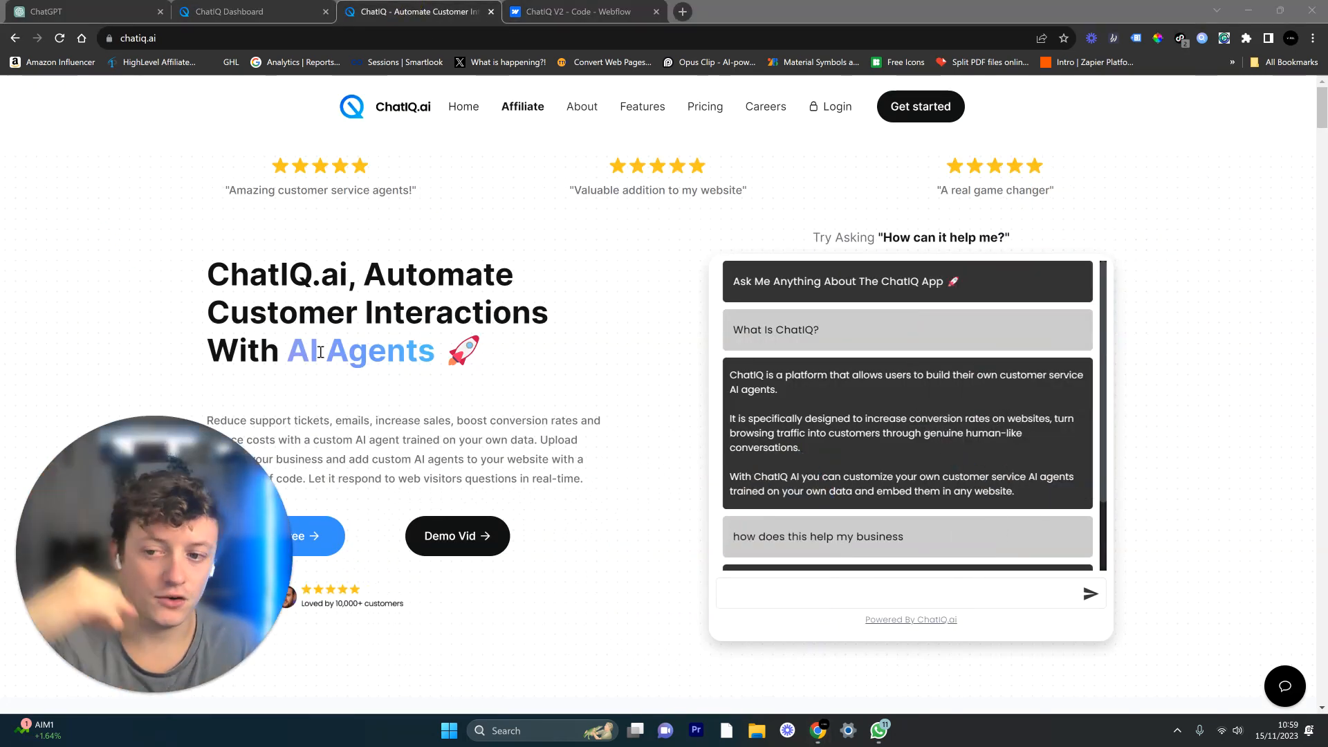
scroll(380, 245, "down", 6)
scroll(388, 264, "up", 5)
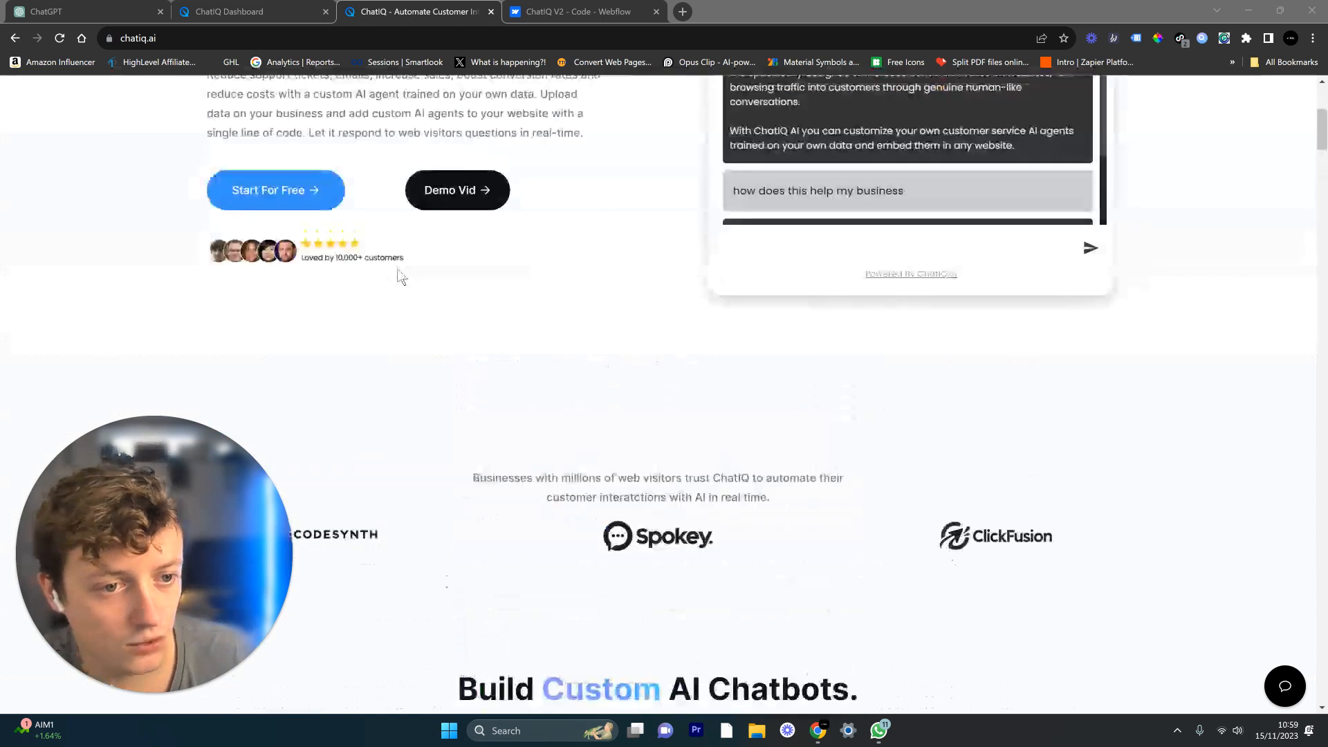
scroll(403, 279, "up", 1)
scroll(312, 333, "down", 3)
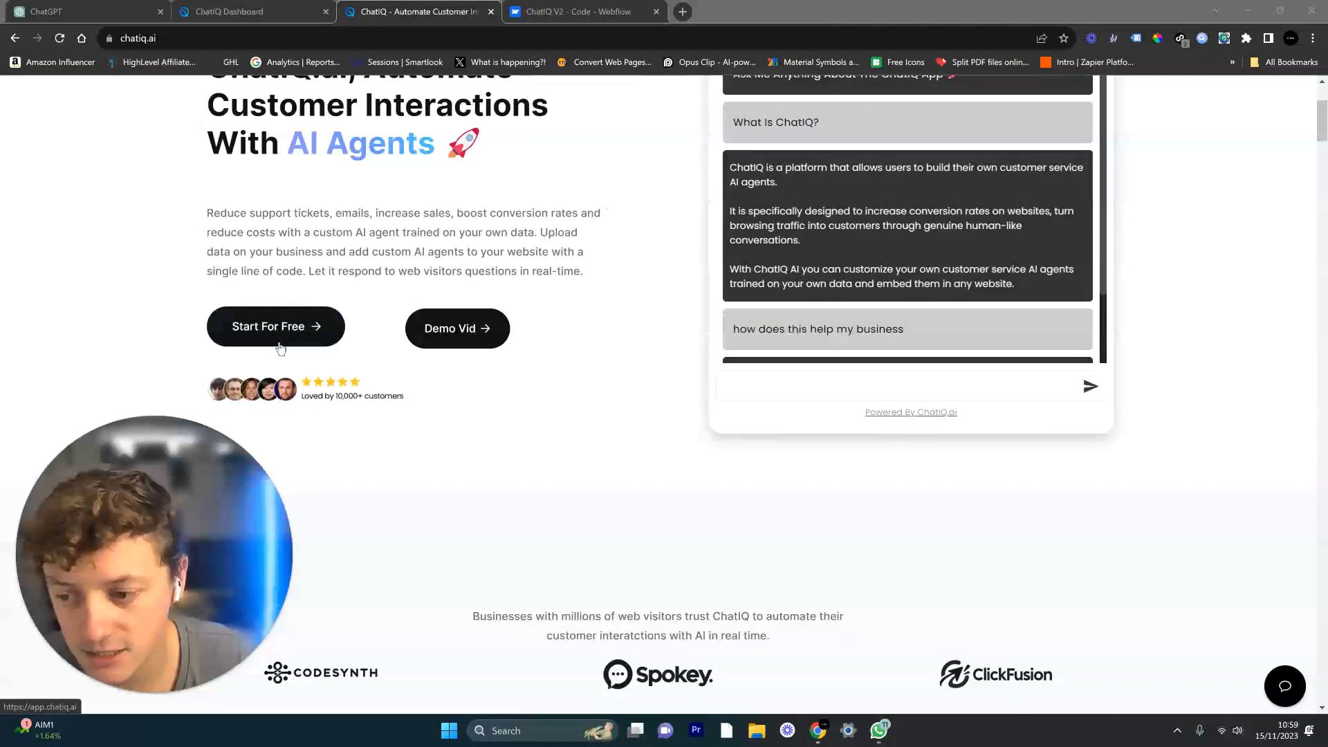
scroll(373, 408, "down", 2)
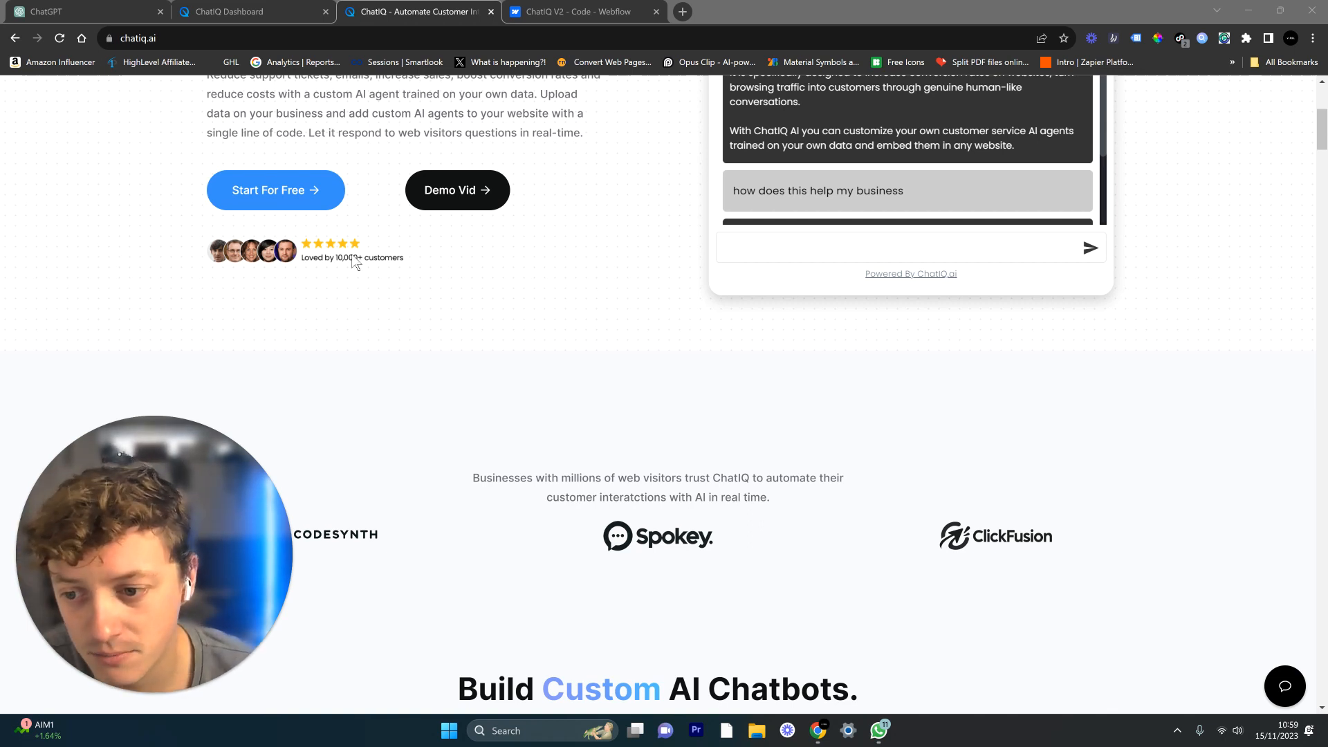
left_click(312, 262)
scroll(338, 348, "up", 4)
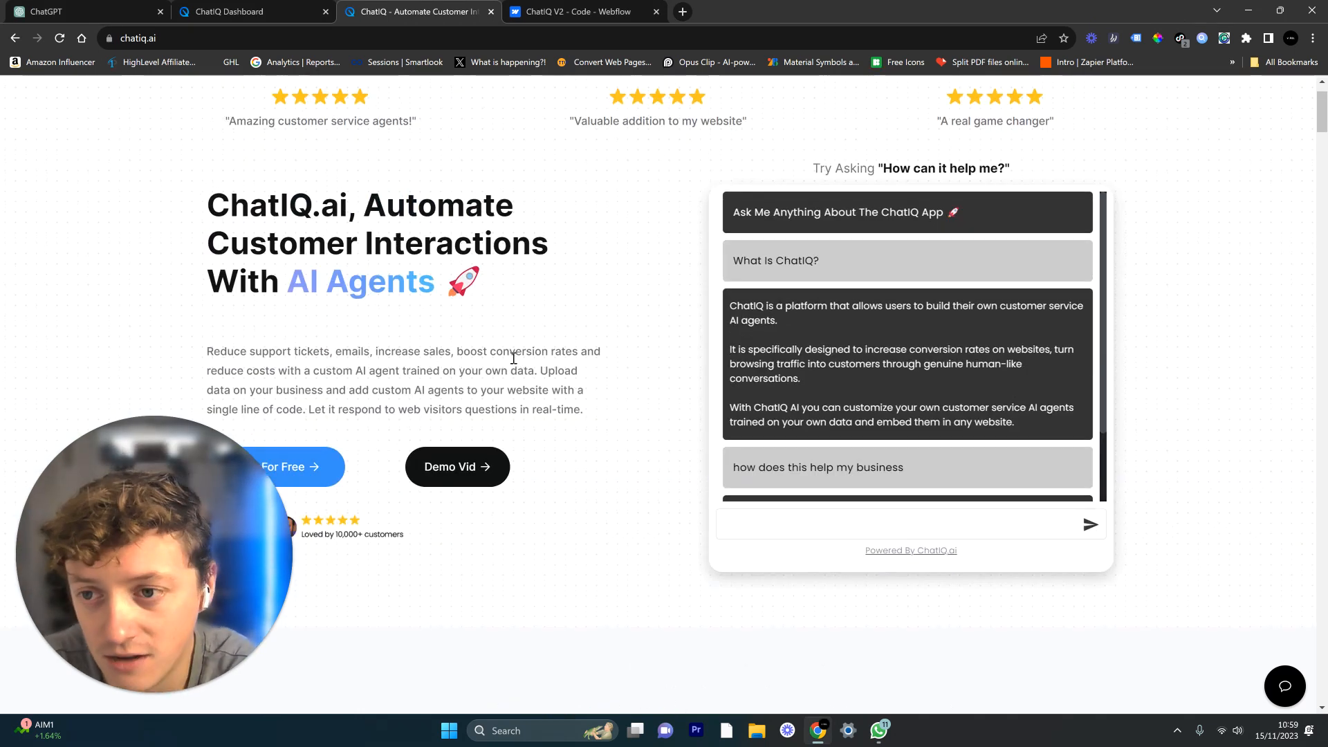
scroll(513, 358, "up", 1)
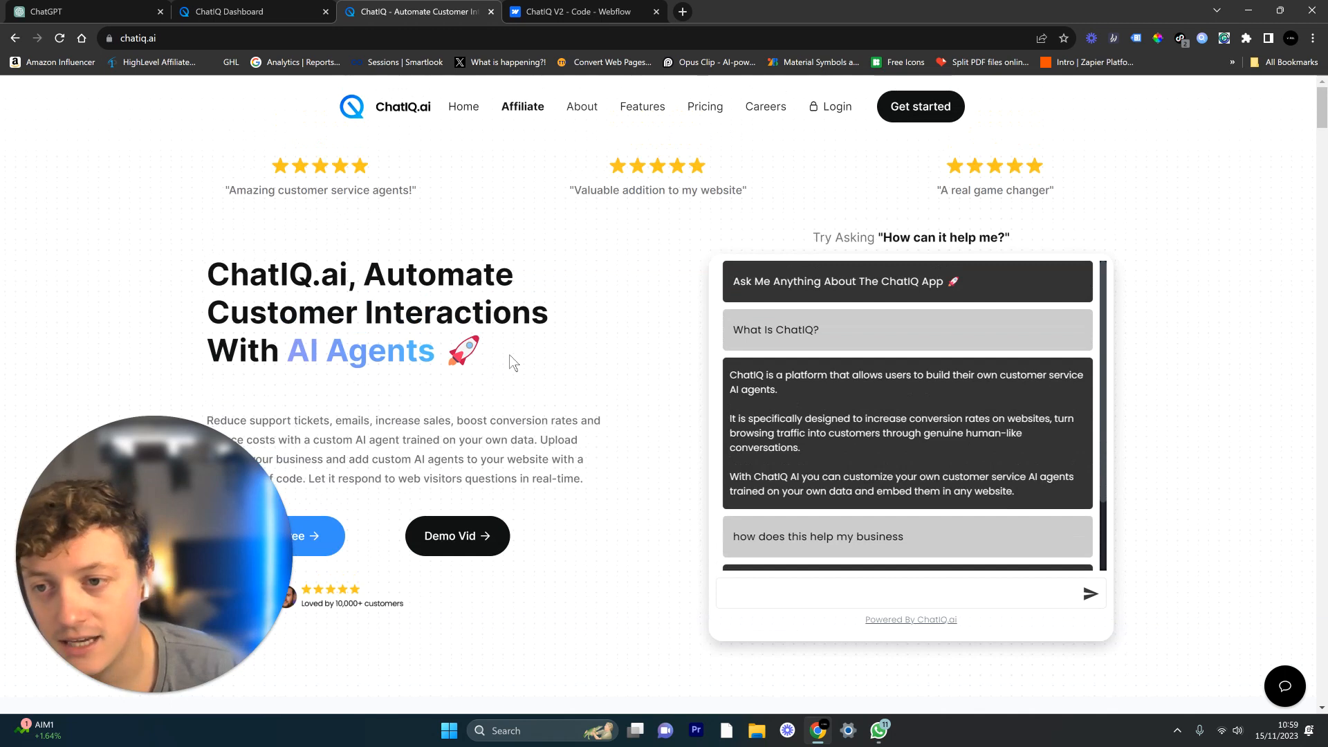